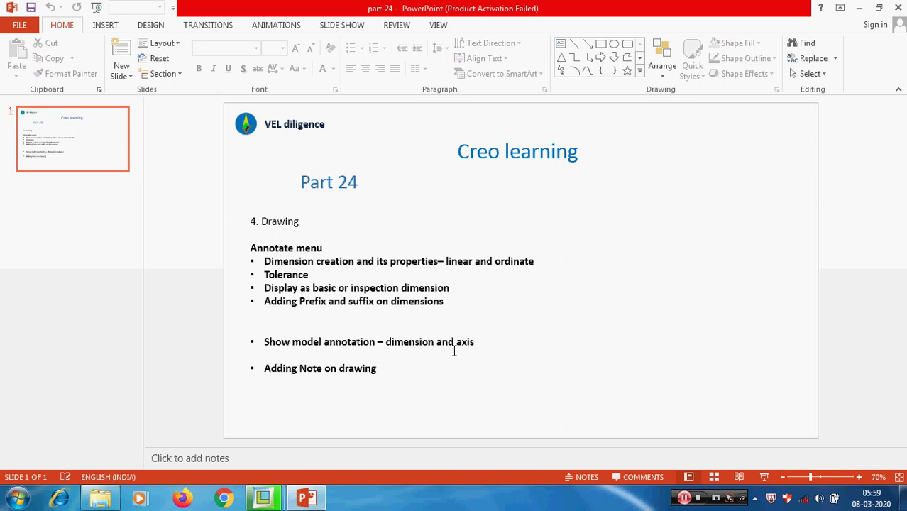
Minimize the PowerPoint slides to reveal the RECT_PLATE drawing, then bring up the RECT_PLATE part's options
click(860, 8)
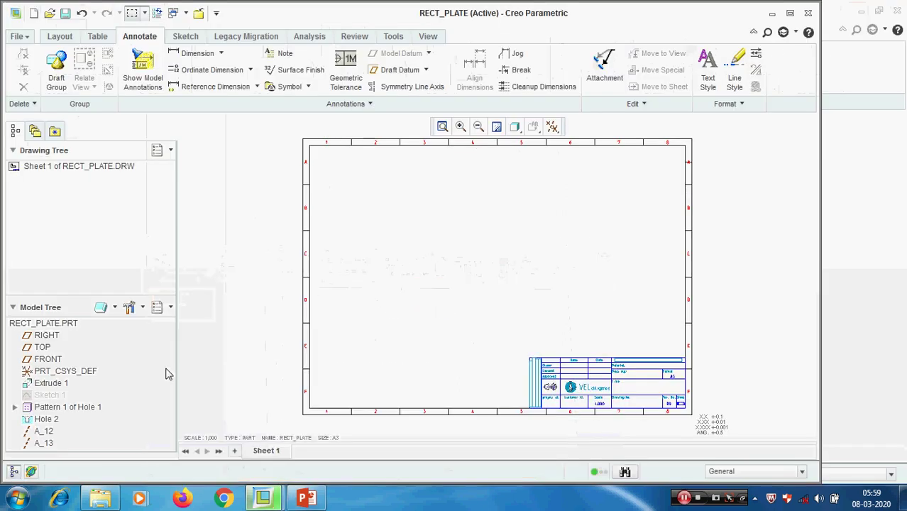
right_click(61, 324)
Open the RECT_PLATE part and display Extrude 1's dimensions for the 200 × 100 plate
click(82, 335)
scroll(426, 348, down, 2)
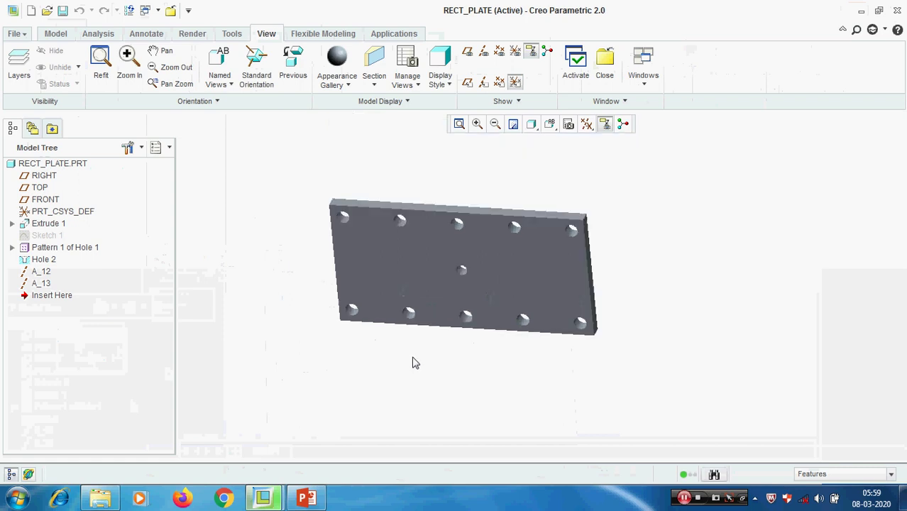
scroll(439, 348, up, 2)
scroll(439, 369, down, 1)
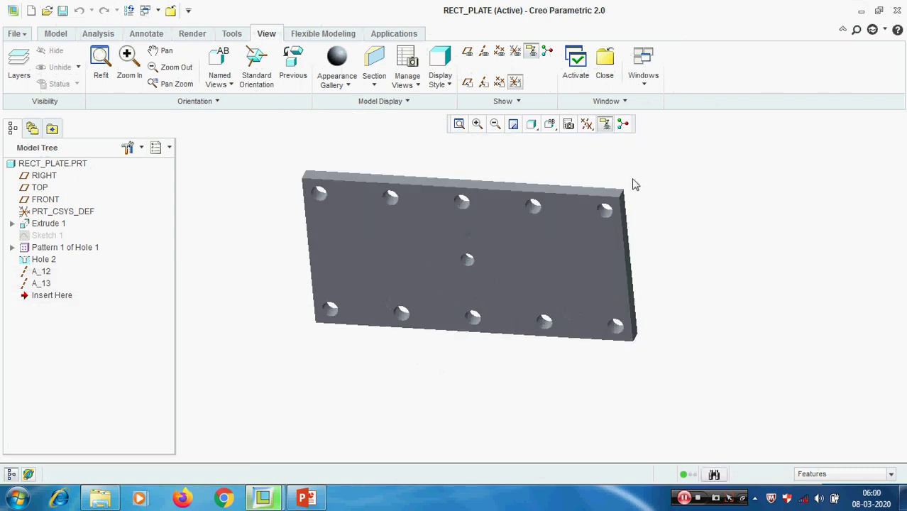
click(45, 225)
right_click(45, 226)
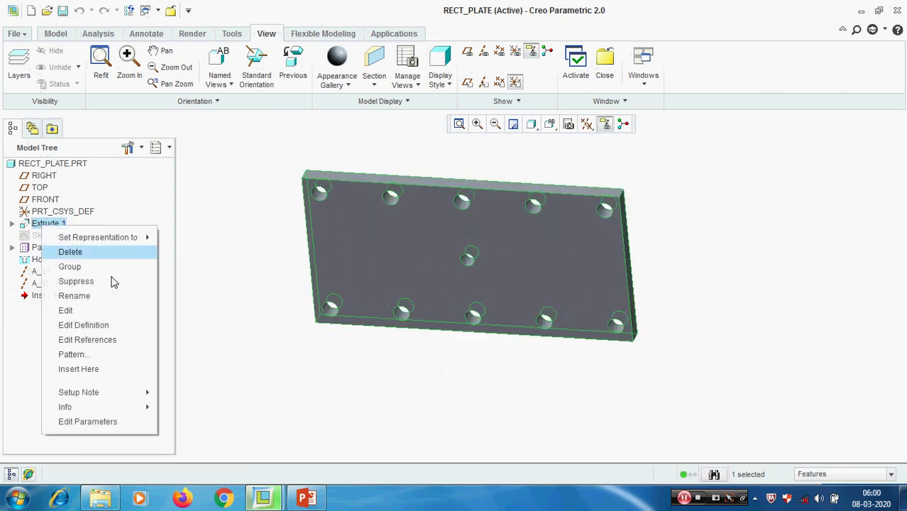
click(65, 310)
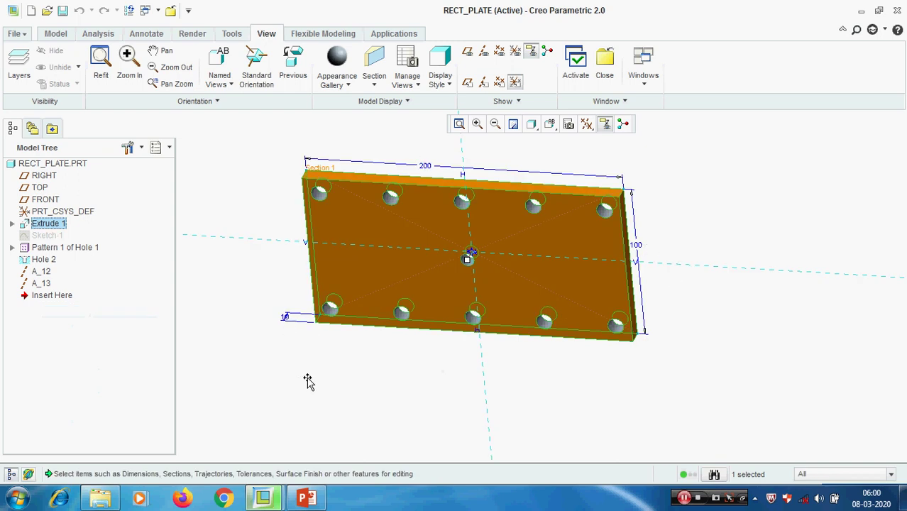
key(ctrl+g)
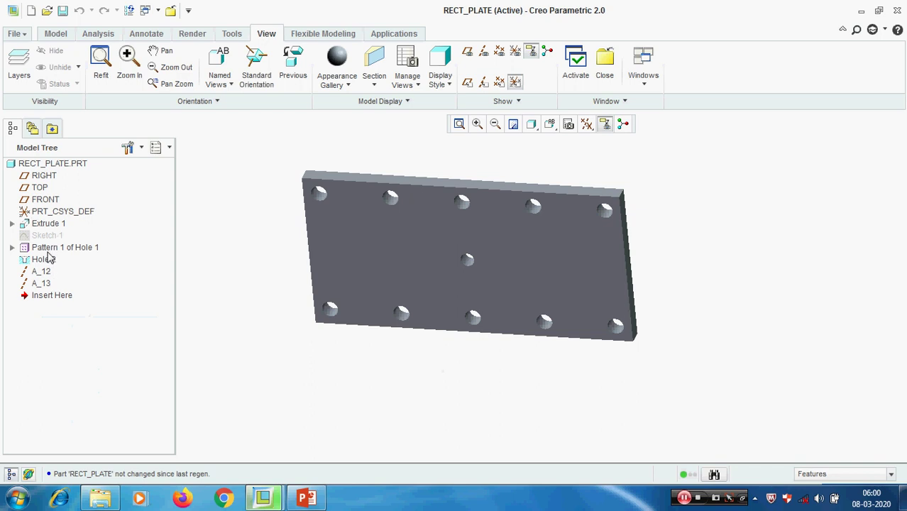
Display Sketch 1's dimensions on the plate, then clear them
click(46, 236)
right_click(44, 240)
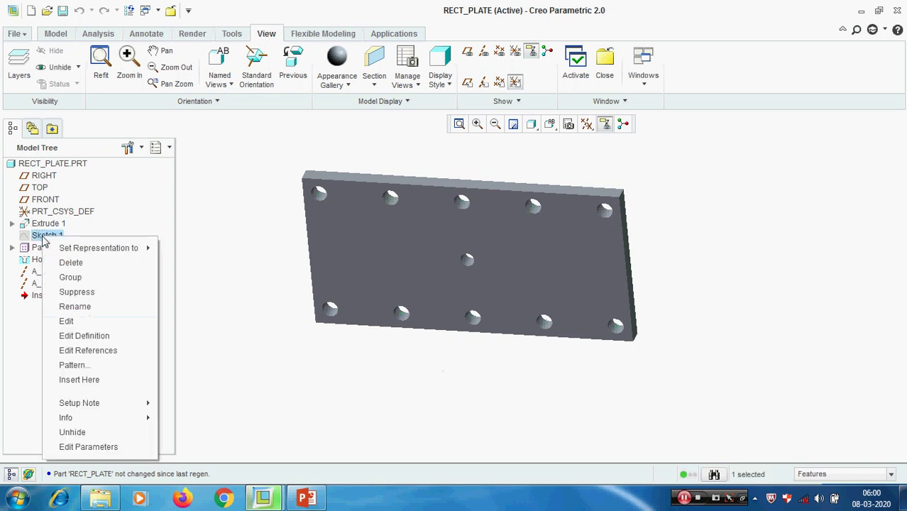
click(66, 320)
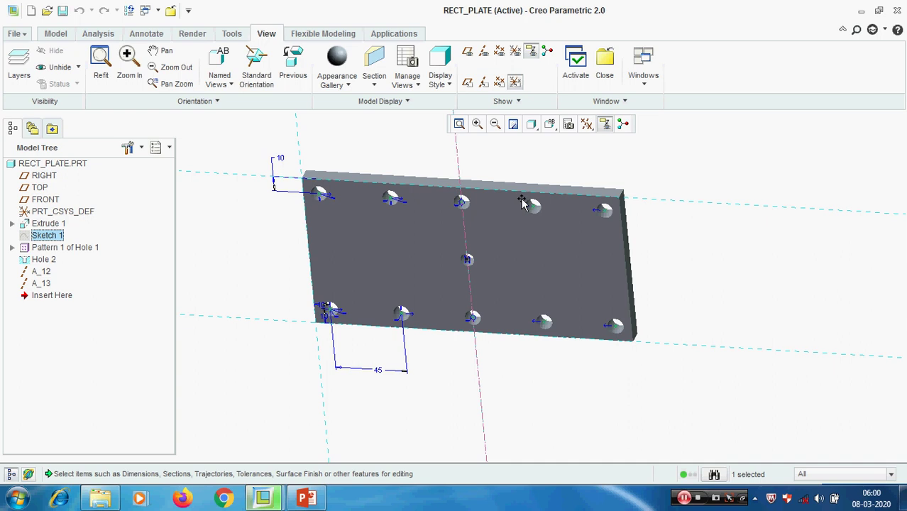
click(255, 253)
Highlight the Hole 1 pattern and then the central Hole 2 to inspect them
click(55, 250)
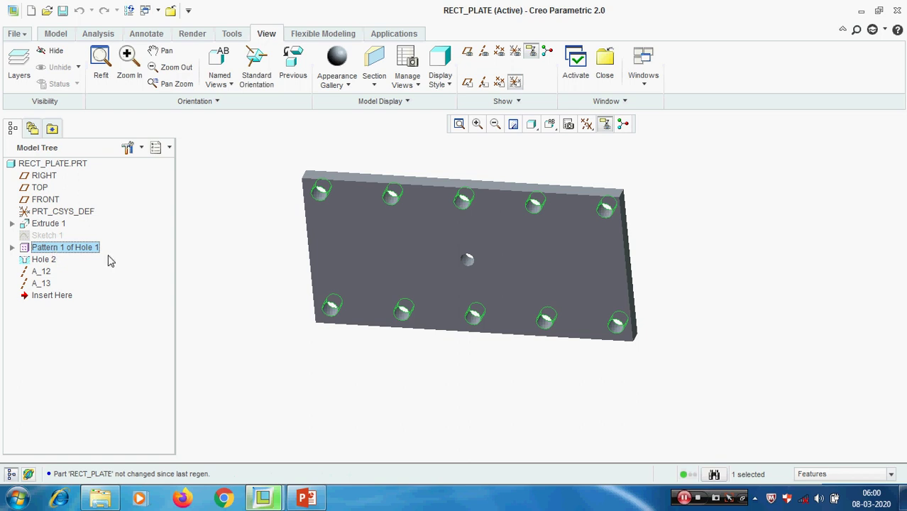
click(213, 266)
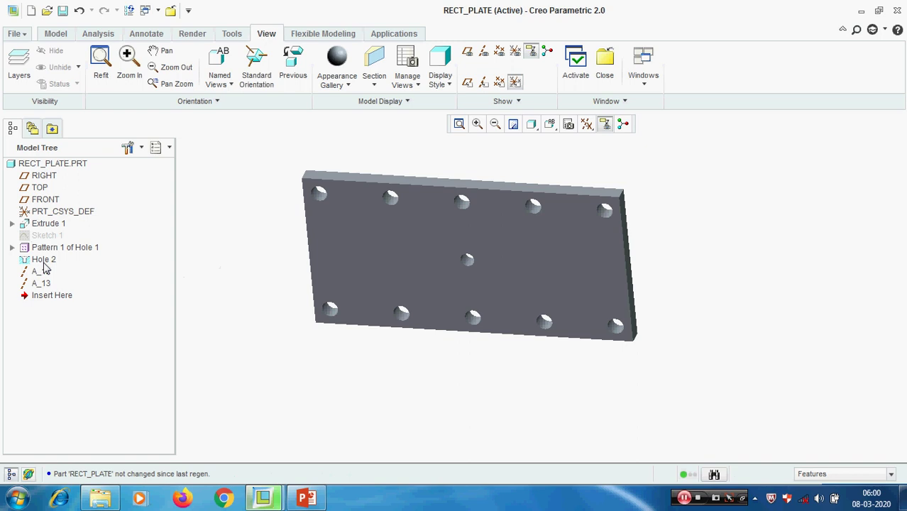
click(44, 261)
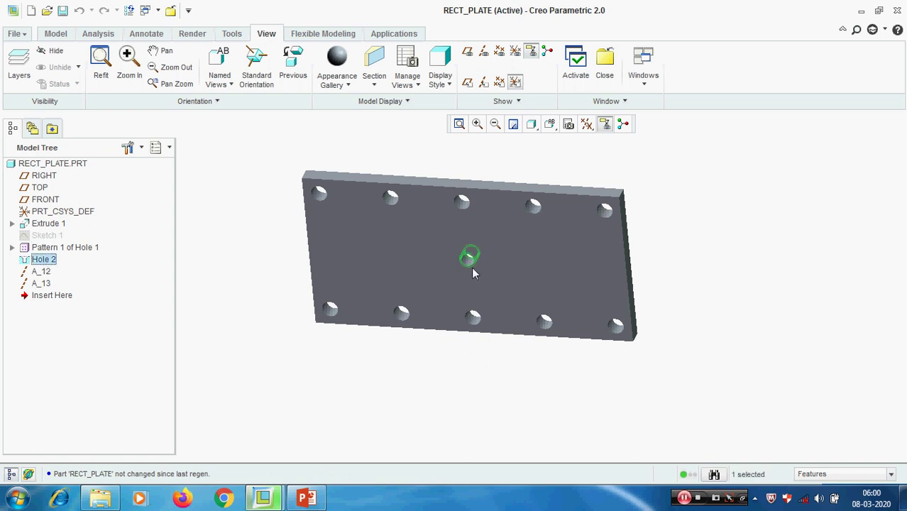
click(253, 278)
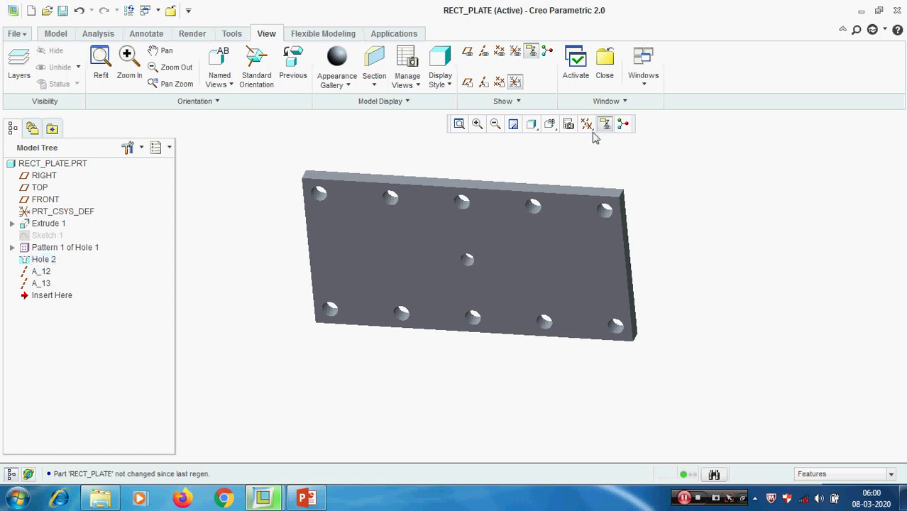
Turn on datum axis and datum plane display on the plate
click(586, 123)
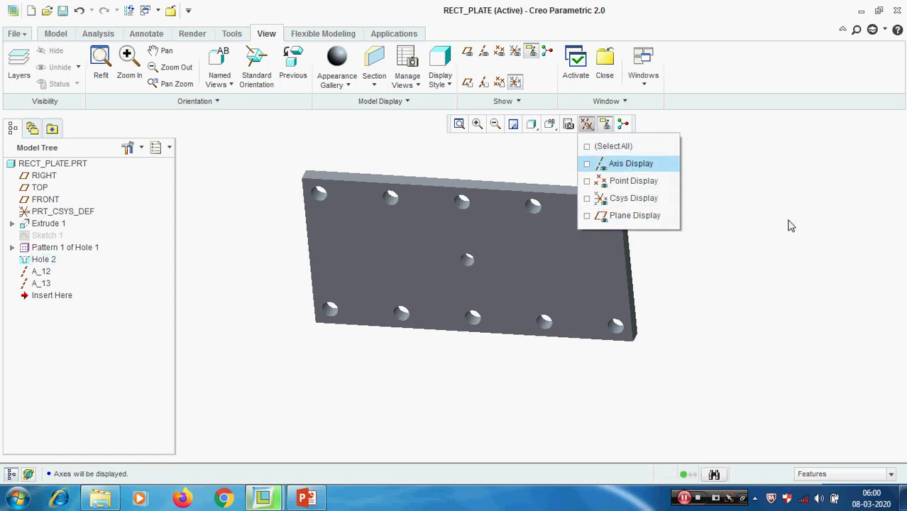
click(618, 164)
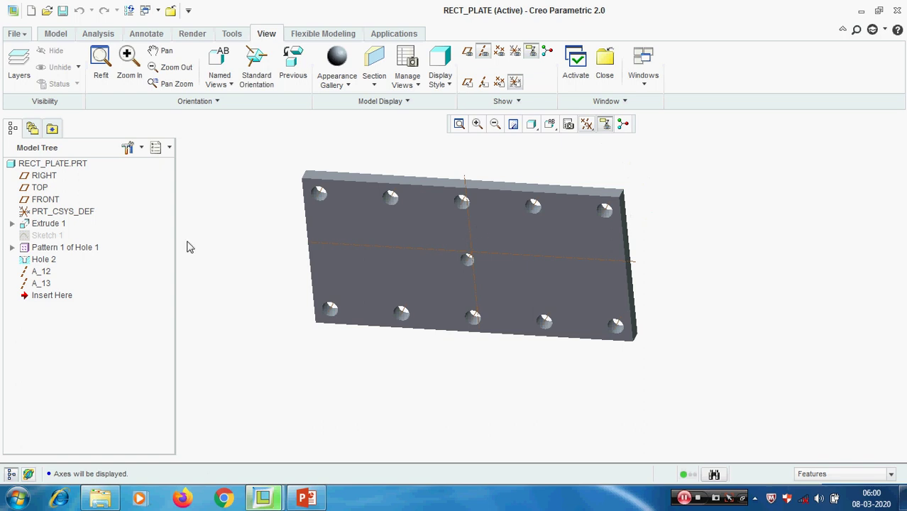
click(40, 271)
right_click(41, 272)
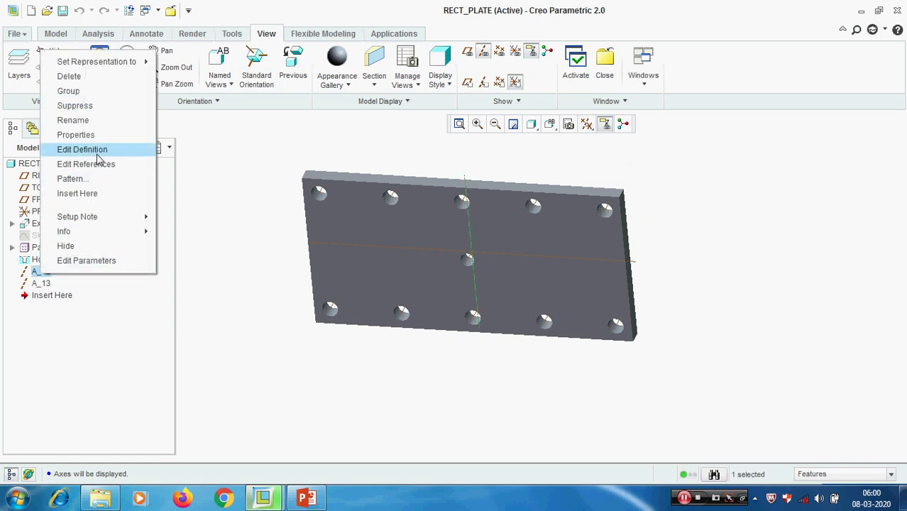
click(586, 123)
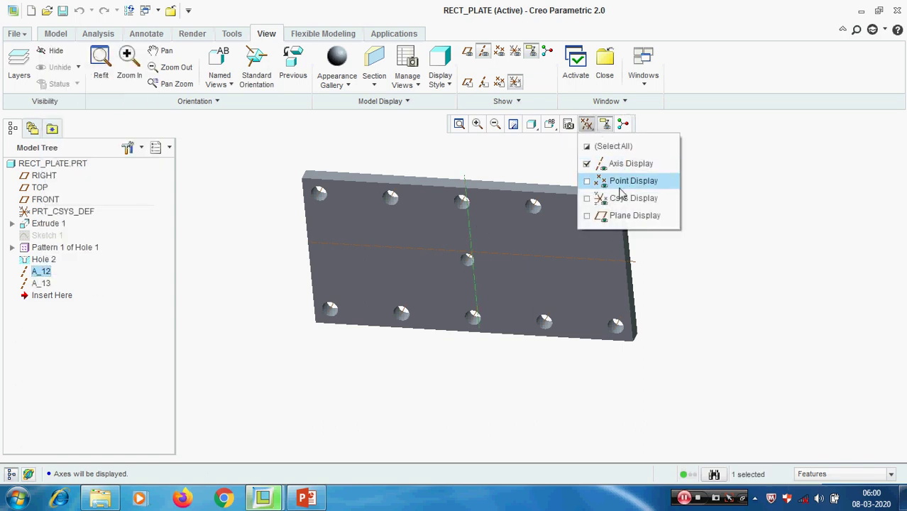
click(633, 215)
Check axis A_12's RIGHT and FRONT plane references, then switch back to RECT_PLATE.DRW
right_click(37, 275)
click(86, 147)
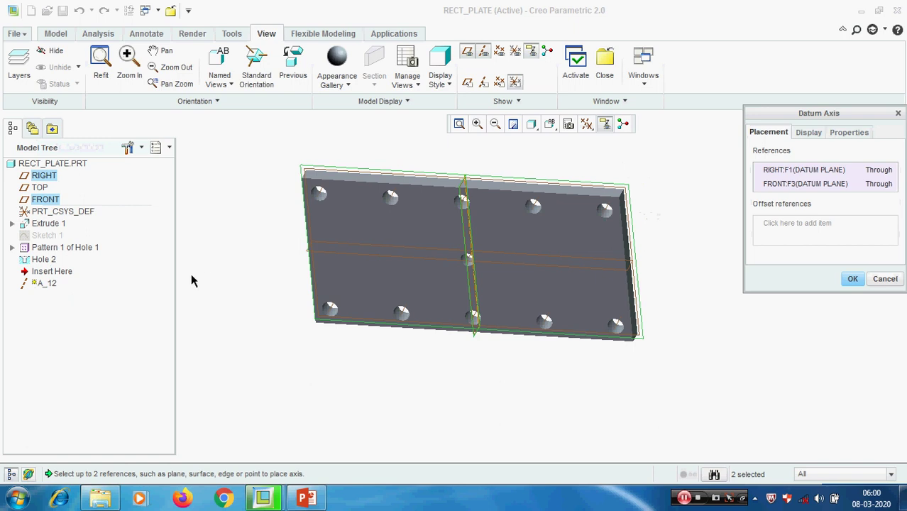
click(885, 278)
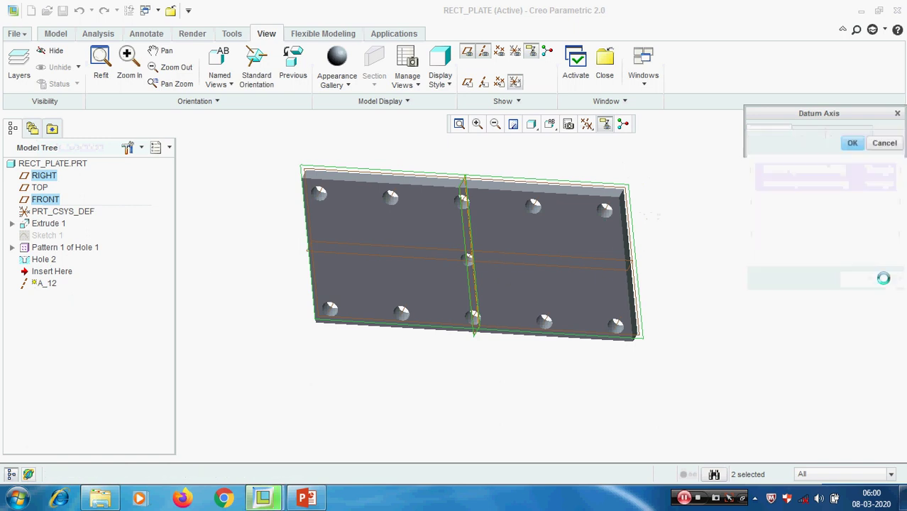
click(472, 411)
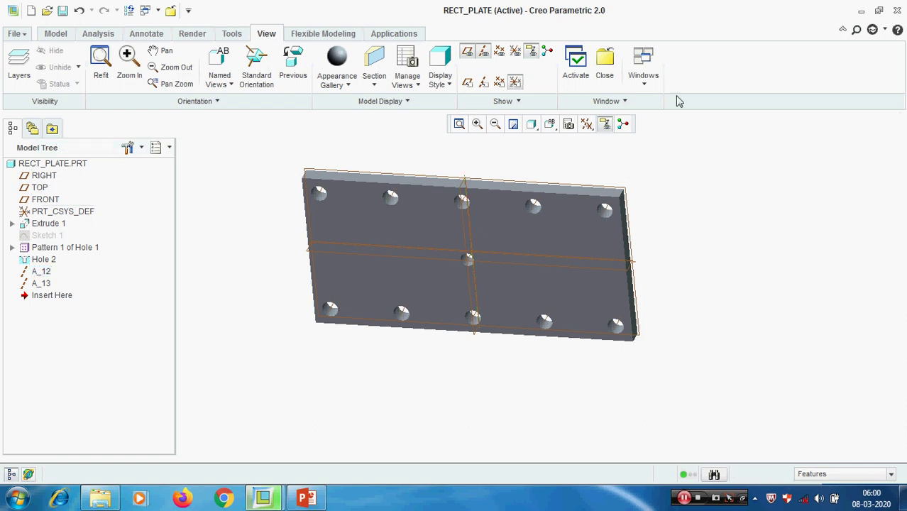
click(646, 83)
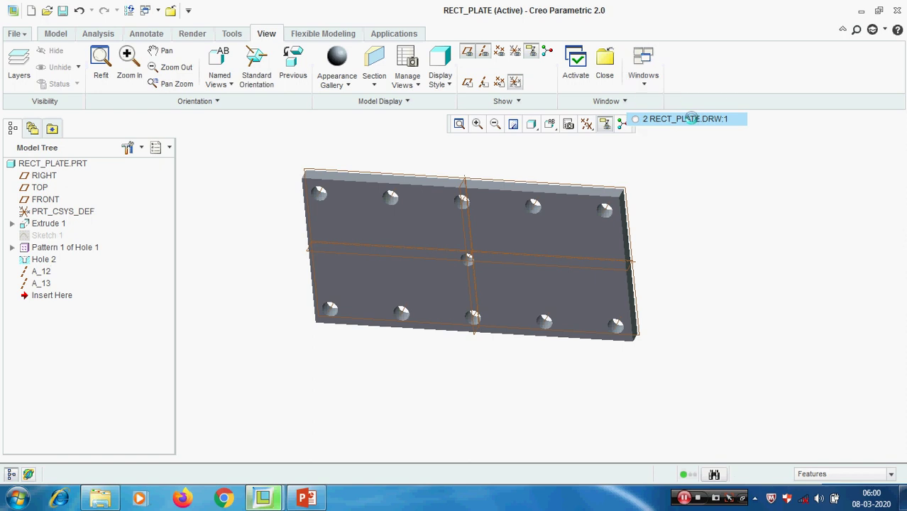
click(689, 119)
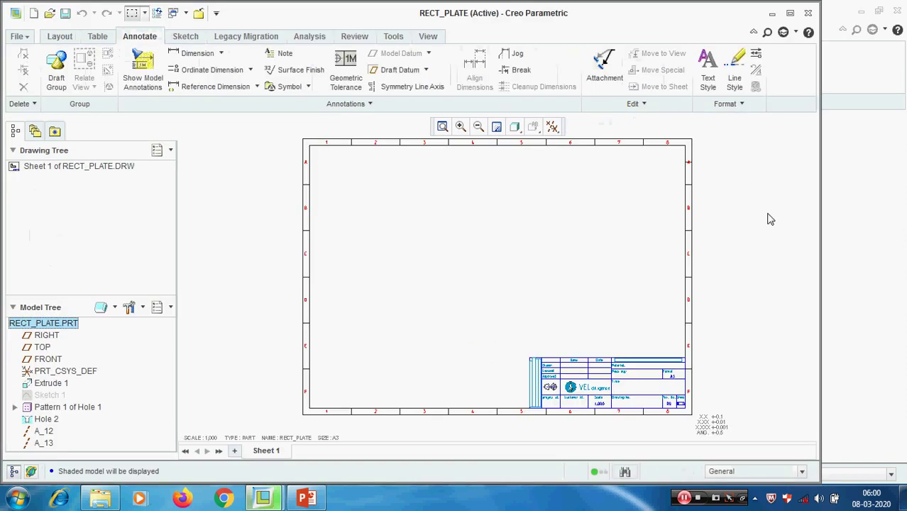
Place a FRONT-oriented general view of RECT_PLATE near the sheet centre
click(59, 36)
click(236, 71)
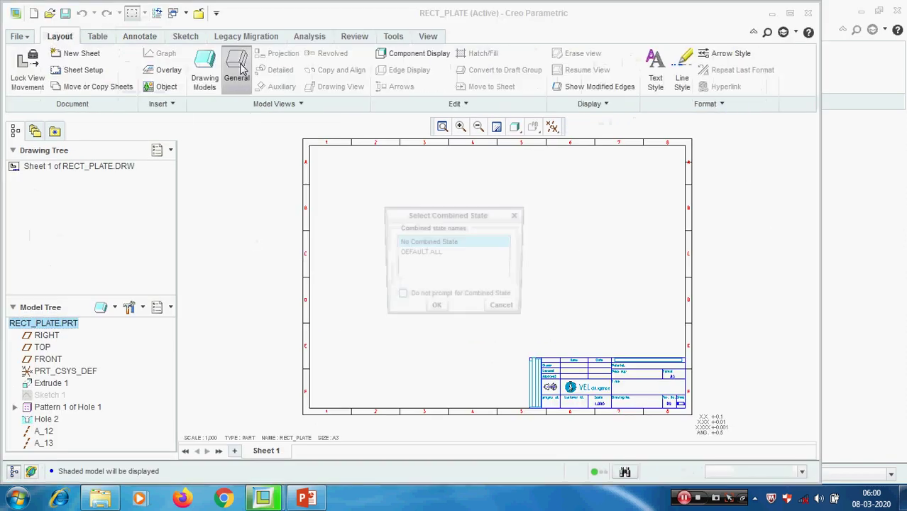
click(433, 309)
click(464, 262)
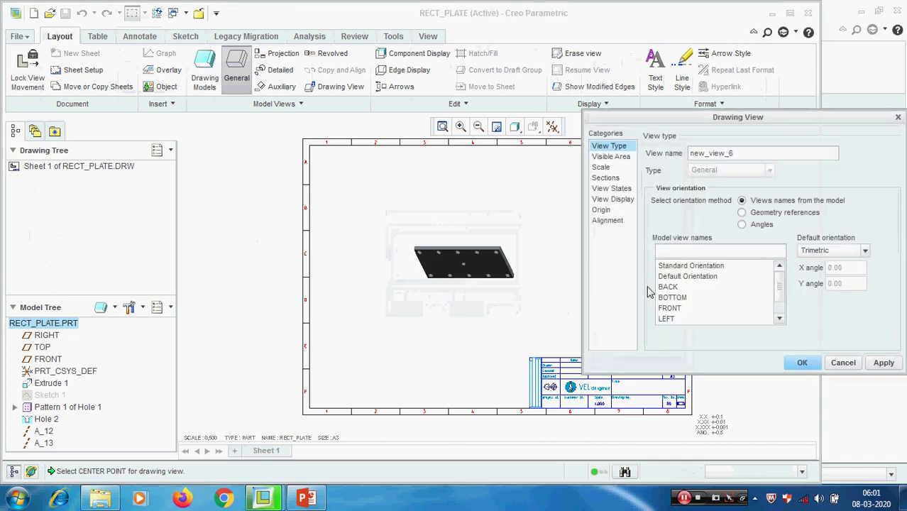
click(670, 308)
click(883, 362)
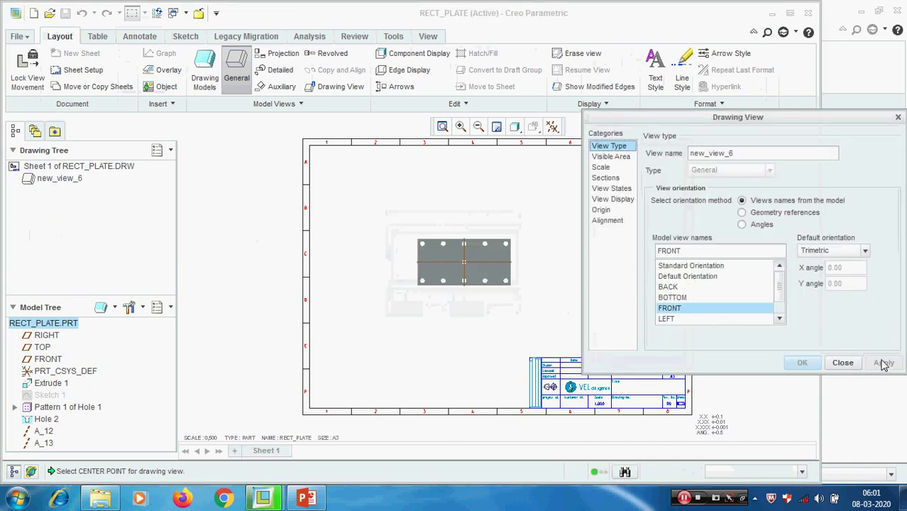
click(845, 363)
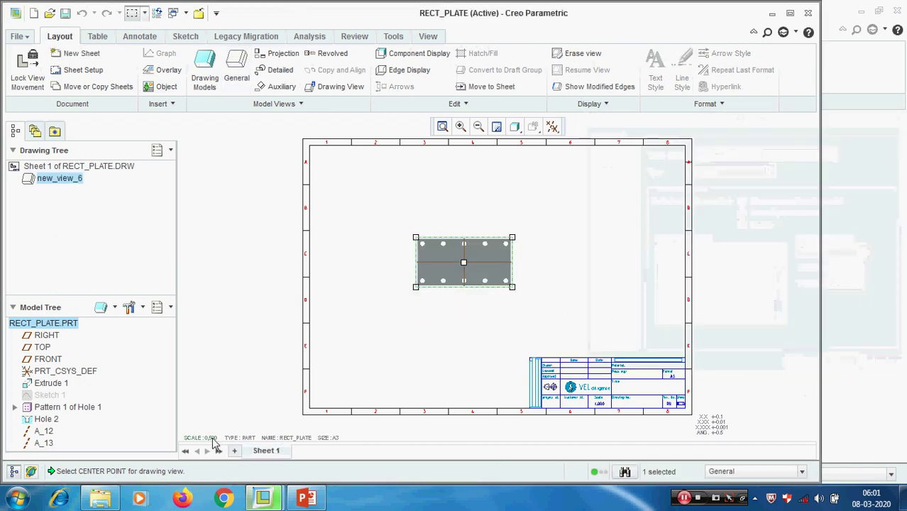
Set the drawing scale to 1
double_click(211, 438)
text(1)
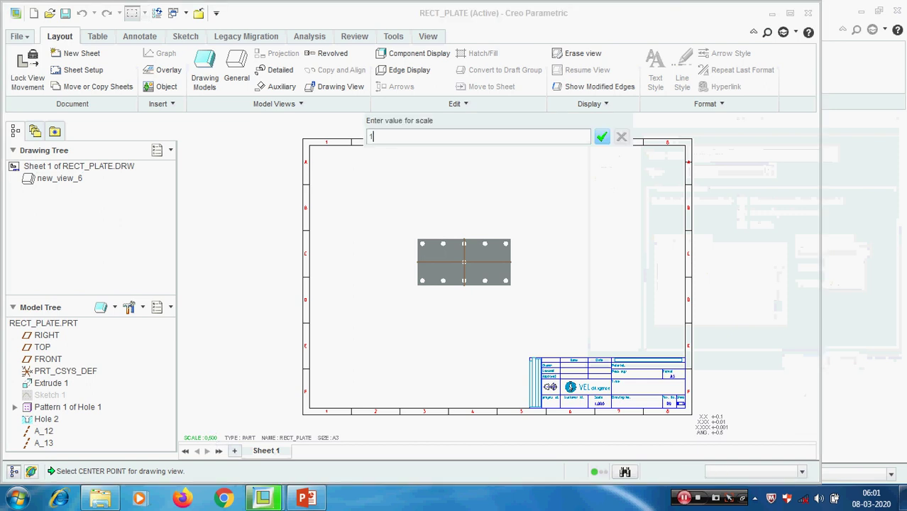
key(Return)
Hide datum axes and datum planes in the drawing
click(551, 127)
click(570, 166)
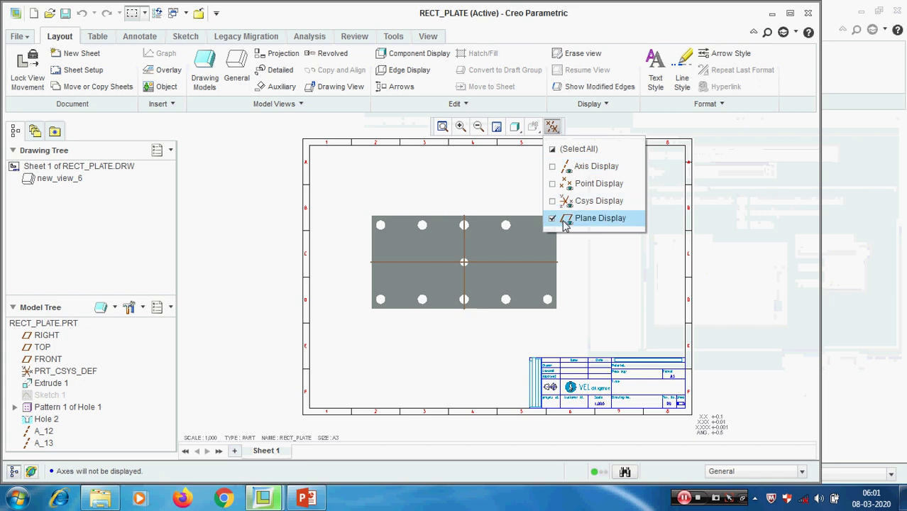
click(560, 217)
scroll(599, 281, down, 1)
click(481, 245)
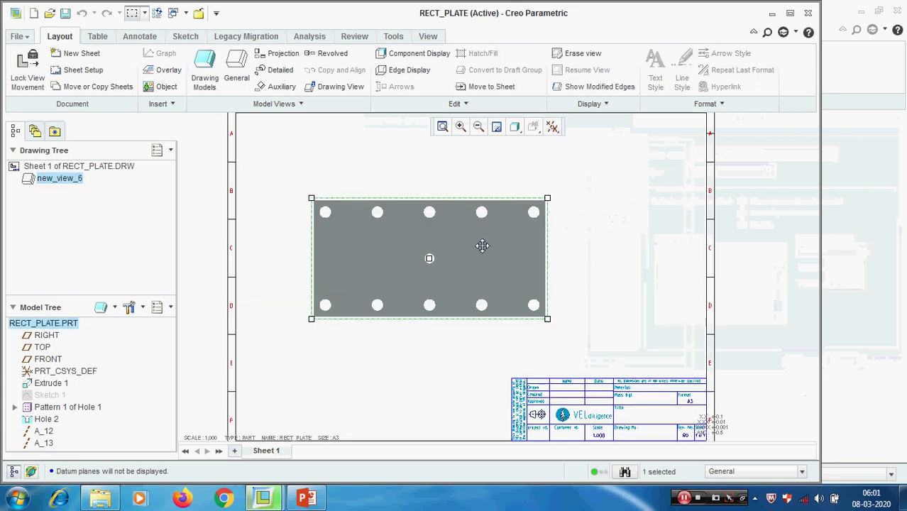
Set the front view to No Hidden display style with no tangent edges
double_click(481, 244)
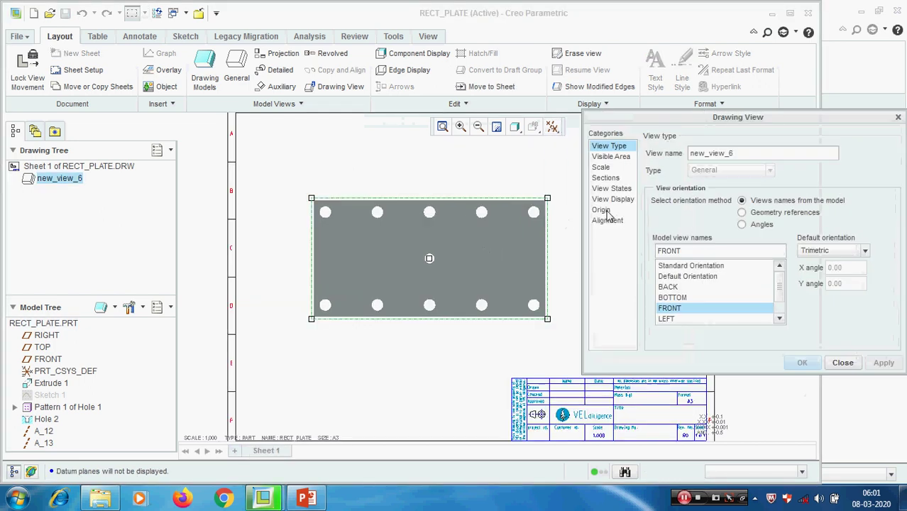
click(613, 200)
click(738, 166)
click(718, 224)
click(772, 190)
click(763, 222)
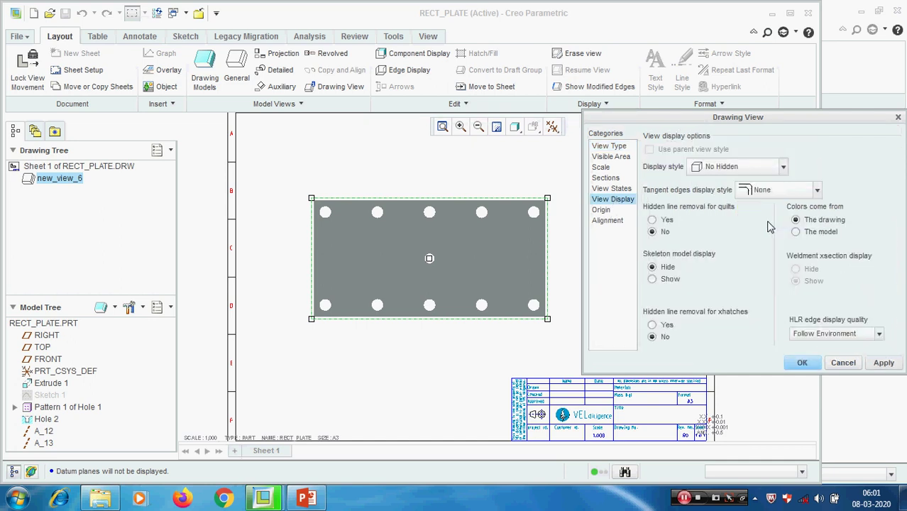
click(800, 363)
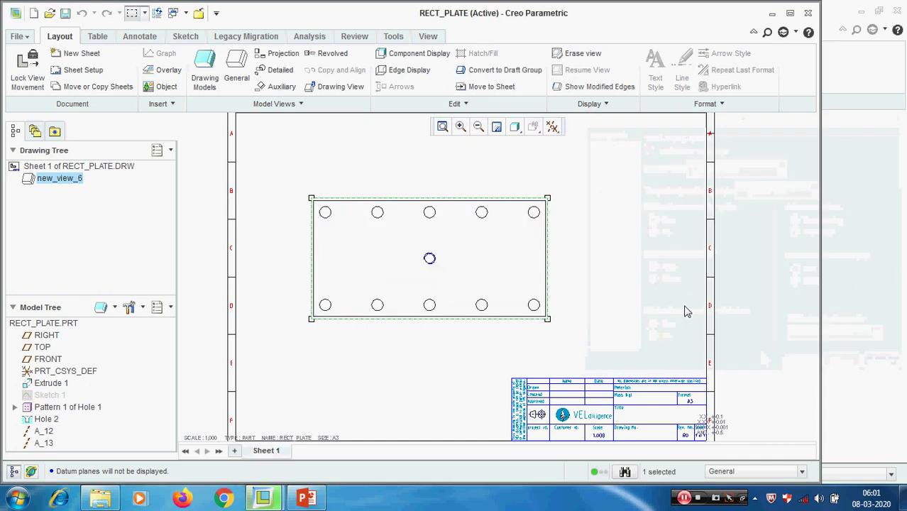
Add a projection view to the right of the front view
right_click(510, 254)
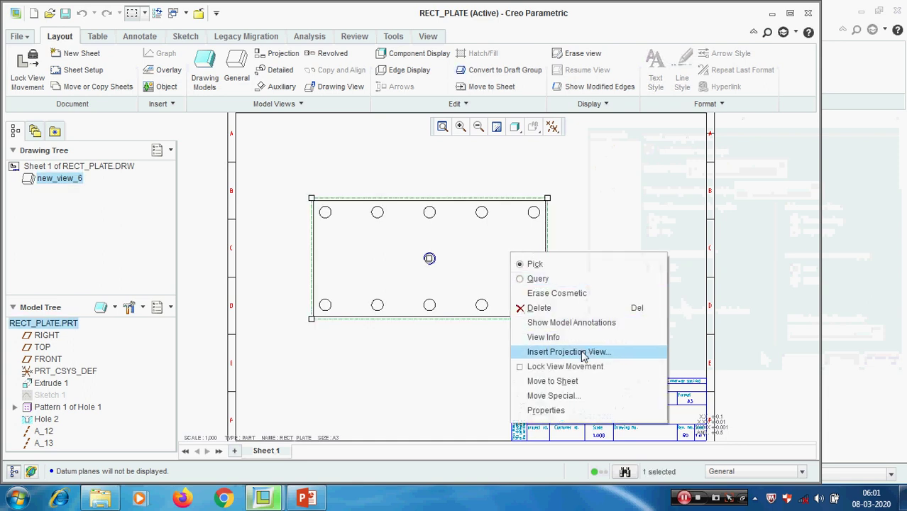
click(584, 351)
click(614, 272)
Set the side view to Hidden display style with tangent edges set to None
double_click(612, 262)
click(612, 199)
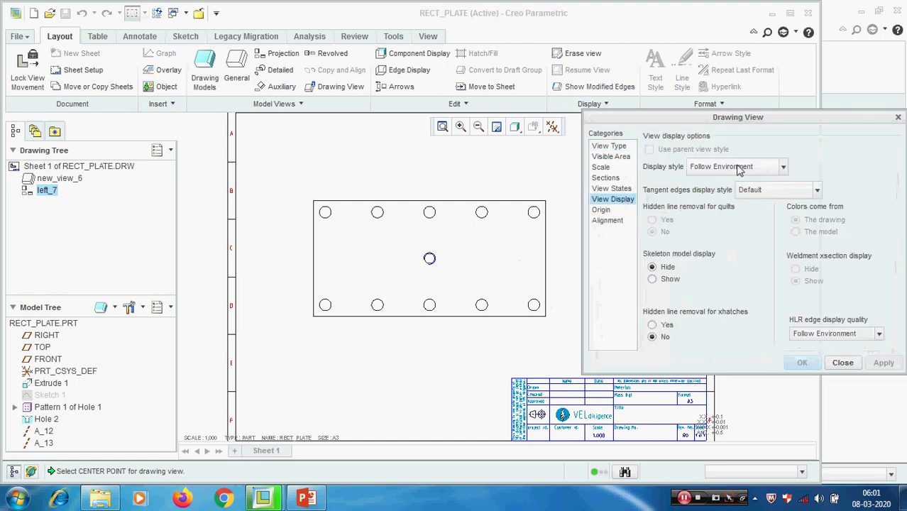
click(741, 169)
click(714, 213)
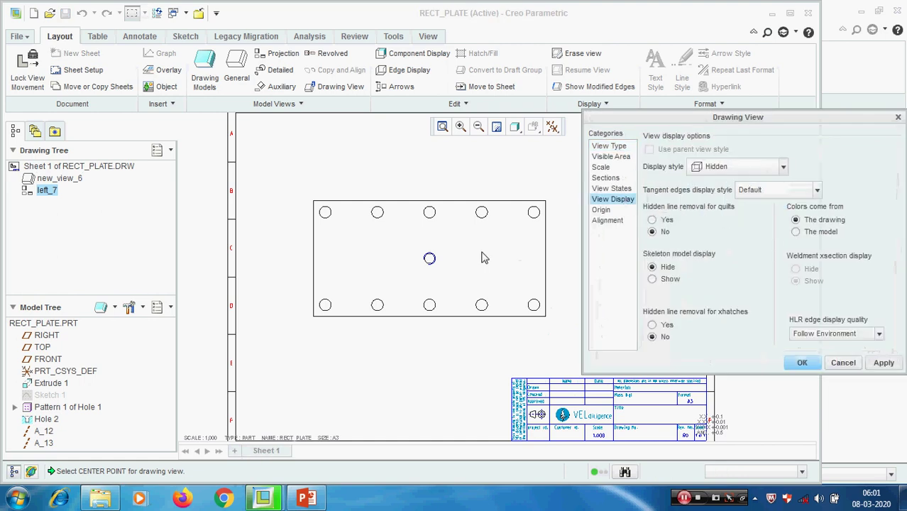
scroll(368, 257, down, 2)
scroll(545, 263, up, 2)
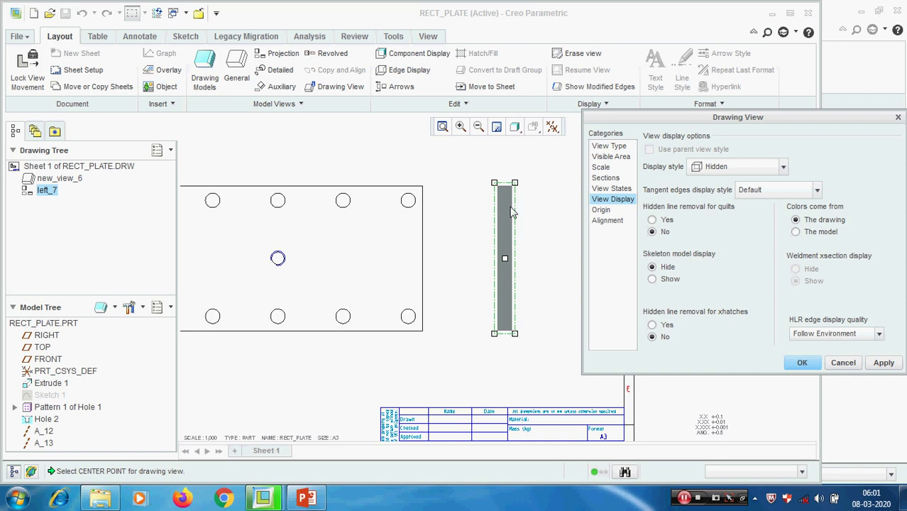
click(816, 190)
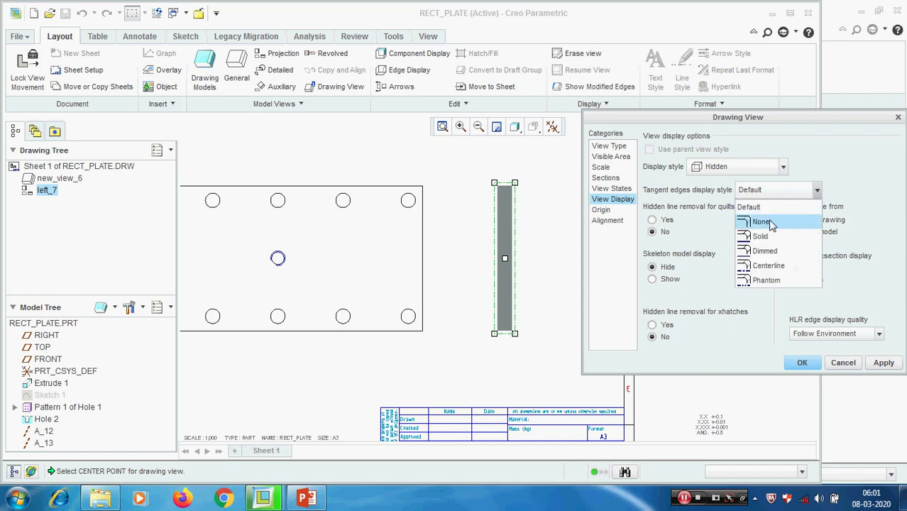
click(760, 221)
click(802, 362)
scroll(596, 280, down, 1)
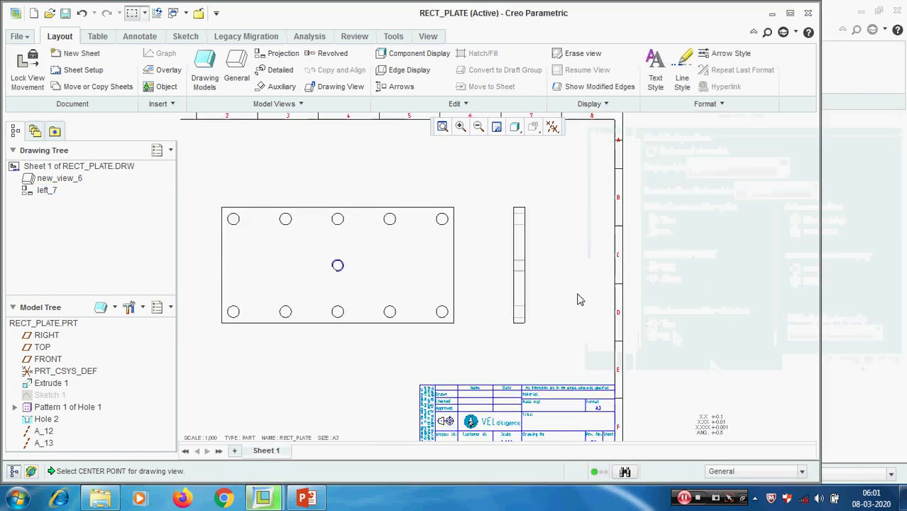
Open the Show Model Annotations dialog from the Annotate tools
scroll(557, 190, up, 2)
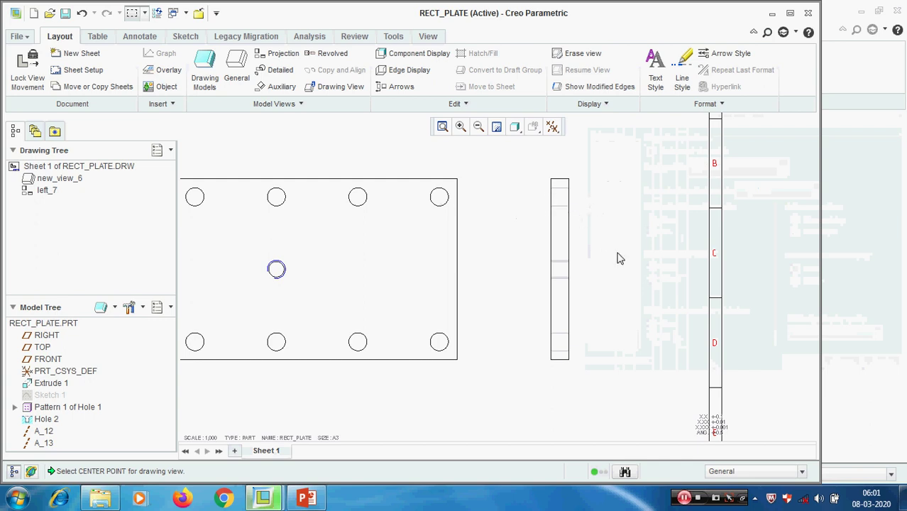
scroll(618, 258, down, 2)
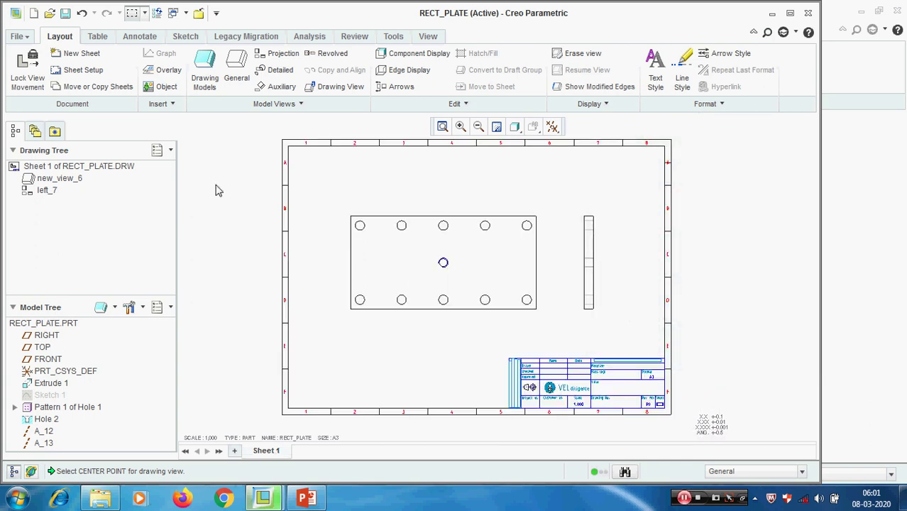
click(141, 37)
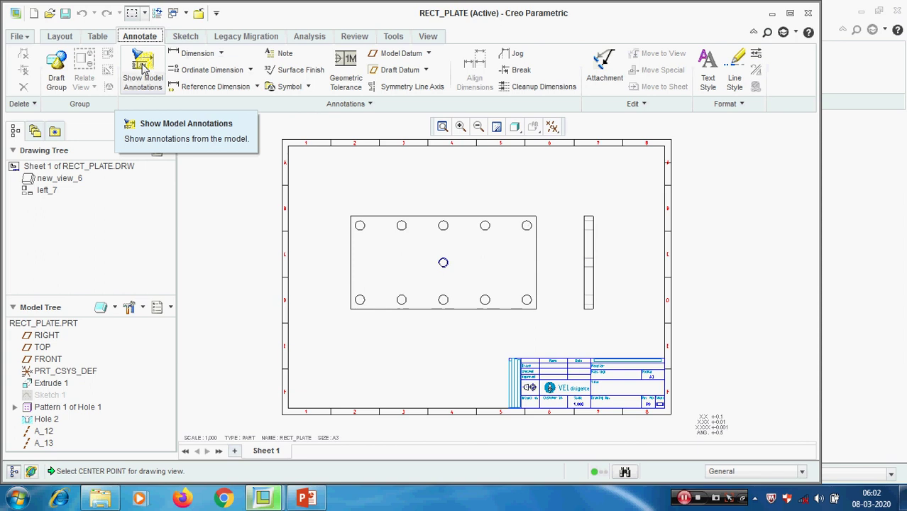
scroll(199, 183, down, 2)
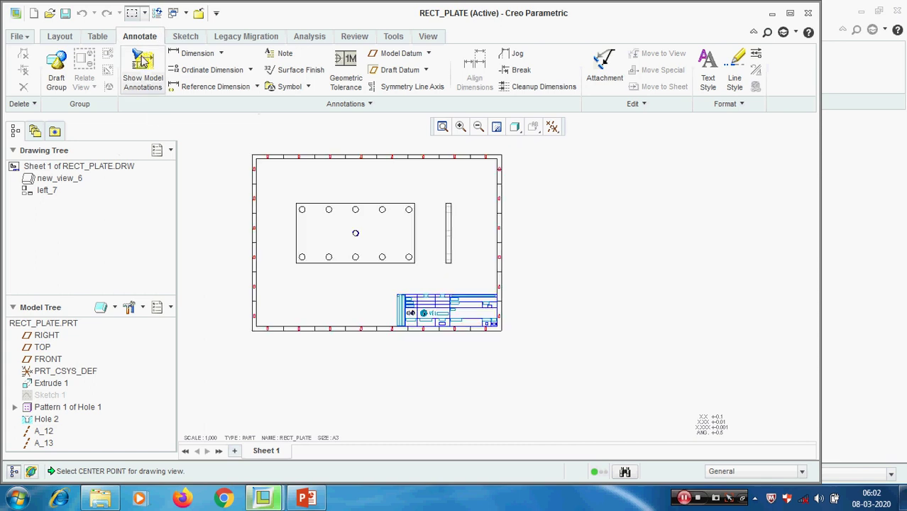
click(142, 62)
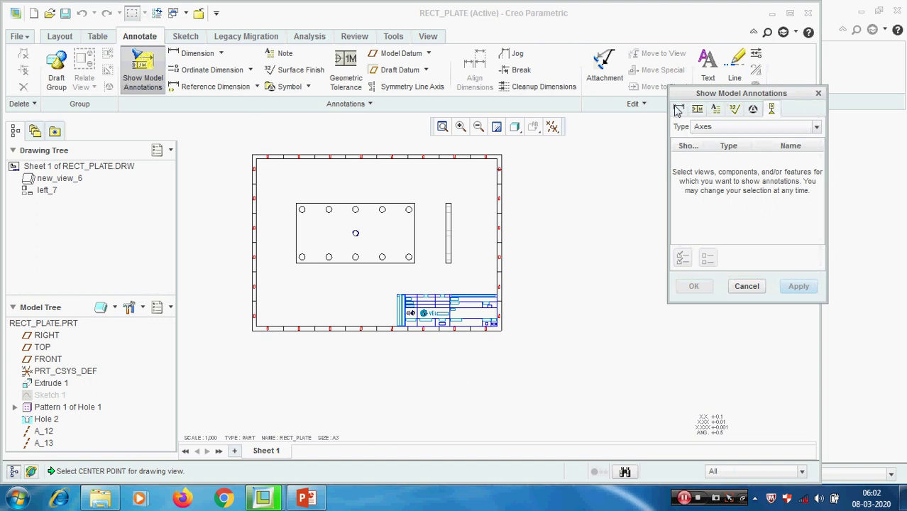
Look through the geometric tolerance and datum annotation lists, then choose the dimensions list
click(697, 111)
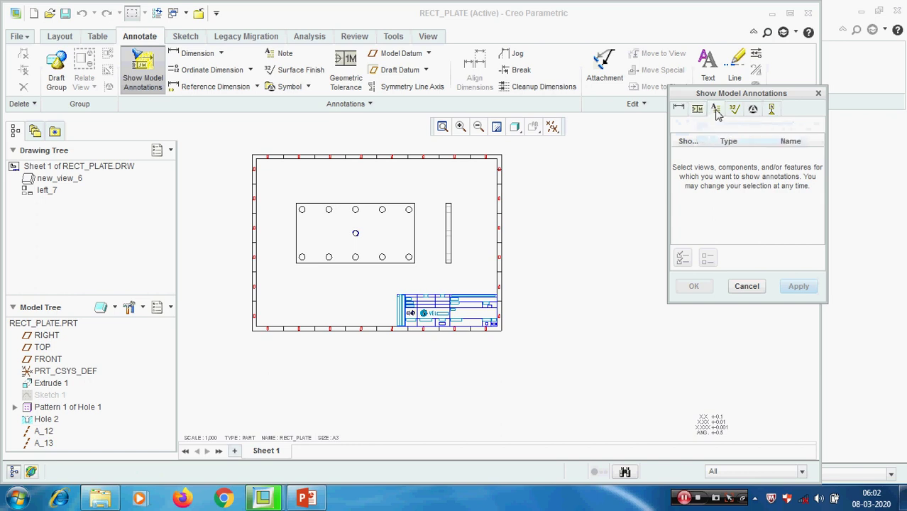
click(772, 108)
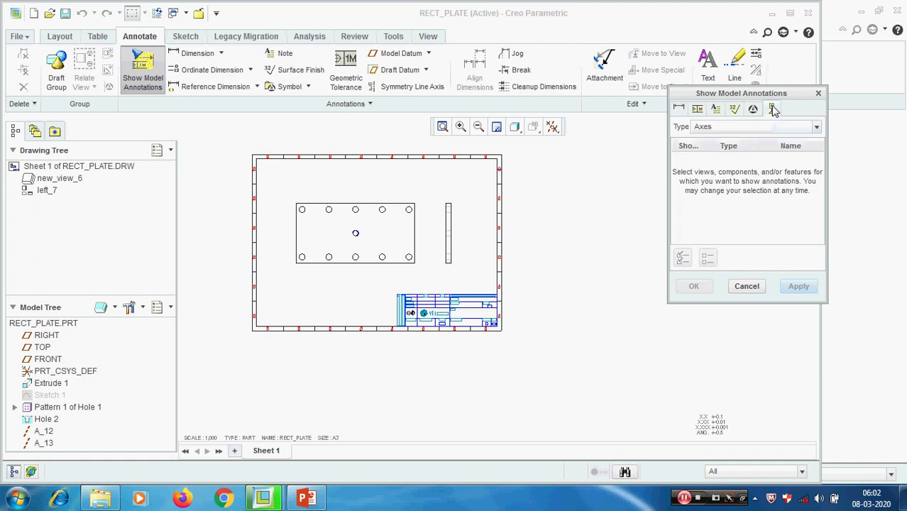
click(817, 126)
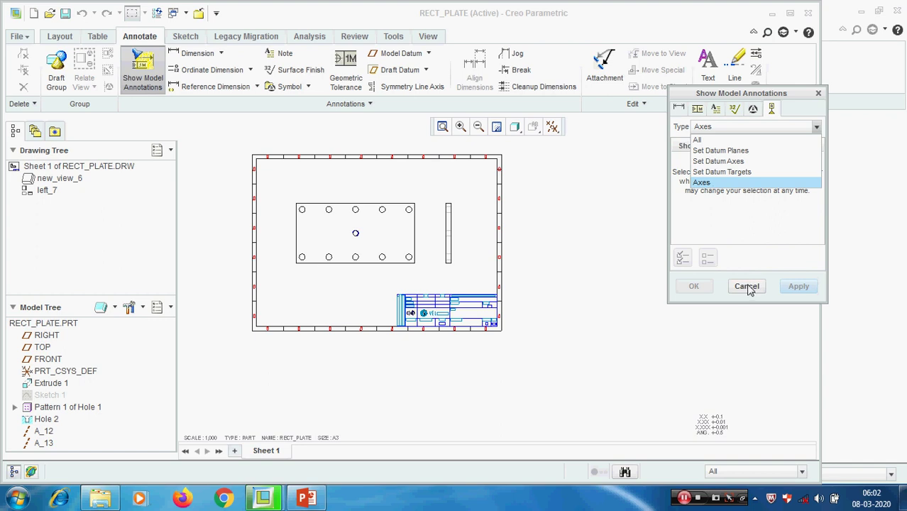
click(731, 229)
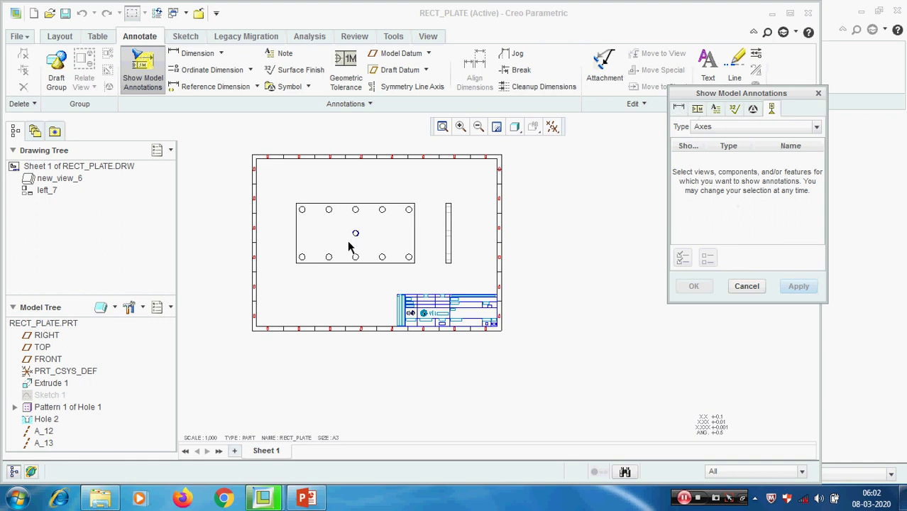
click(678, 110)
Show the front view's 200, 100, 10, 45 and Ø10 model dimensions
scroll(317, 207, down, 5)
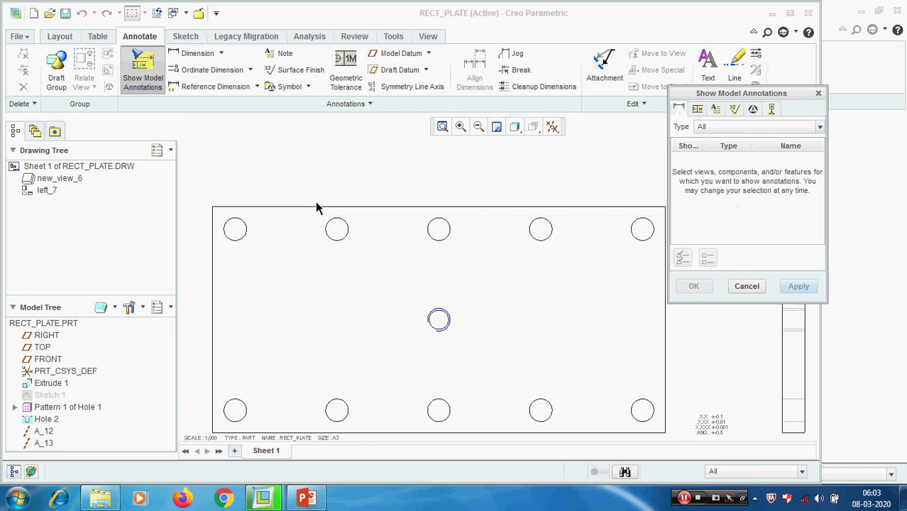
click(315, 206)
scroll(337, 251, up, 3)
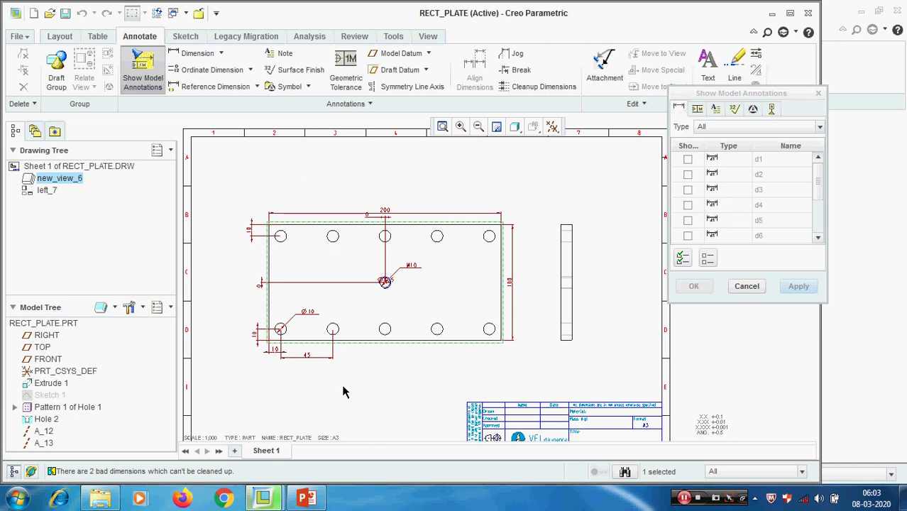
scroll(297, 396, down, 2)
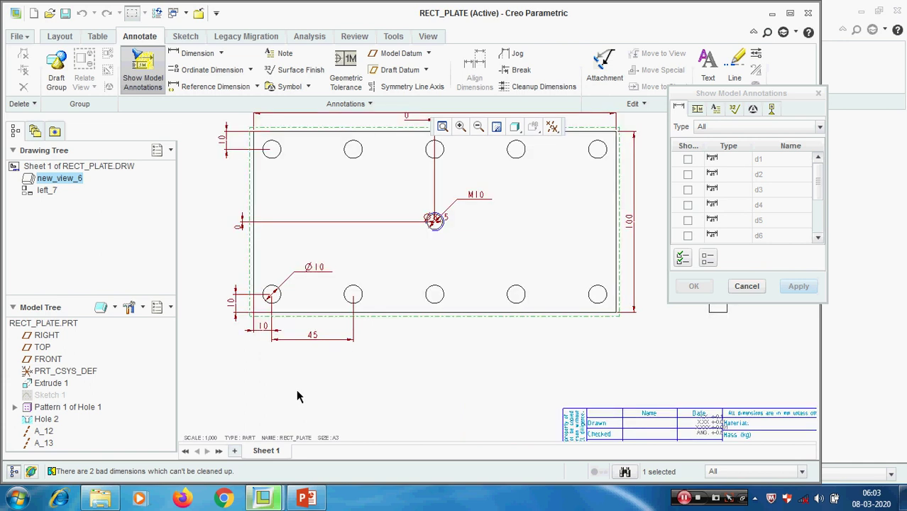
click(320, 270)
click(314, 335)
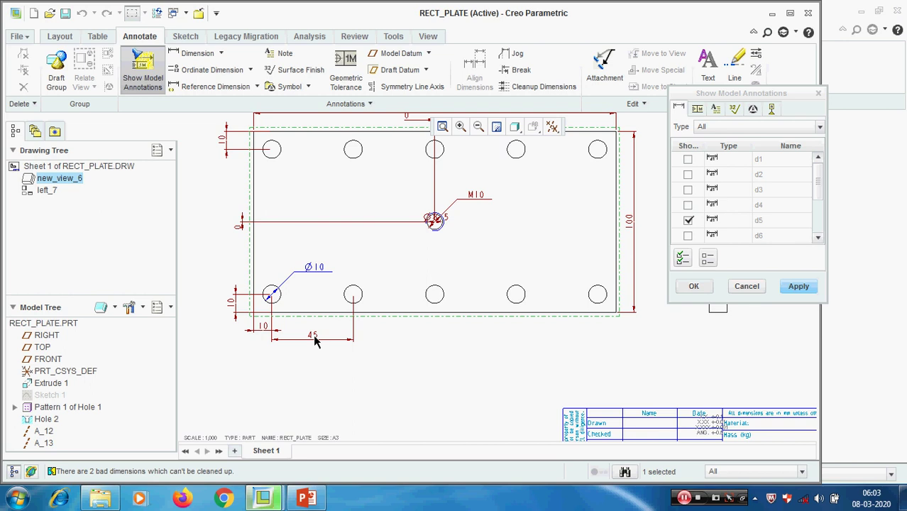
click(264, 329)
click(235, 309)
scroll(424, 370, down, 1)
click(435, 165)
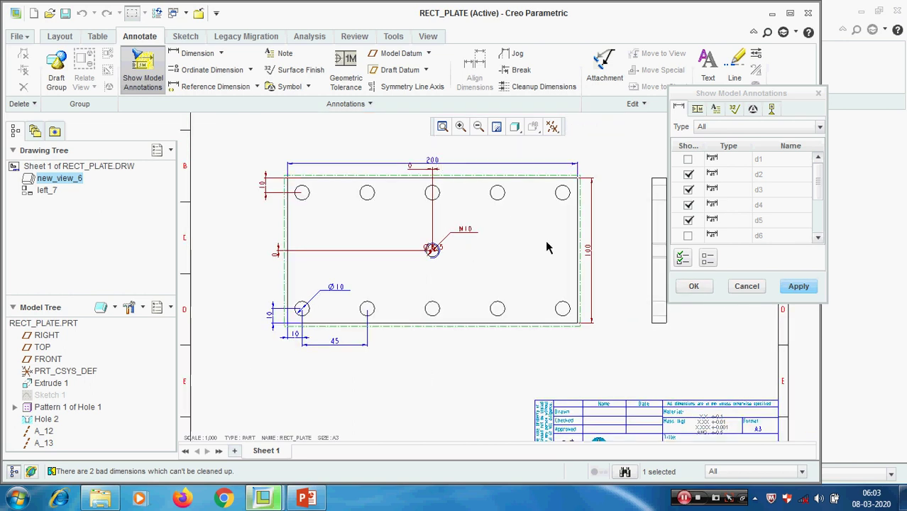
click(591, 258)
middle_drag(344, 309, 292, 313)
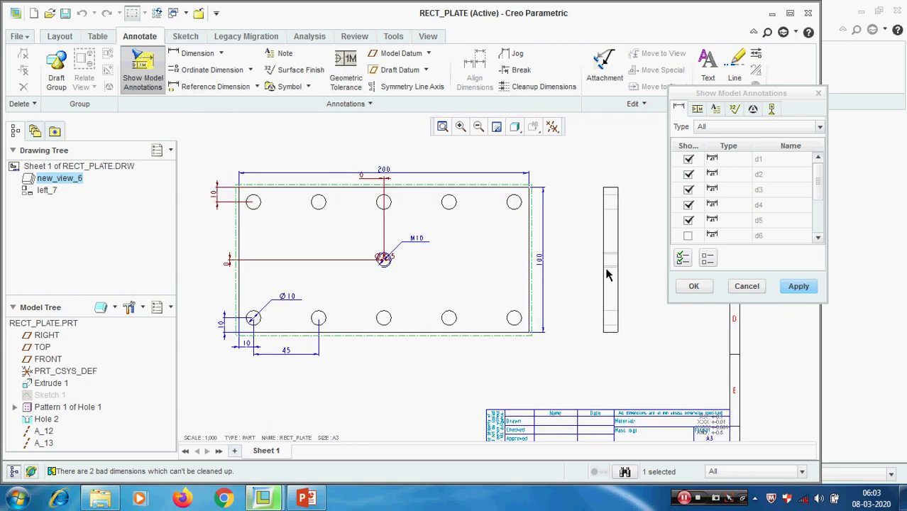
click(693, 286)
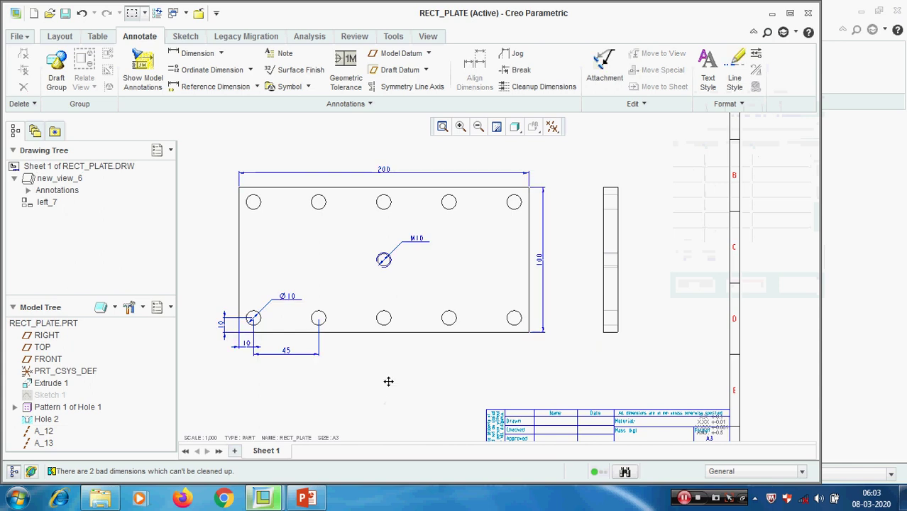
Move the horizontal 10 level with 45 and push the 100 dimension farther out
scroll(351, 310, up, 3)
click(295, 268)
drag(295, 268, 298, 278)
click(319, 352)
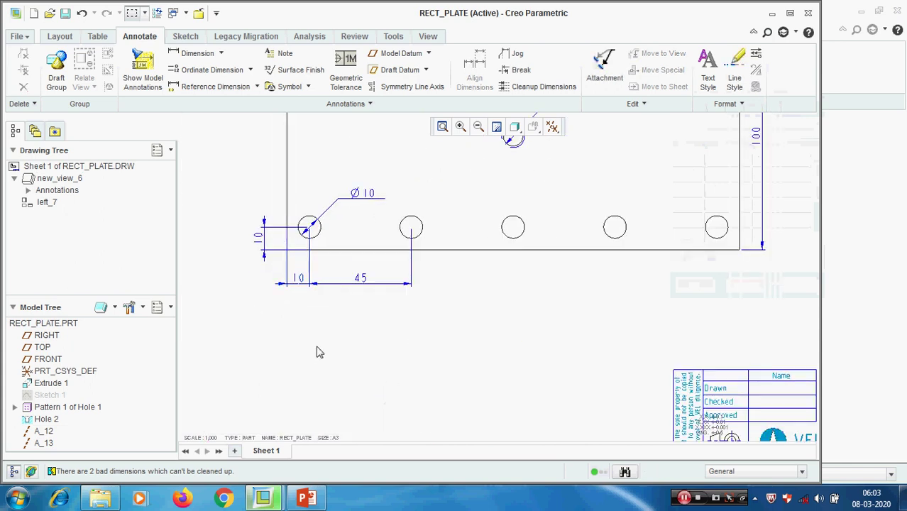
scroll(319, 353, down, 5)
scroll(468, 344, up, 4)
click(495, 254)
drag(493, 247, 505, 249)
click(539, 351)
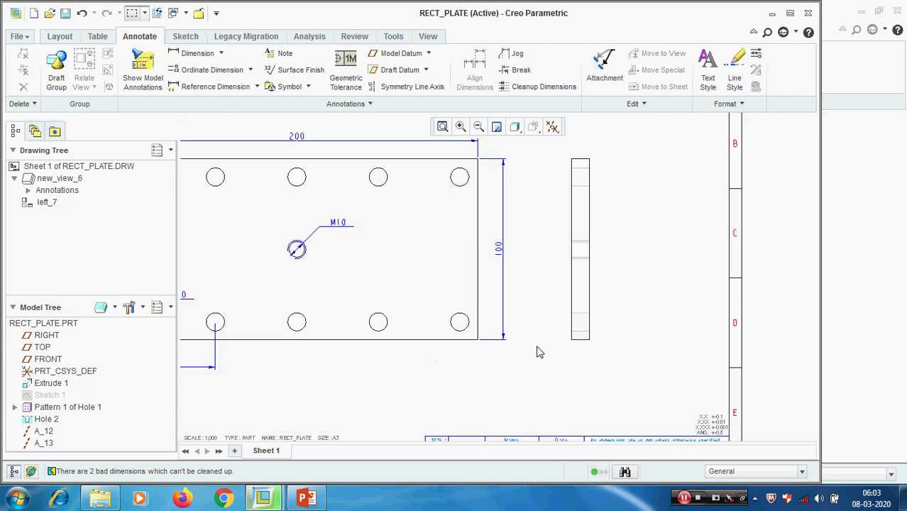
scroll(539, 352, down, 3)
scroll(528, 334, up, 2)
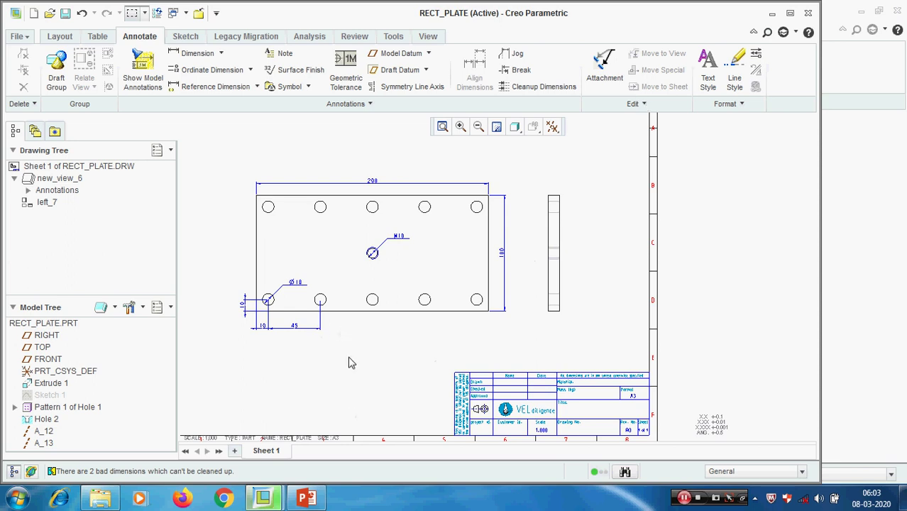
Start snap line creation offset from the front view's borders
click(644, 104)
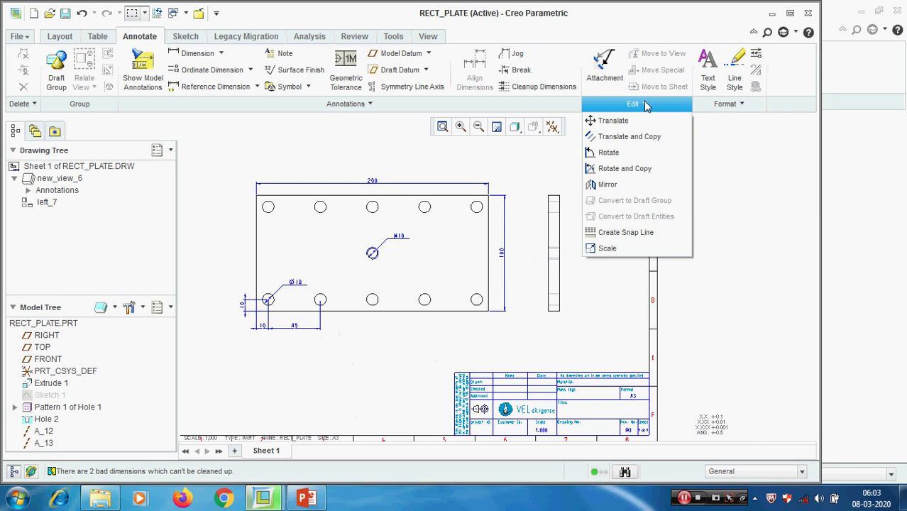
click(627, 232)
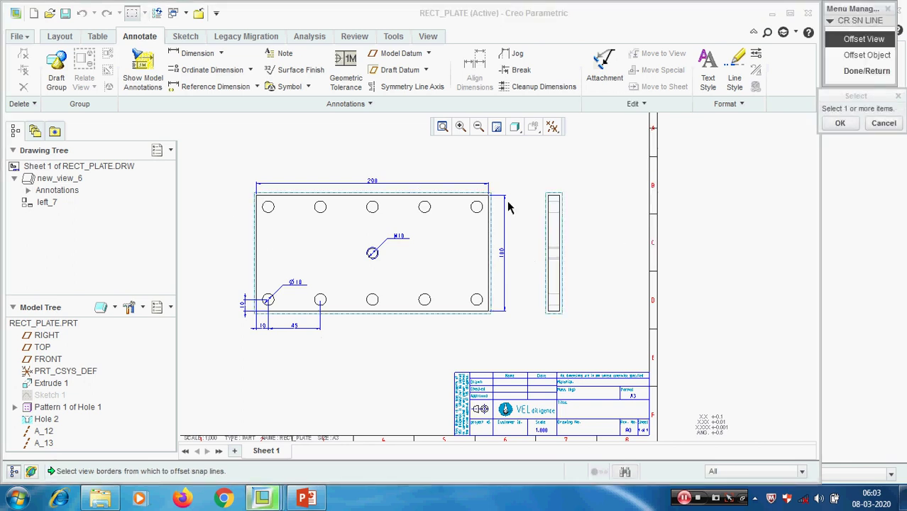
scroll(380, 342, down, 1)
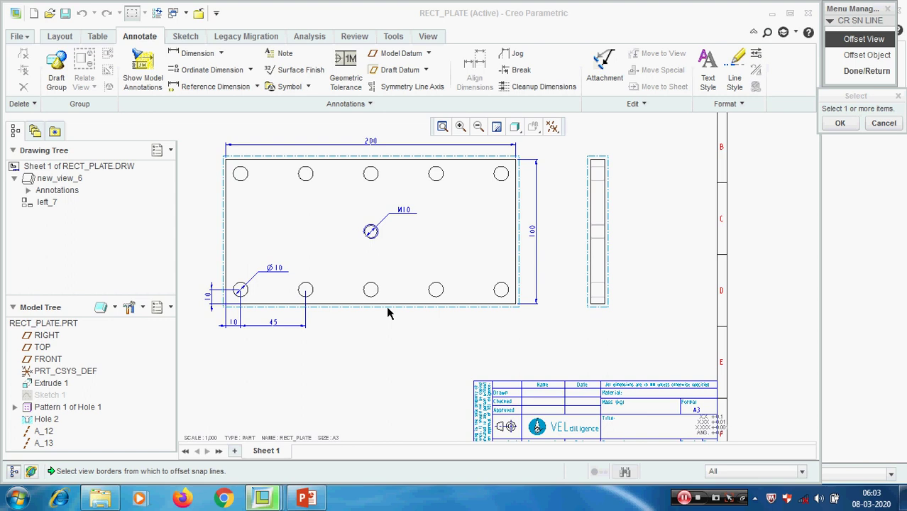
click(394, 311)
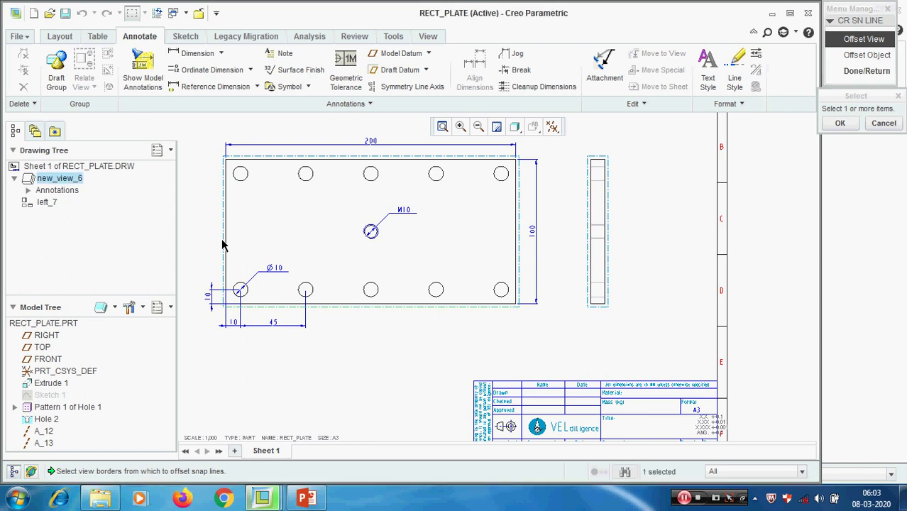
click(840, 123)
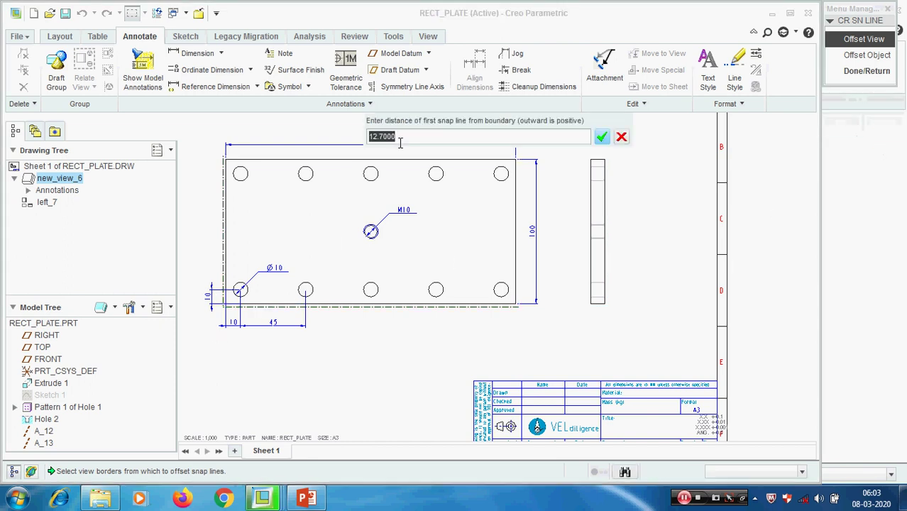
Create five snap lines, the first at 12.7 offset and 9.525 apart
key(Return)
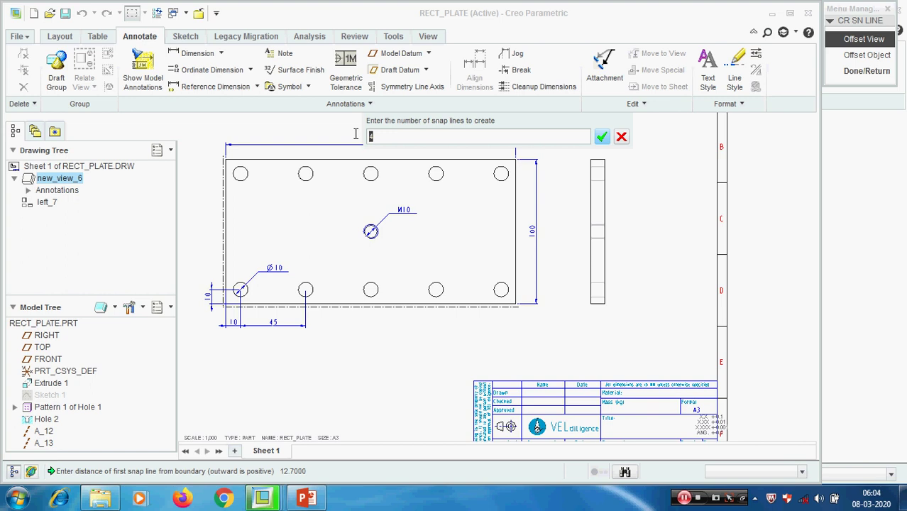
key(Return)
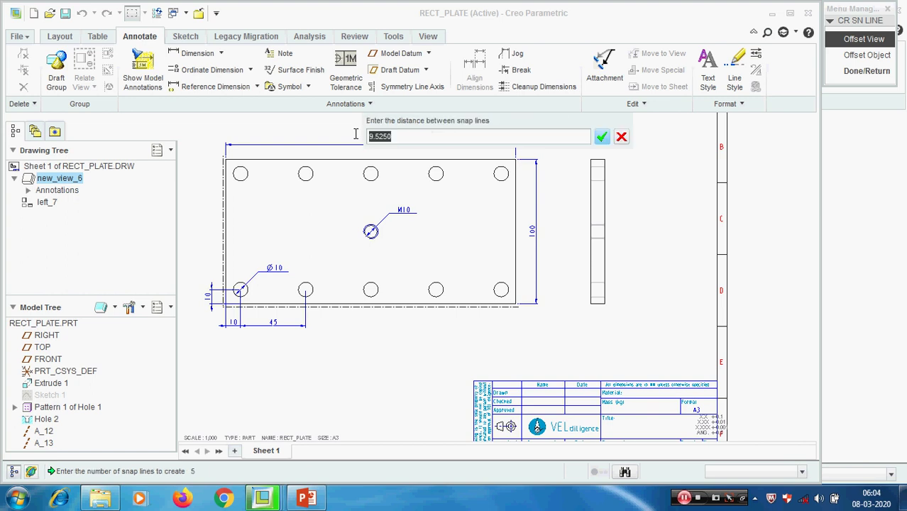
key(Return)
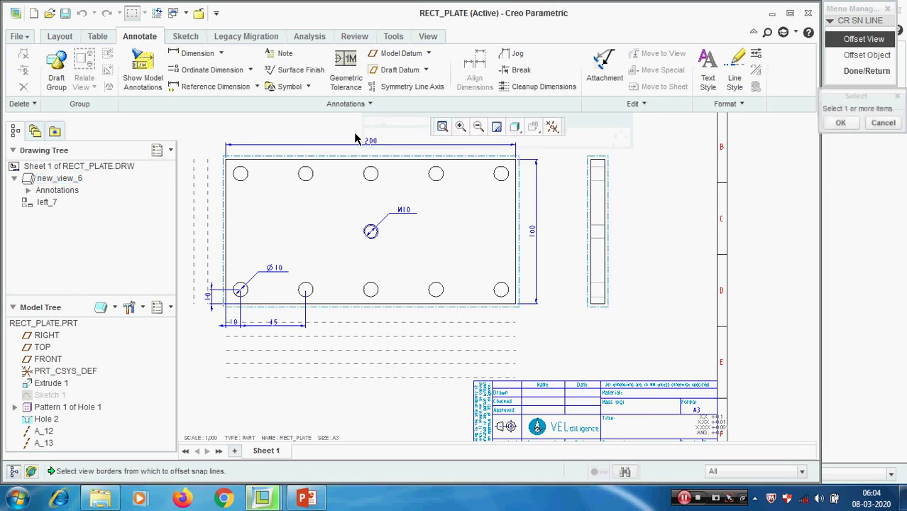
scroll(405, 329, down, 2)
scroll(366, 395, up, 2)
scroll(269, 308, up, 2)
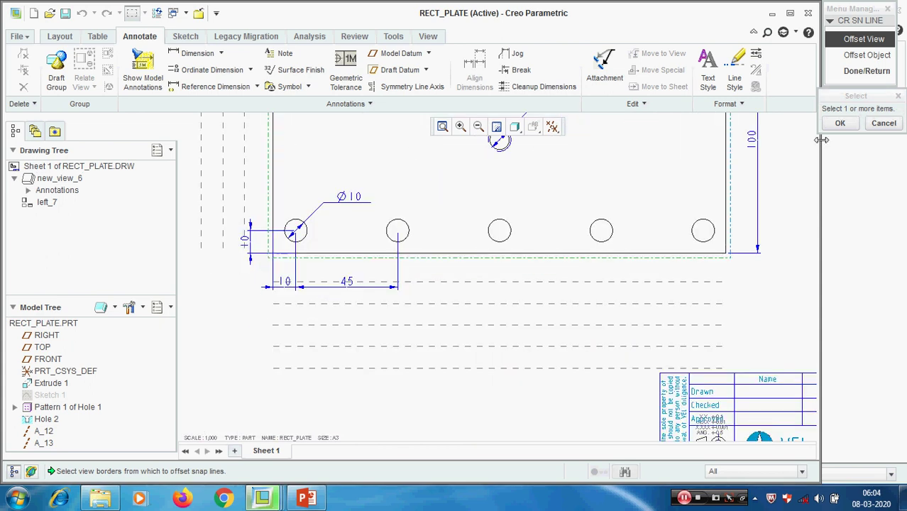
click(866, 71)
scroll(268, 283, up, 4)
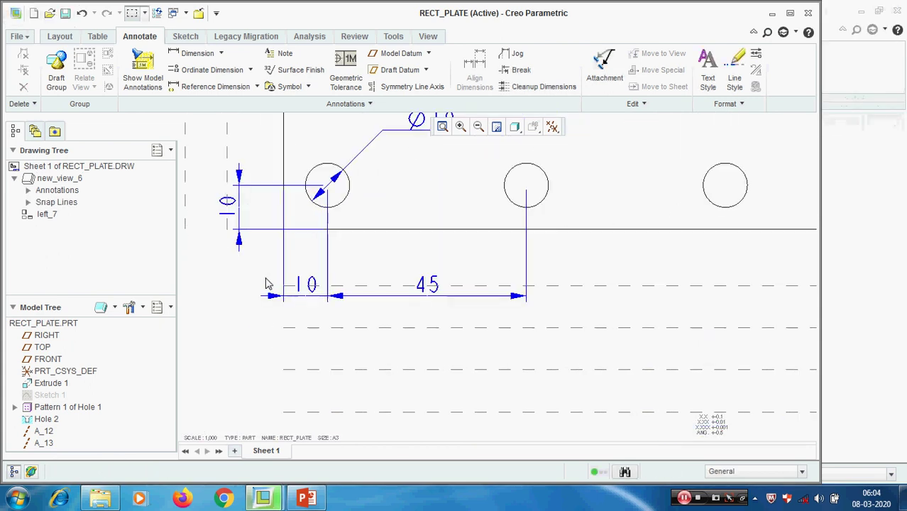
click(332, 274)
Align the 45 dimension with the 10 and move the vertical 10 further left
click(518, 288)
drag(518, 288, 520, 275)
scroll(511, 298, down, 3)
scroll(366, 247, up, 3)
click(341, 264)
drag(340, 264, 316, 264)
scroll(296, 315, down, 2)
scroll(297, 315, down, 2)
scroll(404, 362, down, 2)
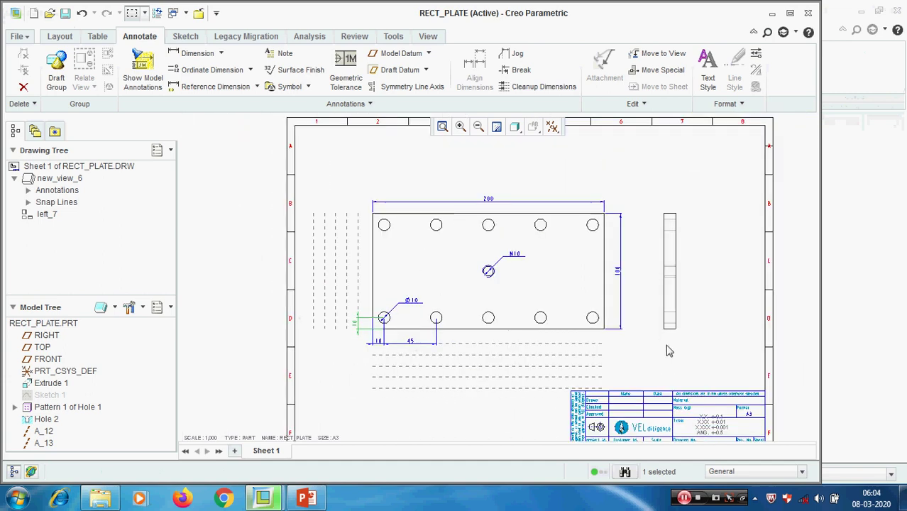
click(652, 367)
mouse_move(635, 352)
middle_down()
mouse_move(628, 327)
mouse_move(632, 334)
middle_up()
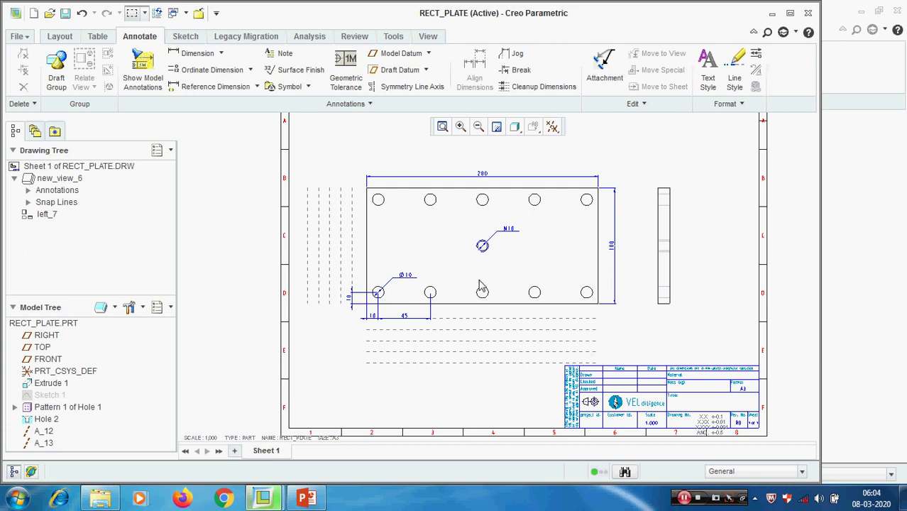
scroll(355, 332, up, 2)
scroll(393, 306, up, 1)
Move the Ø10 dimension below-left and flip its text and arrows
click(487, 203)
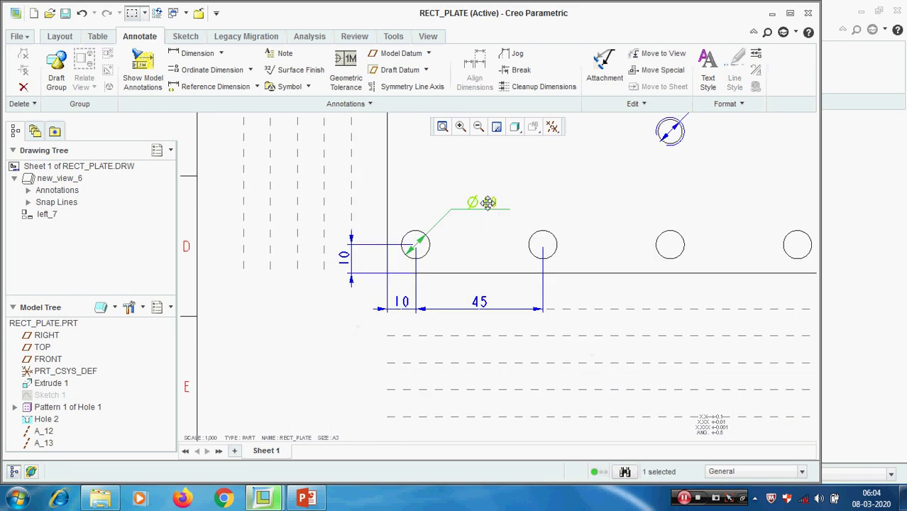
drag(487, 203, 363, 330)
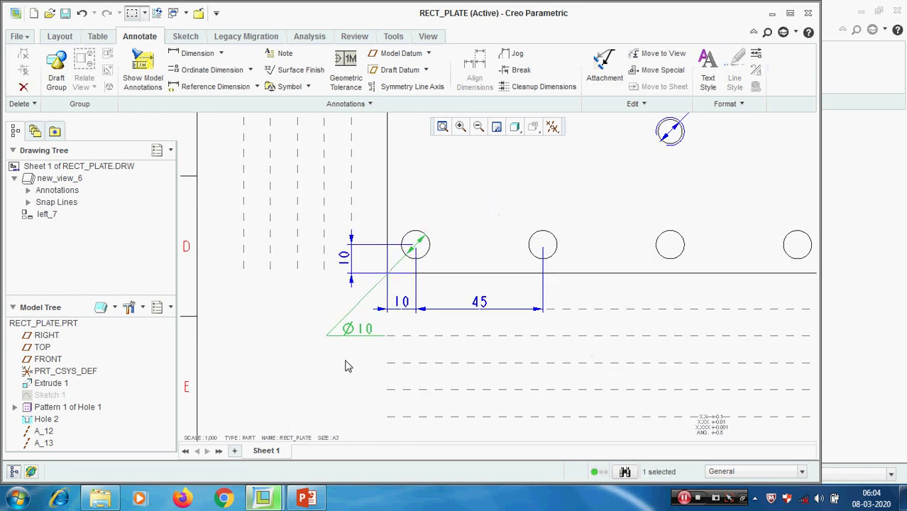
right_click(358, 335)
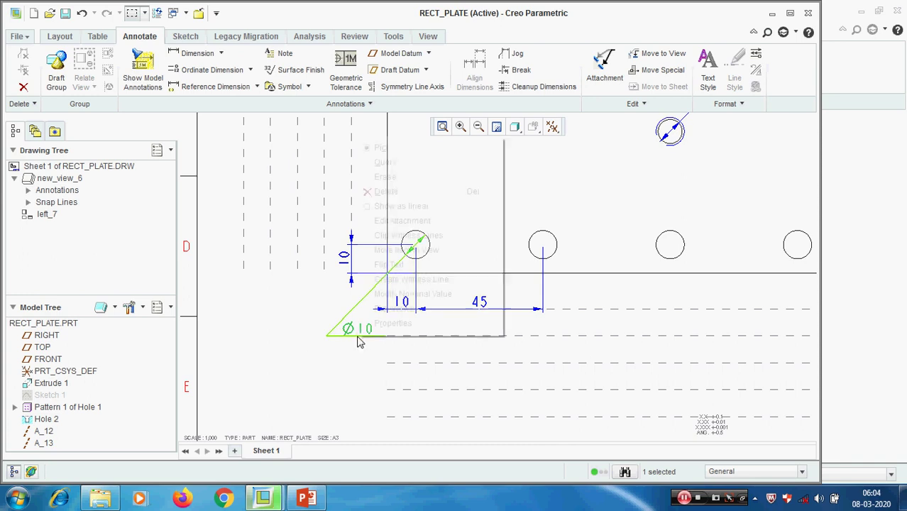
click(407, 269)
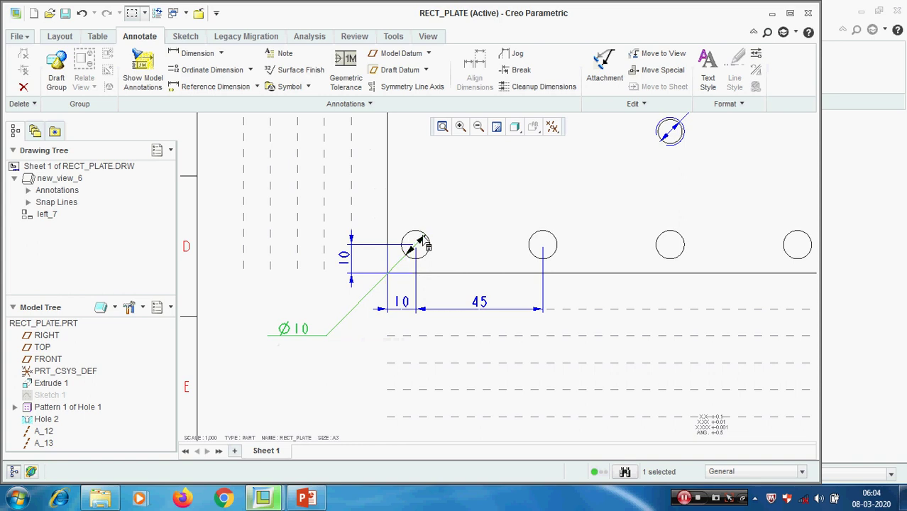
right_click(298, 332)
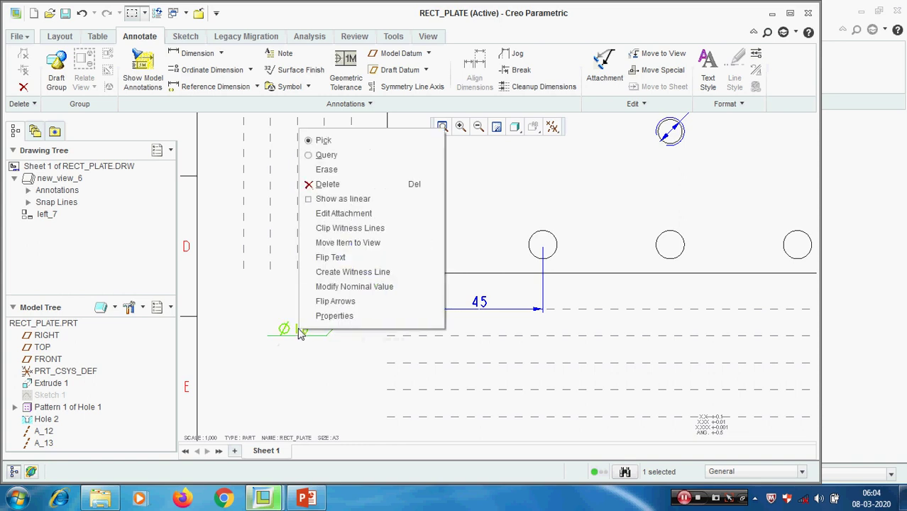
click(347, 302)
click(309, 400)
scroll(309, 401, down, 4)
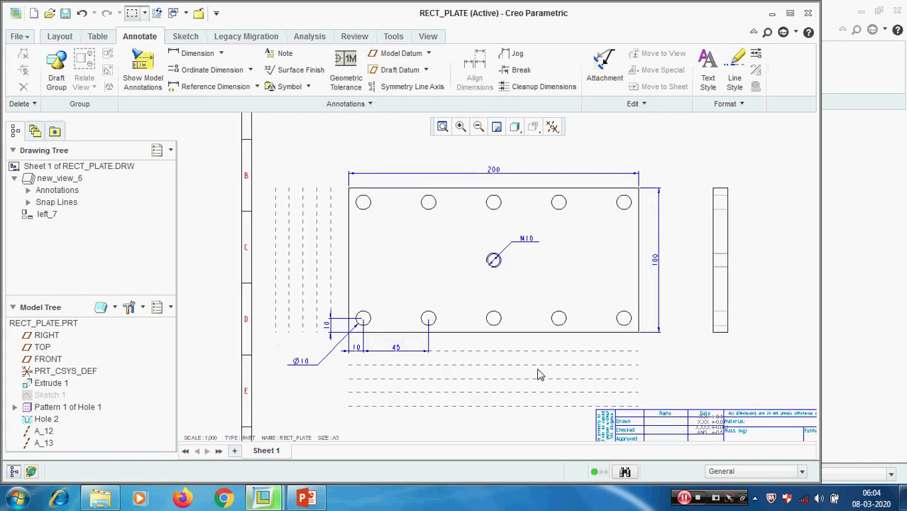
scroll(365, 377, up, 4)
middle_drag(359, 377, 313, 344)
scroll(381, 324, up, 3)
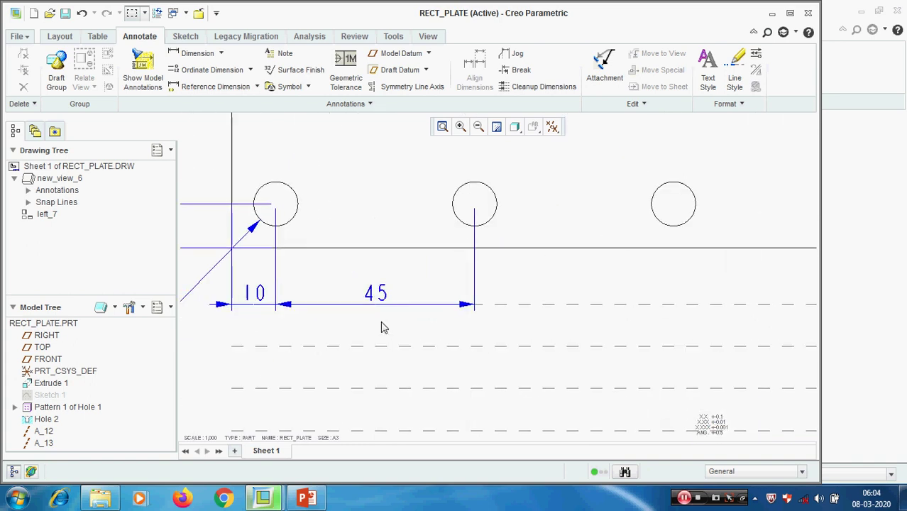
scroll(353, 335, down, 5)
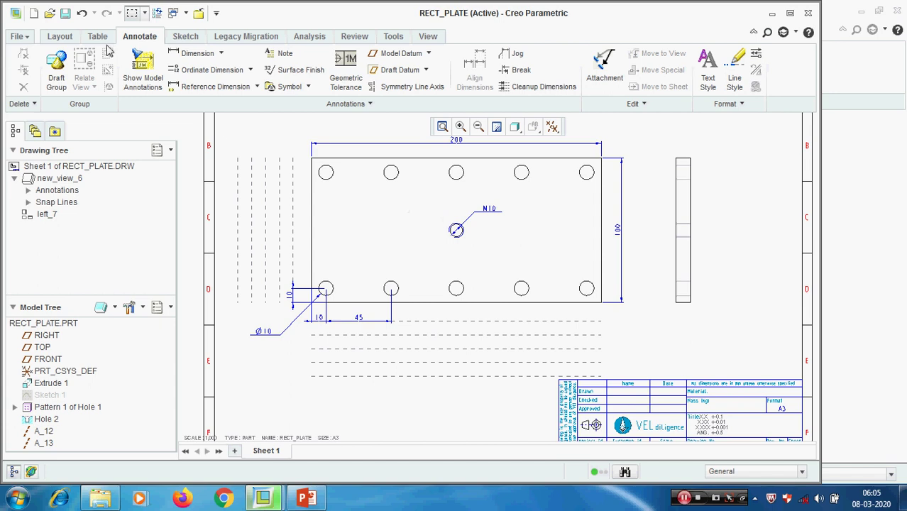
Set Show Model Annotations to the Axes type for the front view
click(143, 68)
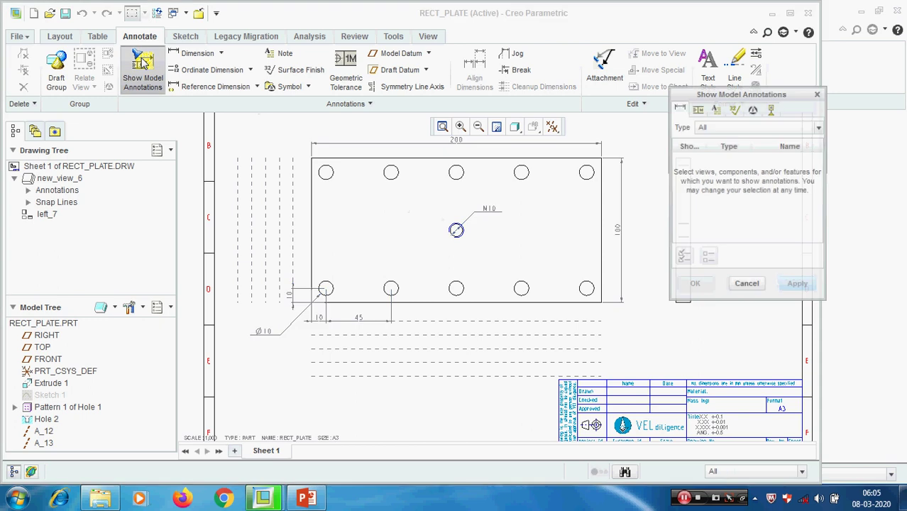
click(772, 111)
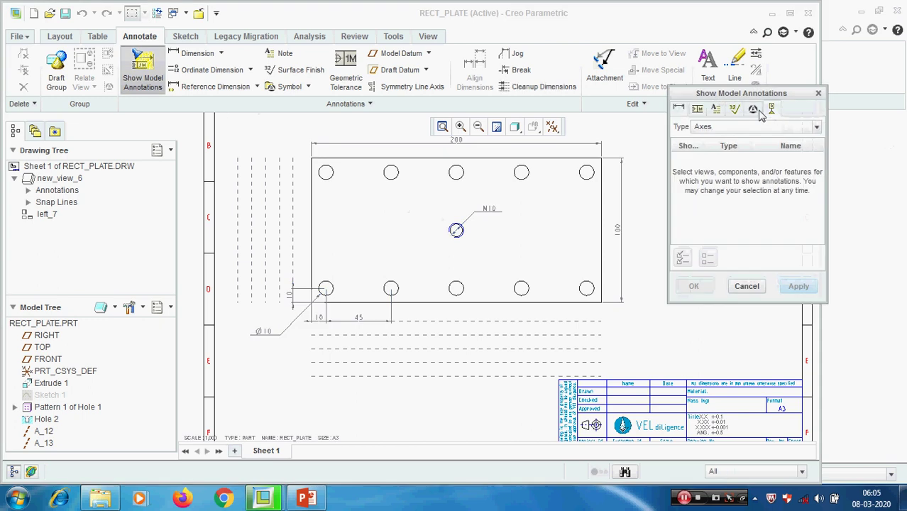
click(817, 127)
click(713, 178)
click(584, 160)
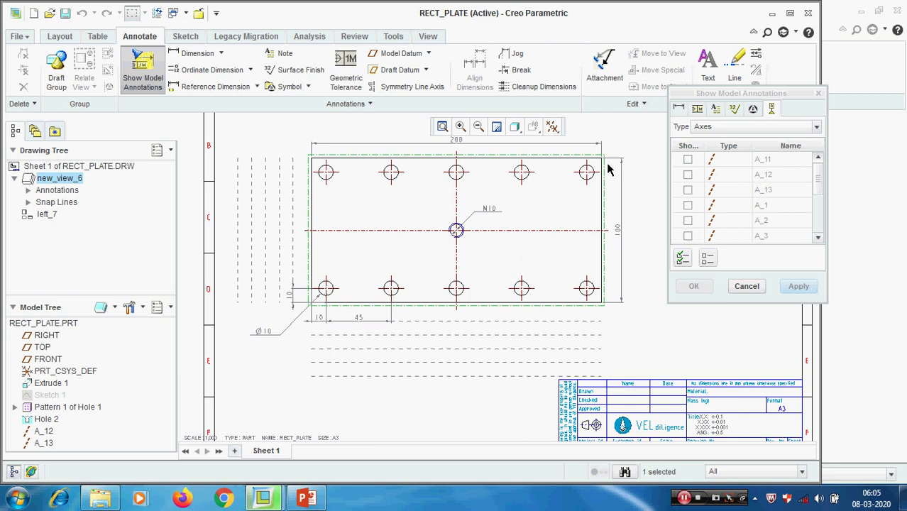
Select all the front view's axes and show them as centre lines through every hole
click(682, 258)
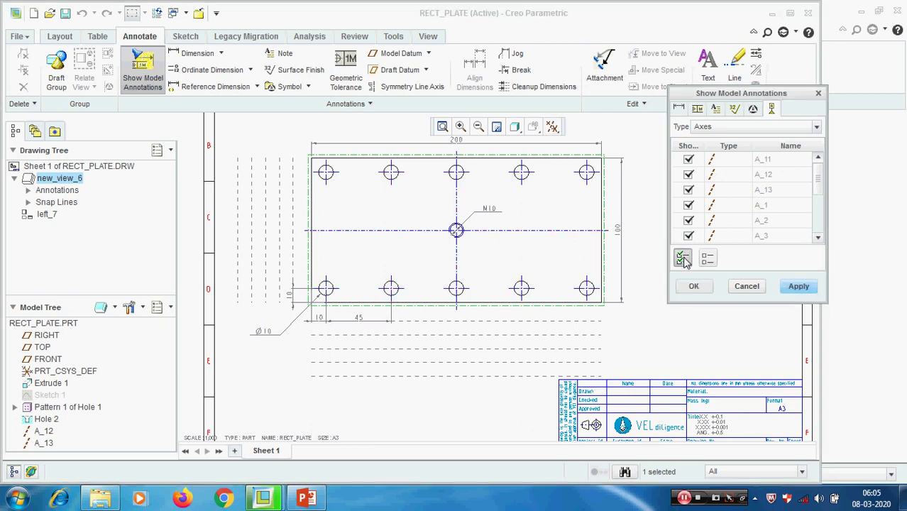
click(707, 258)
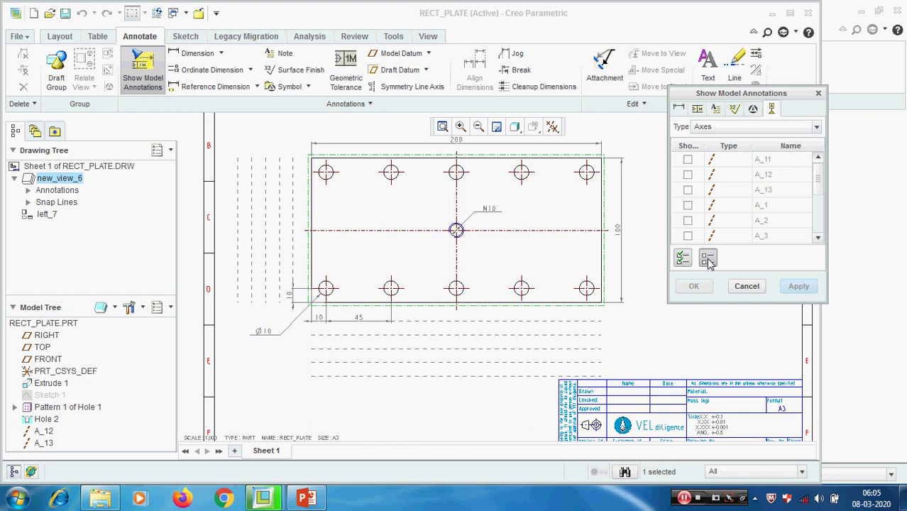
scroll(569, 188, up, 2)
click(596, 186)
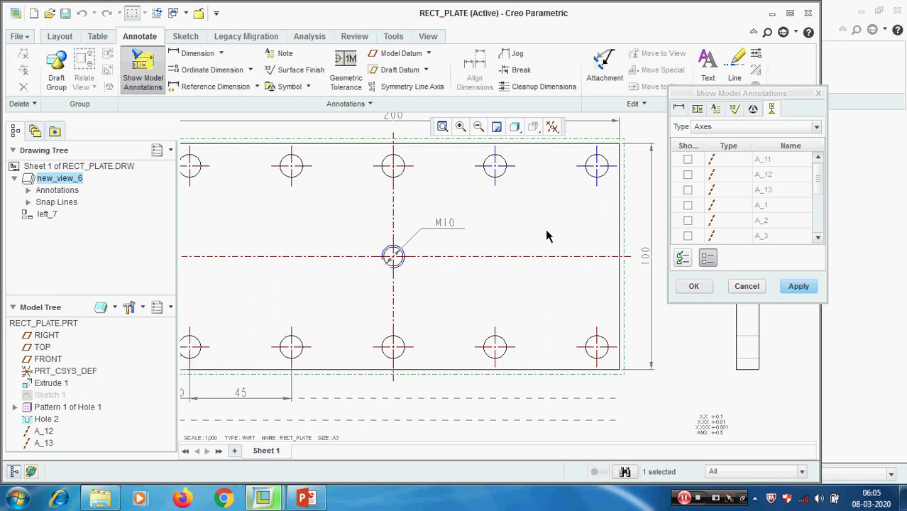
click(681, 259)
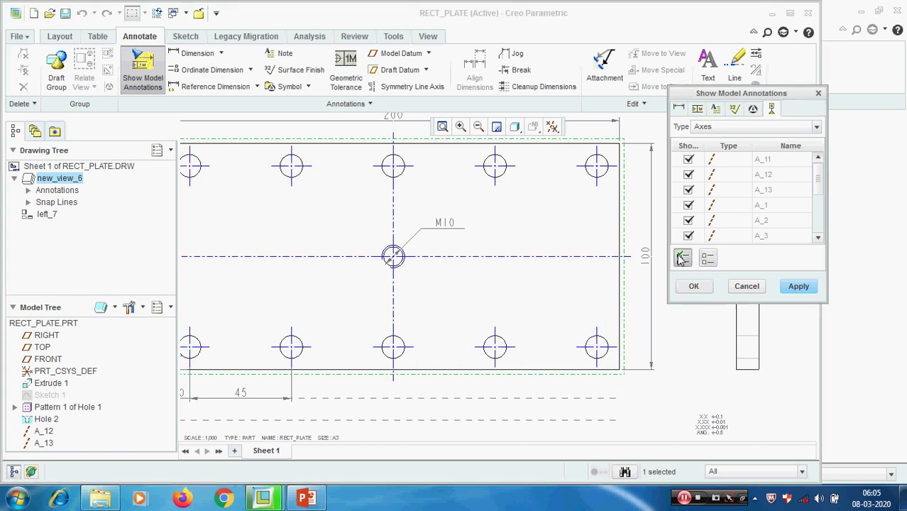
click(693, 286)
scroll(391, 241, down, 2)
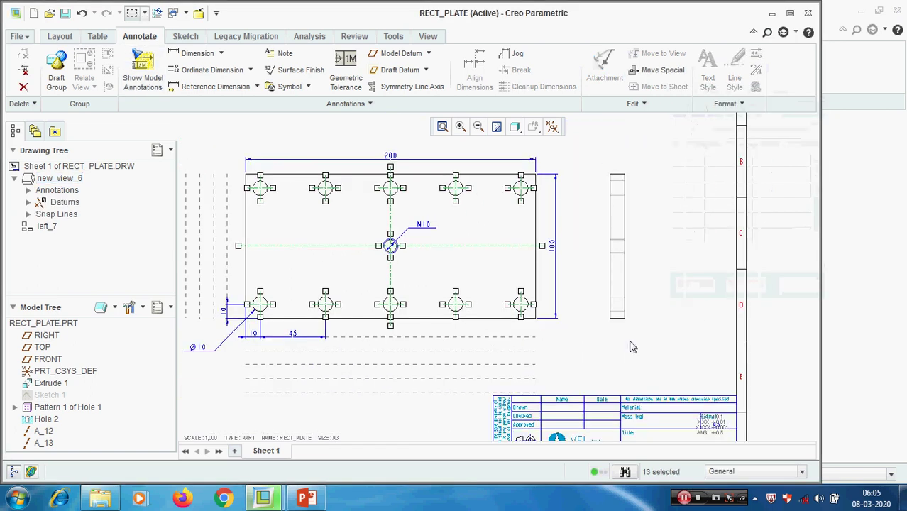
click(605, 352)
middle_drag(422, 302, 429, 262)
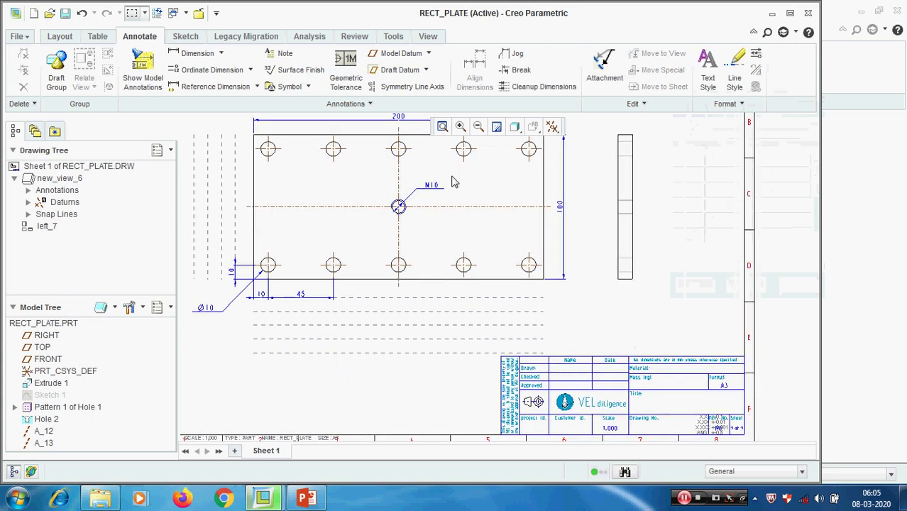
scroll(643, 183, up, 2)
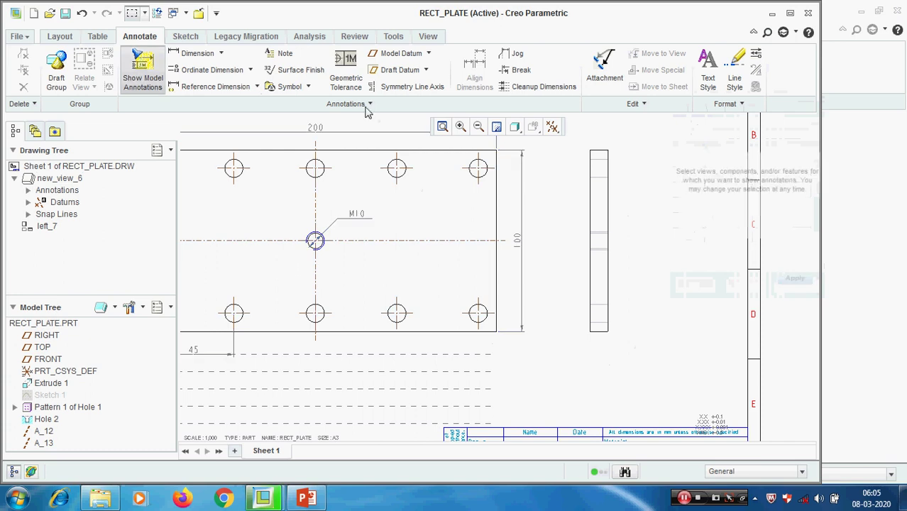
click(143, 62)
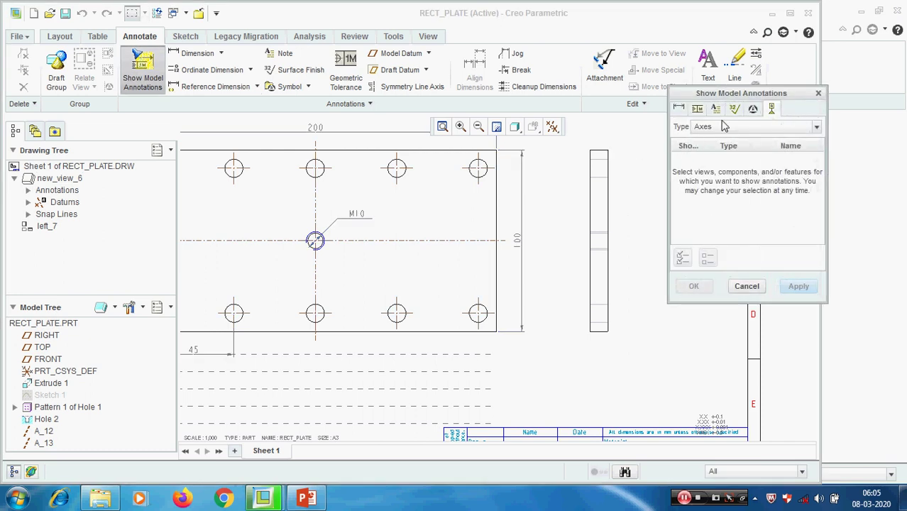
Show the side view's axes, including the middle axis A_11, as centre lines
click(608, 194)
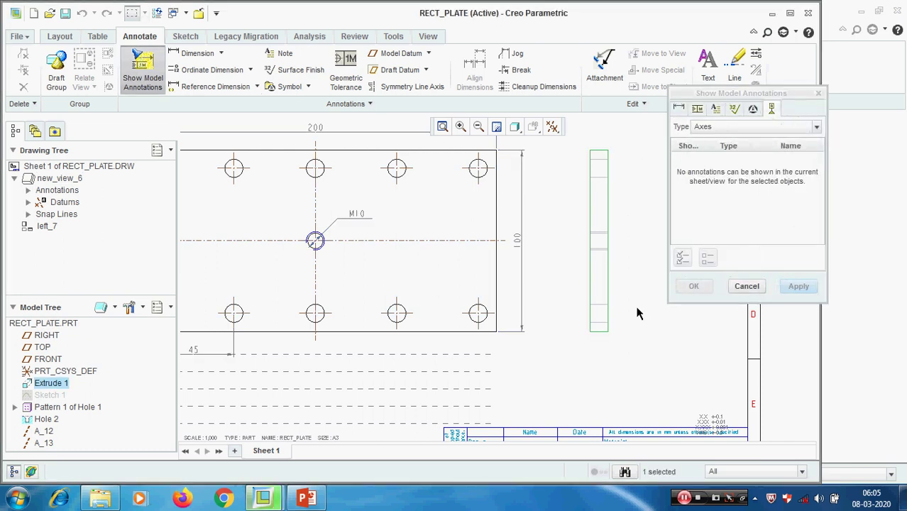
click(611, 268)
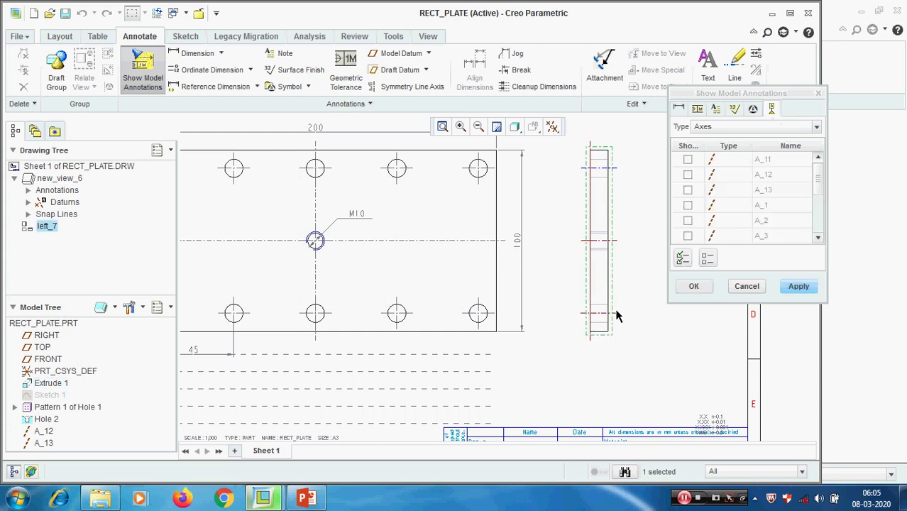
click(617, 316)
click(620, 242)
click(693, 286)
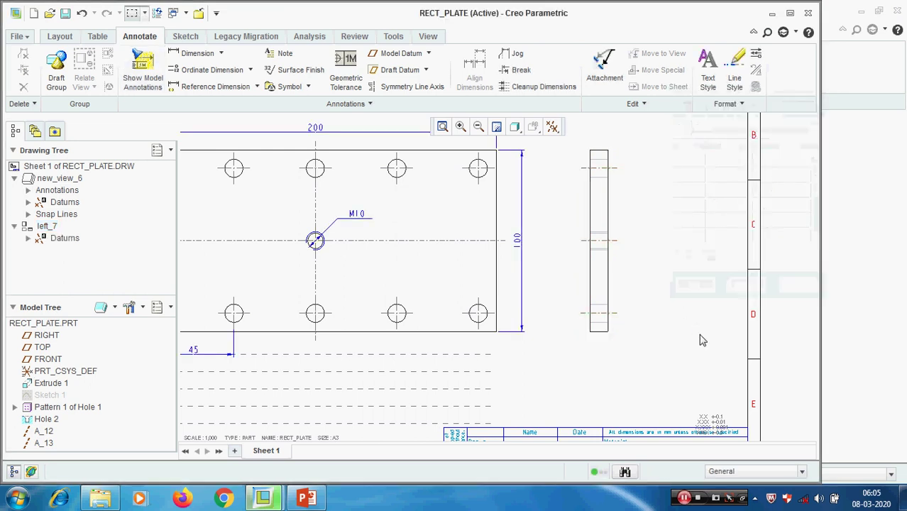
scroll(679, 287, up, 3)
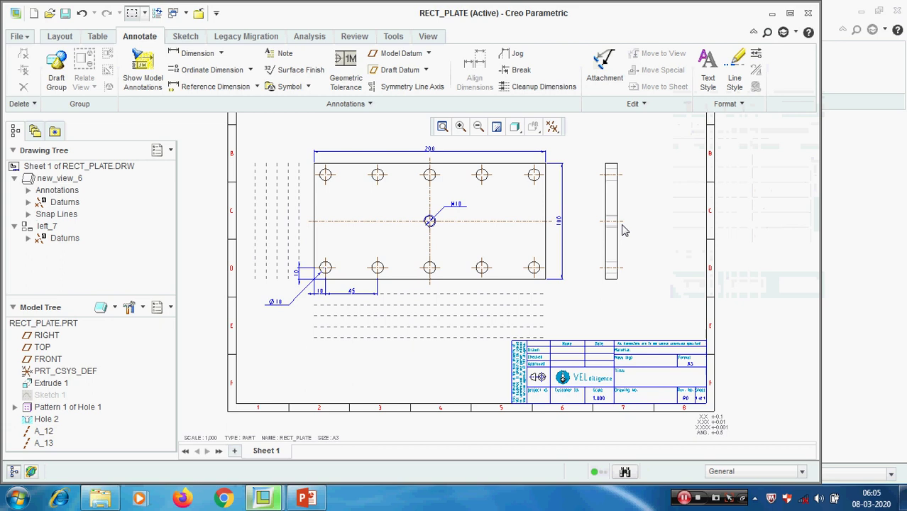
Delete the 200 and 100 dimensions and the M10 hole note
click(433, 147)
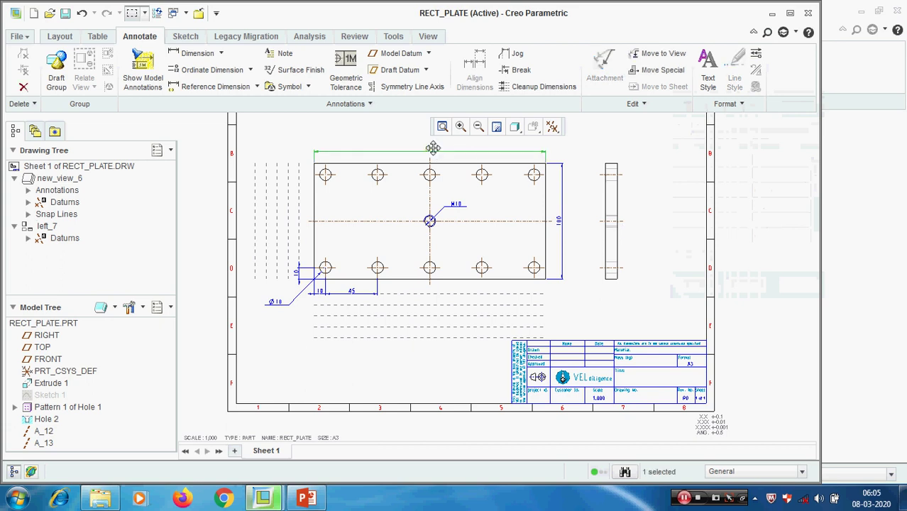
key(Delete)
click(562, 226)
key(Delete)
click(456, 205)
key(Delete)
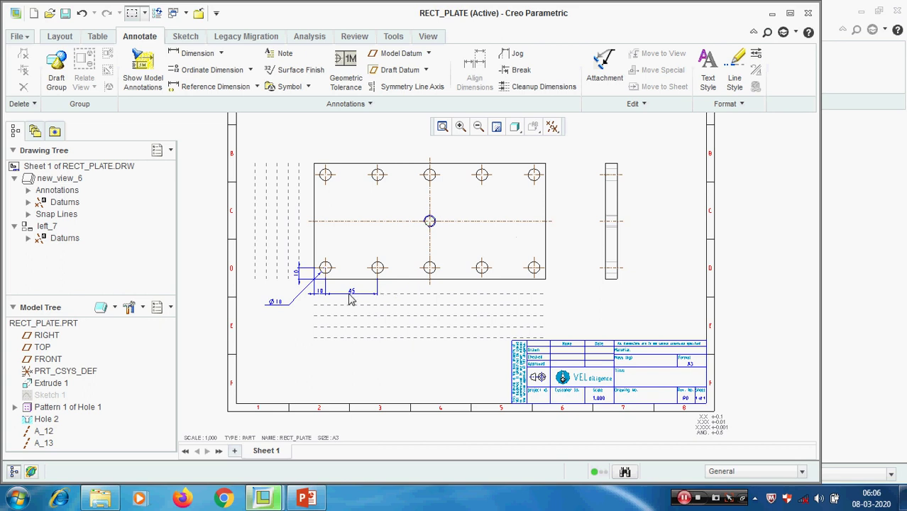
Delete the 45 and both 10 dimensions, and the Ø10 hole note
click(353, 294)
key(Delete)
click(321, 297)
key(Delete)
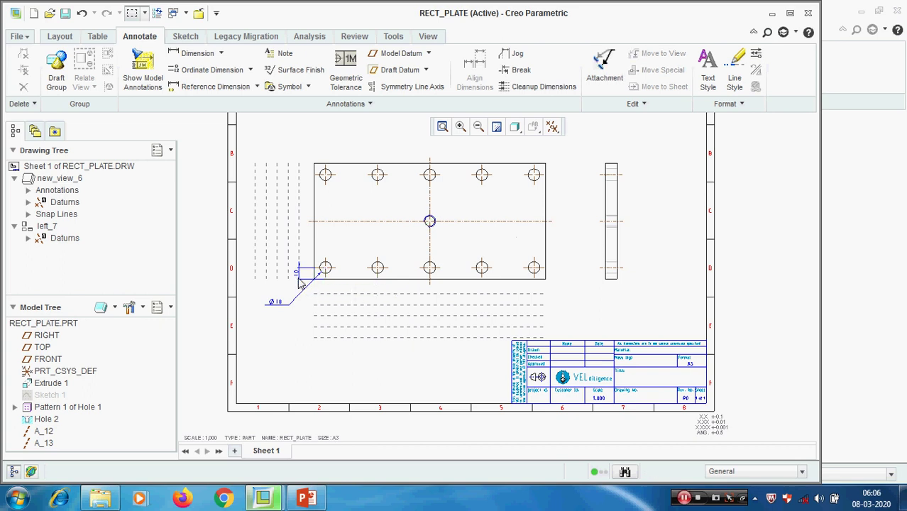
click(300, 277)
key(Delete)
click(275, 301)
key(Delete)
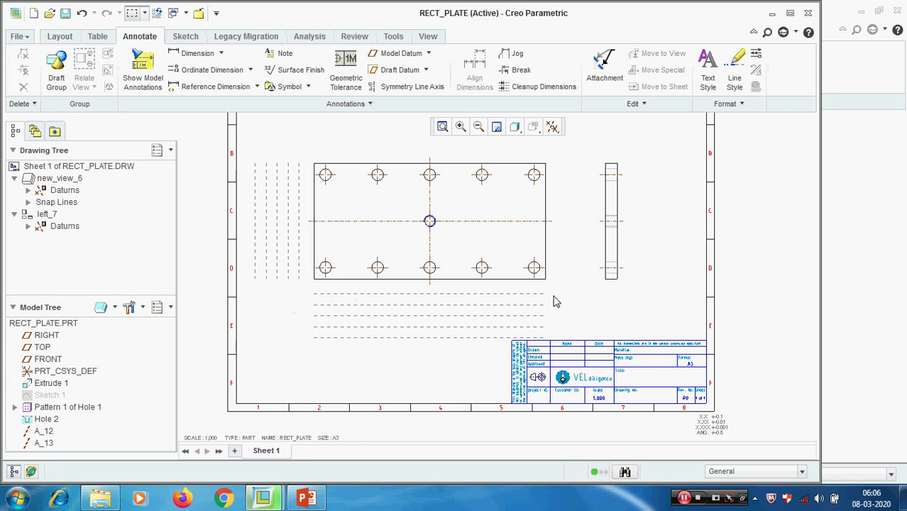
Place a 10 dimension from the left edge to the first hole axis below the plate
click(190, 55)
scroll(339, 293, down, 3)
scroll(294, 286, up, 3)
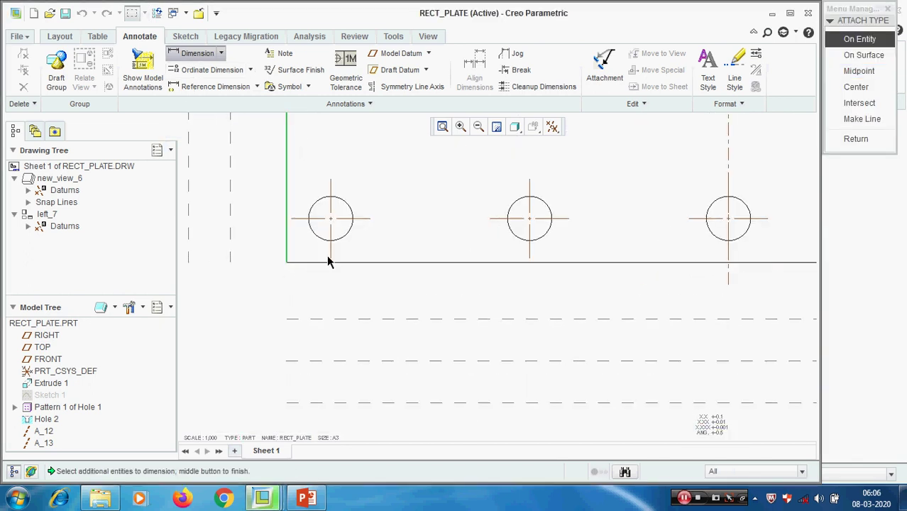
middle_click(318, 320)
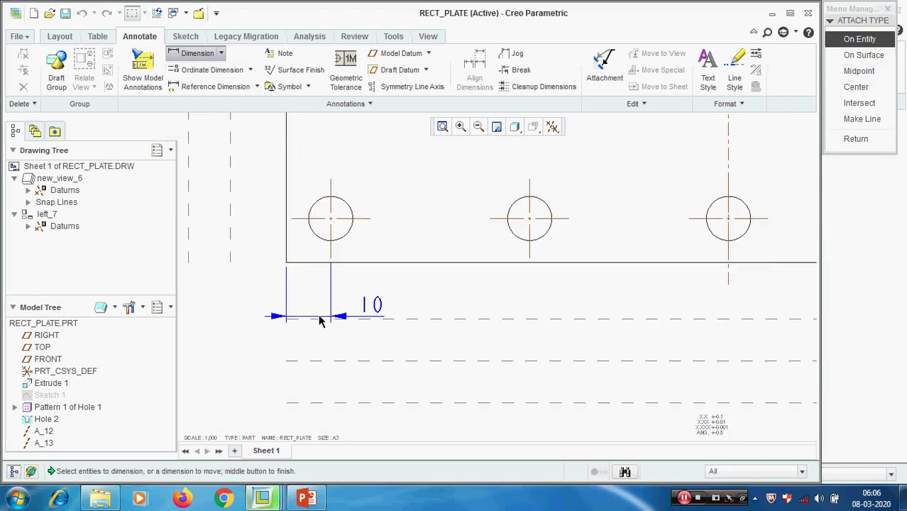
click(855, 139)
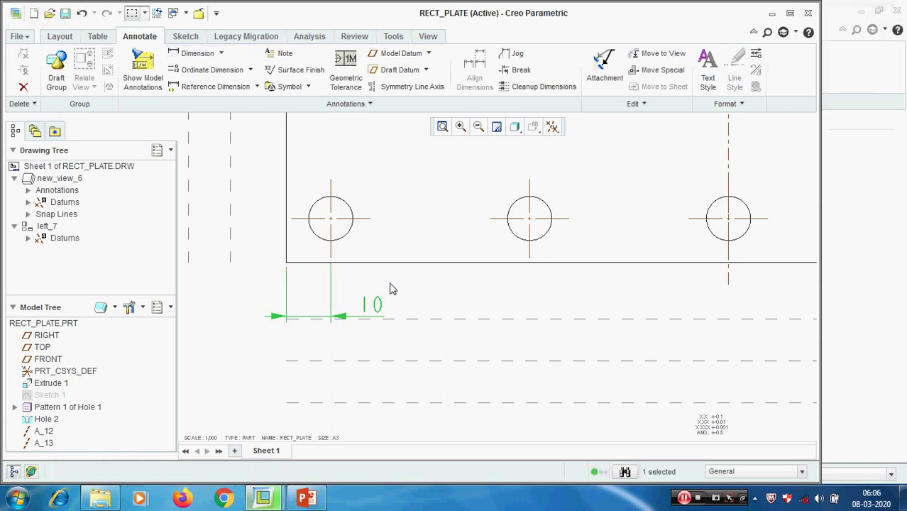
scroll(389, 284, up, 2)
drag(375, 312, 298, 321)
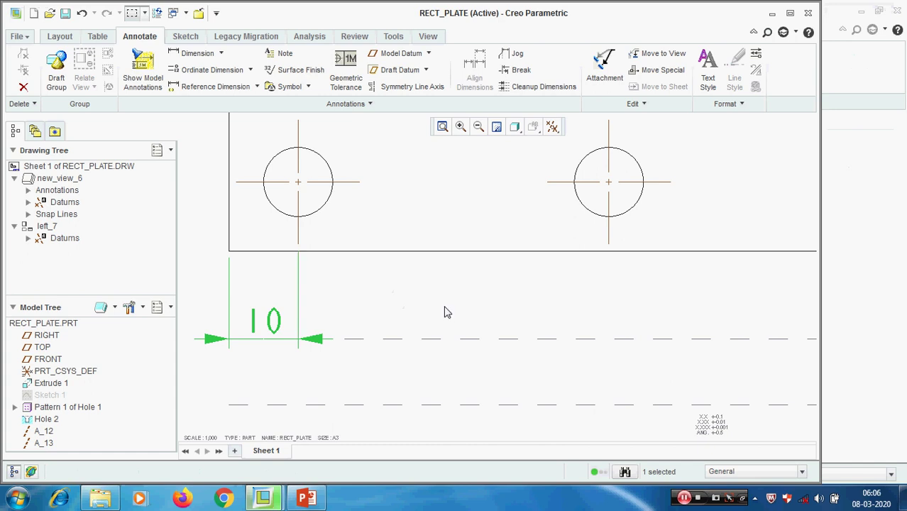
scroll(446, 312, down, 4)
click(303, 368)
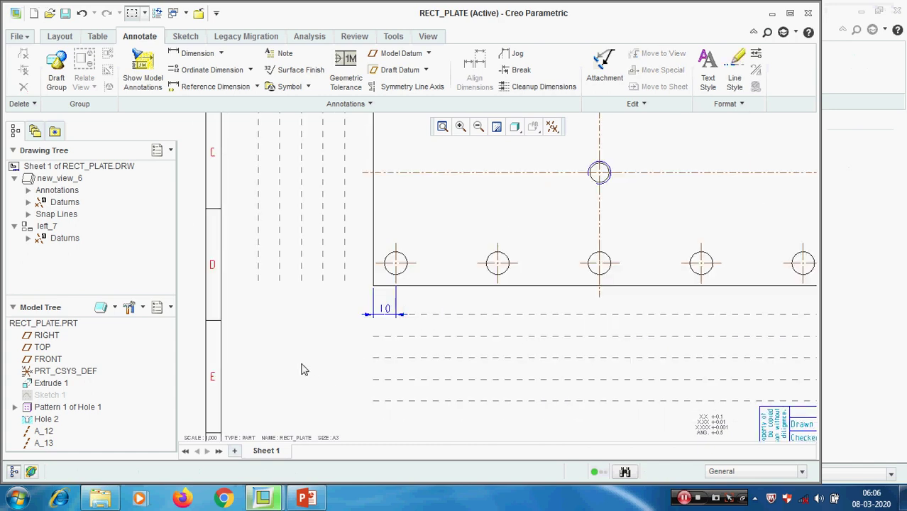
Add a 55 dimension from the left edge to the second hole axis, under the 10
click(191, 54)
click(372, 276)
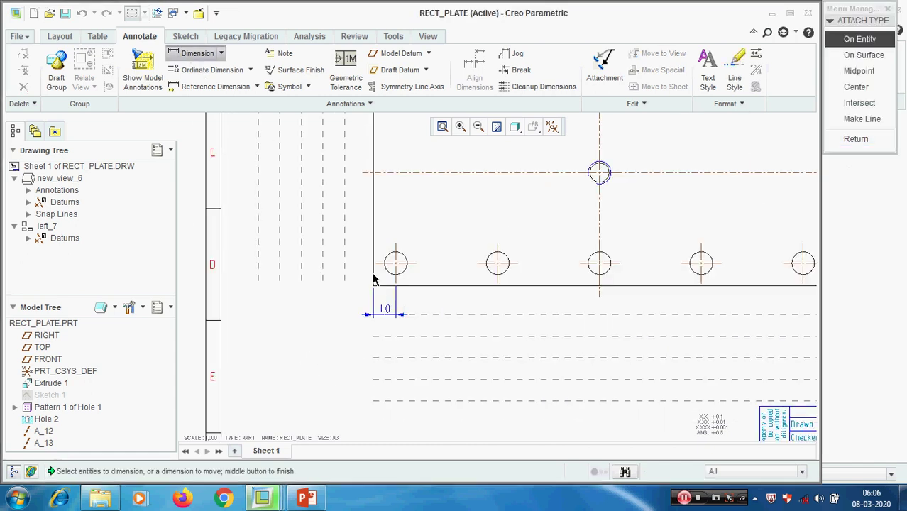
click(497, 278)
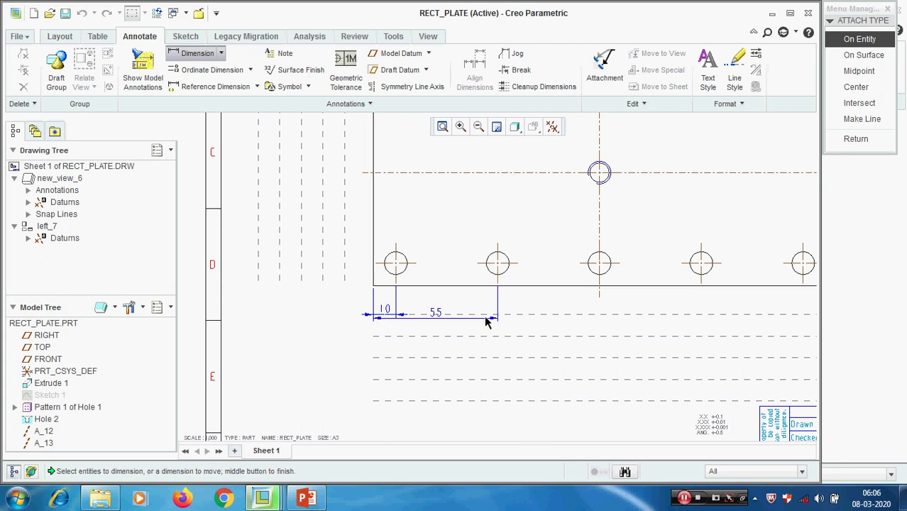
middle_click(436, 319)
drag(437, 321, 435, 330)
click(310, 383)
scroll(310, 383, down, 2)
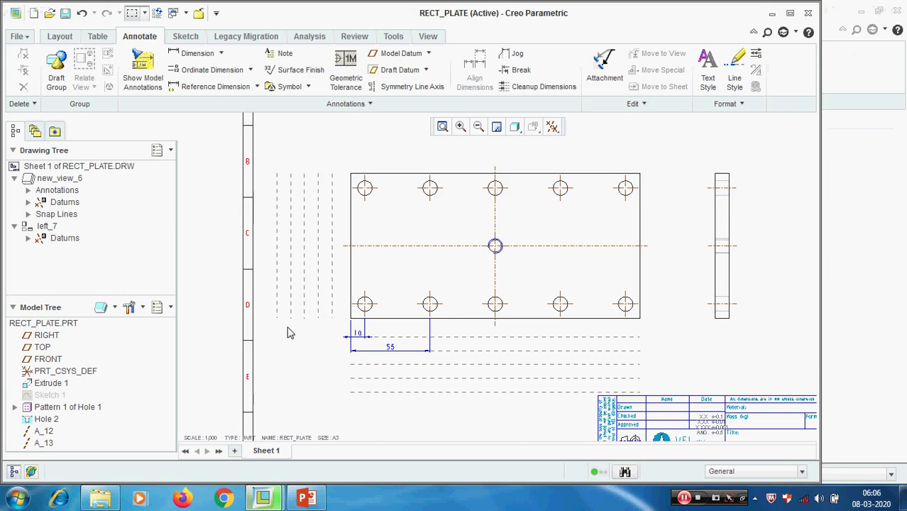
Add a 100 dimension from the left edge to the plate's vertical centre axis
click(191, 54)
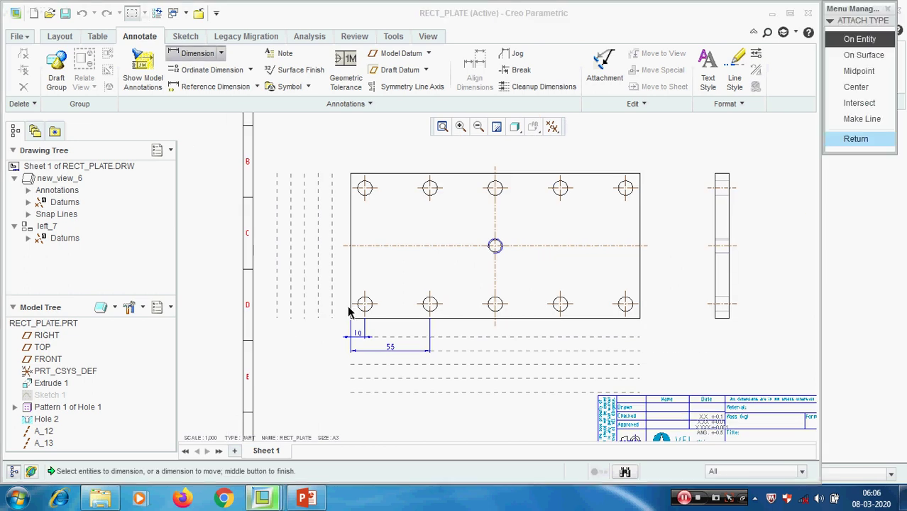
click(351, 313)
ctrl+click(495, 326)
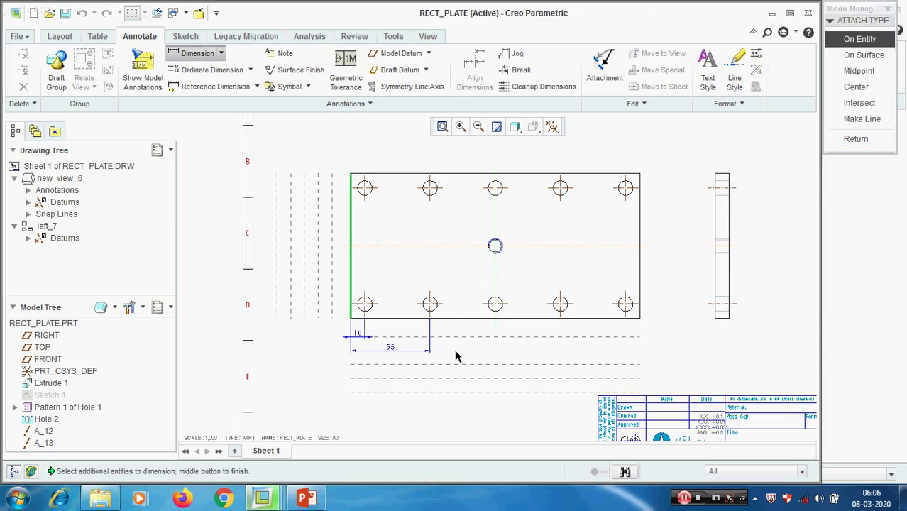
middle_click(481, 370)
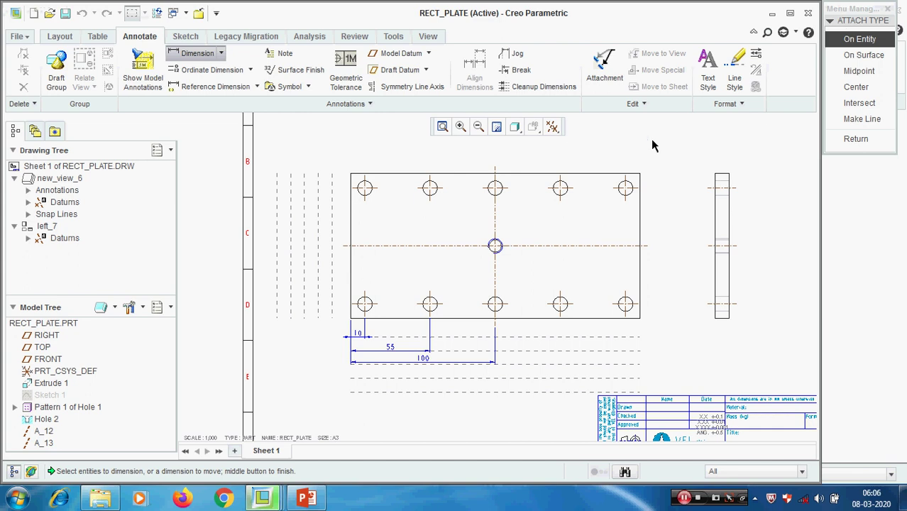
middle_click(684, 344)
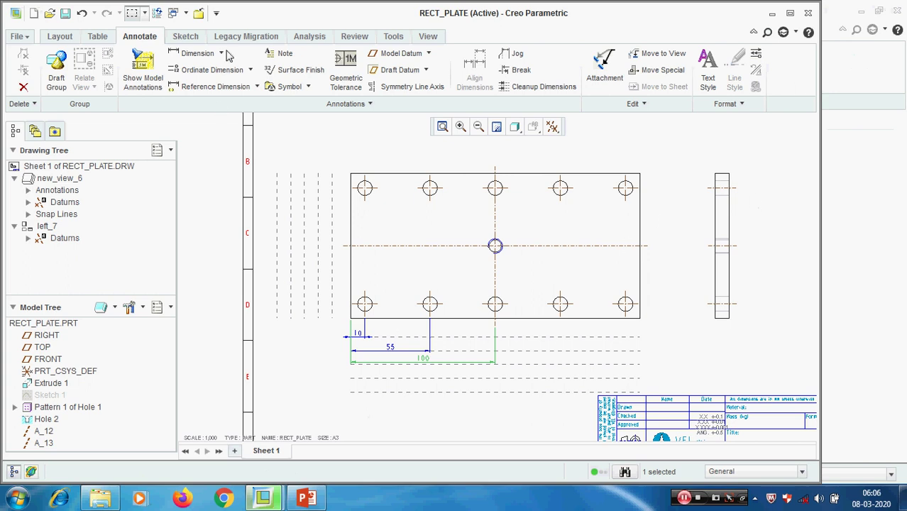
scroll(408, 358, up, 4)
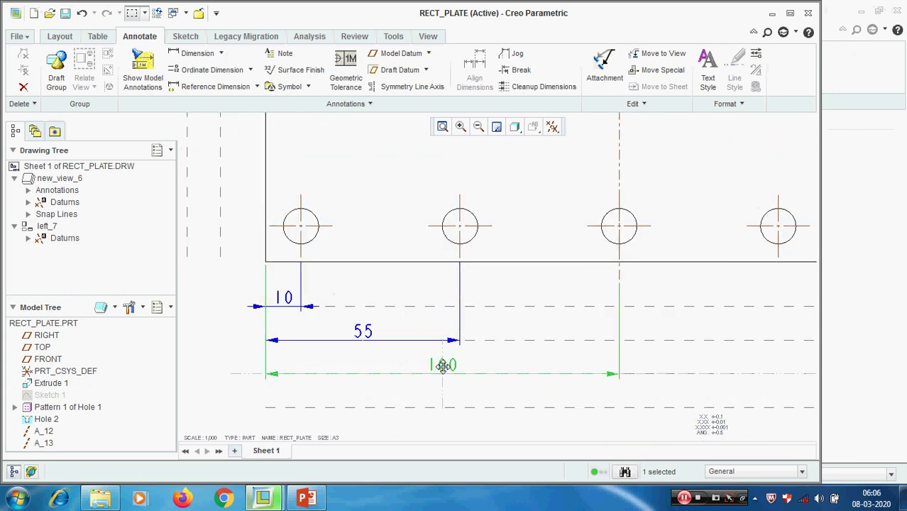
scroll(408, 366, up, 1)
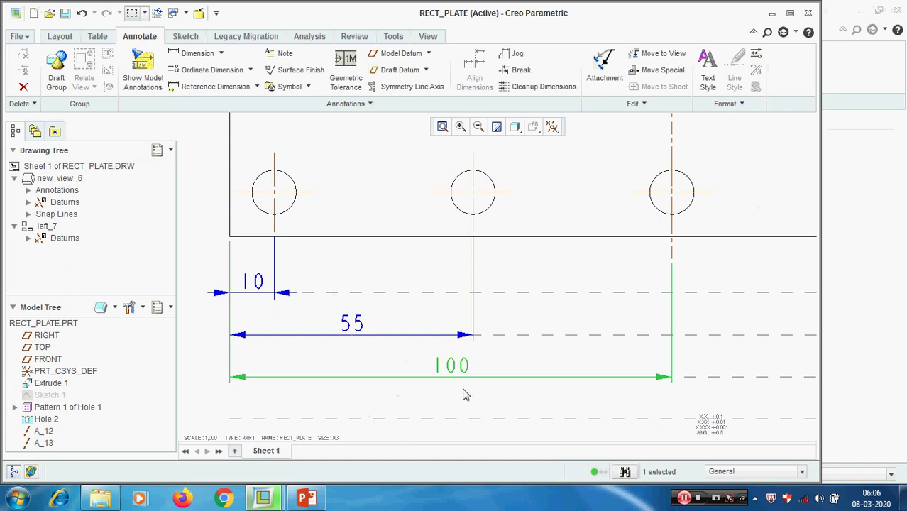
scroll(397, 326, down, 6)
click(309, 339)
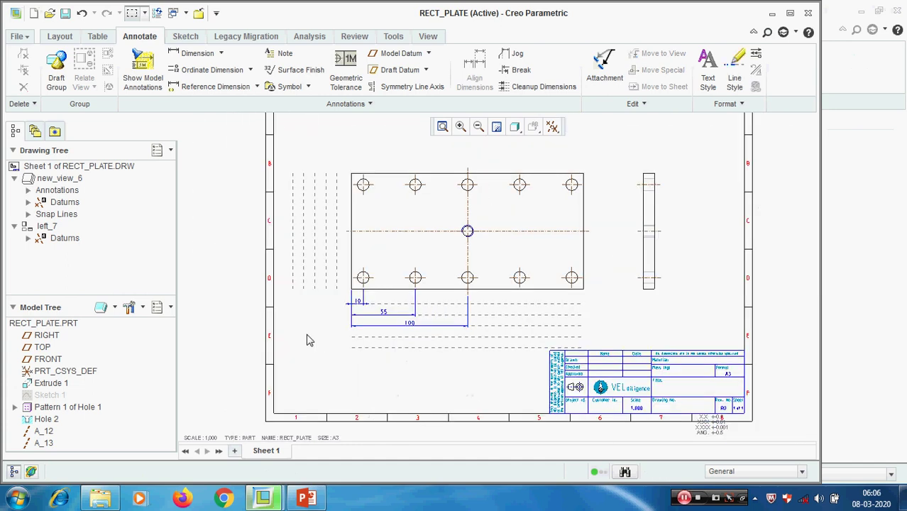
scroll(463, 365, up, 1)
middle_drag(463, 364, 415, 360)
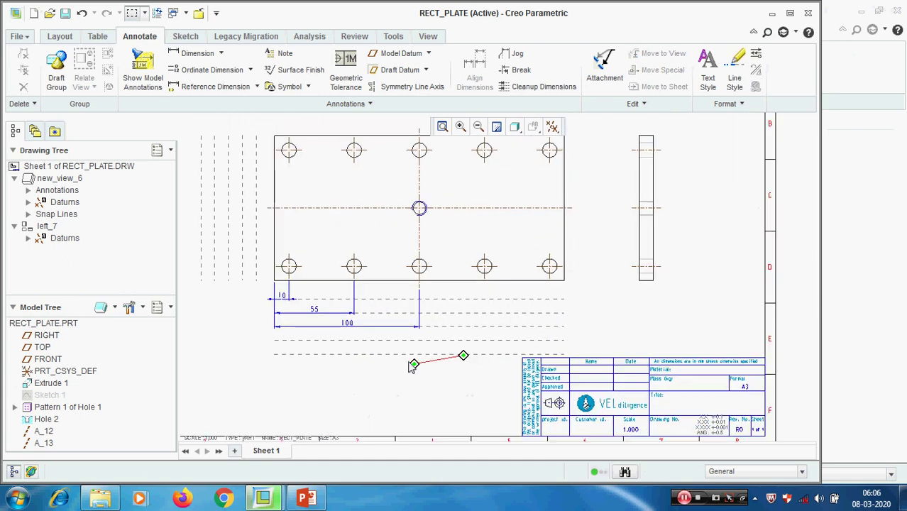
click(221, 53)
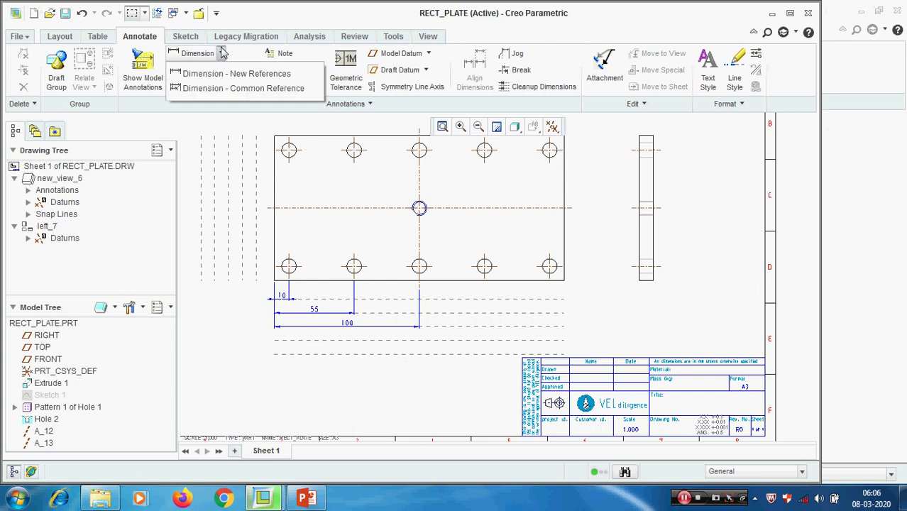
Create common-reference dimensions 145, 190 and 200 from the plate's left edge
click(222, 89)
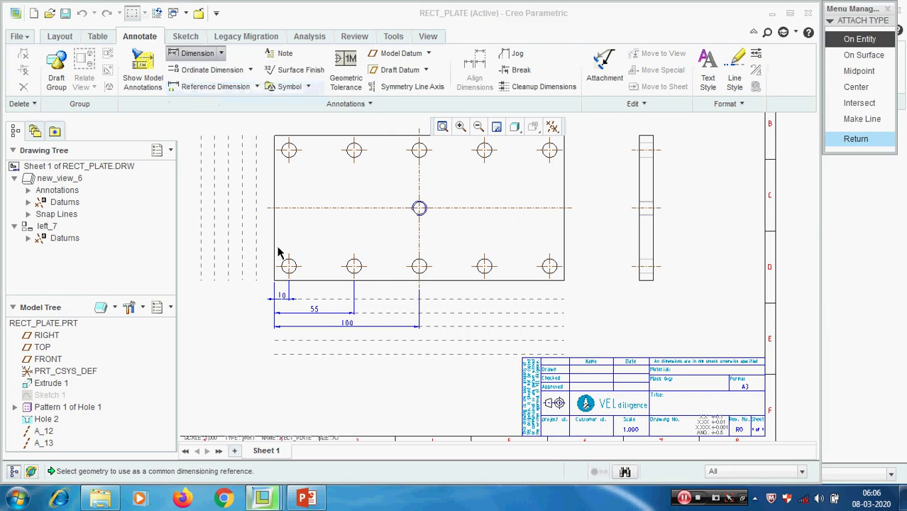
click(273, 198)
scroll(483, 283, up, 3)
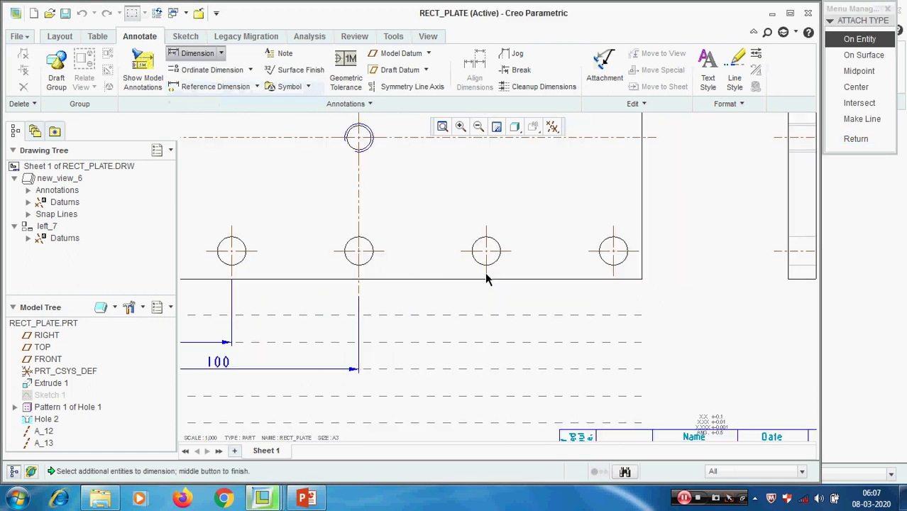
scroll(483, 277, down, 2)
click(483, 277)
middle_click(395, 353)
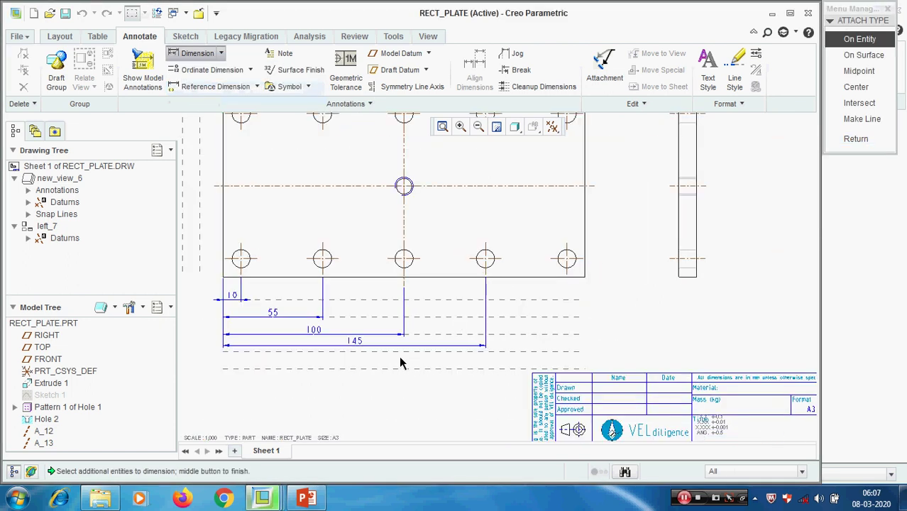
middle_click(474, 358)
click(585, 264)
middle_click(480, 387)
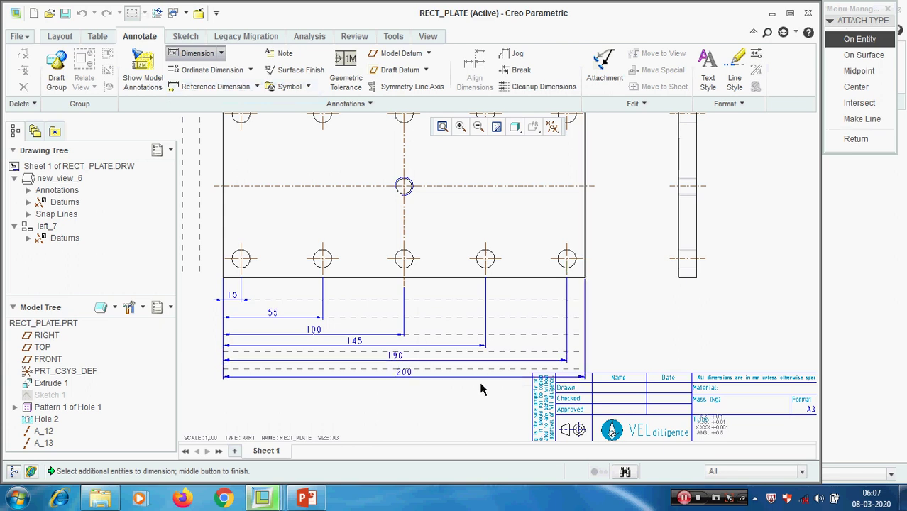
click(856, 138)
scroll(319, 423, up, 1)
click(318, 423)
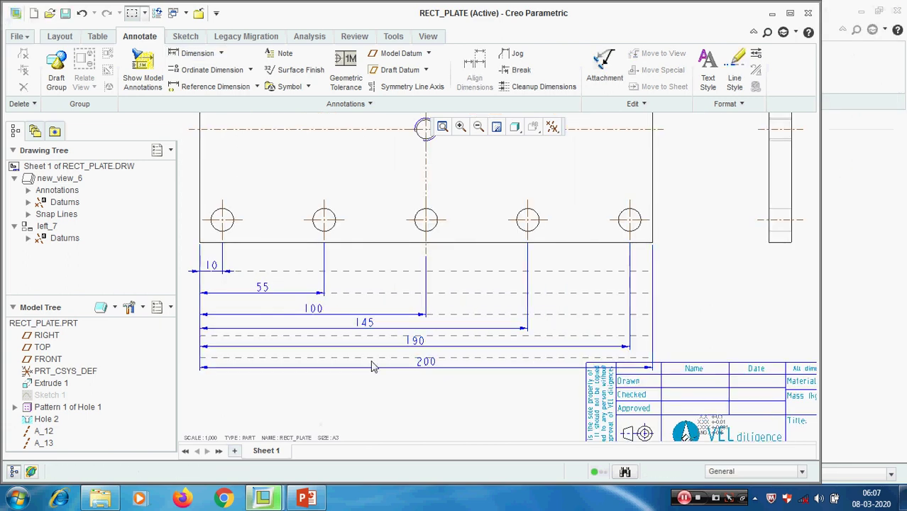
Move the 200, 190 and 145 dimensions lower so the stack is evenly spaced
click(423, 362)
drag(423, 361, 423, 381)
click(412, 339)
drag(411, 339, 411, 349)
click(357, 320)
drag(356, 320, 358, 329)
scroll(340, 316, down, 2)
click(362, 385)
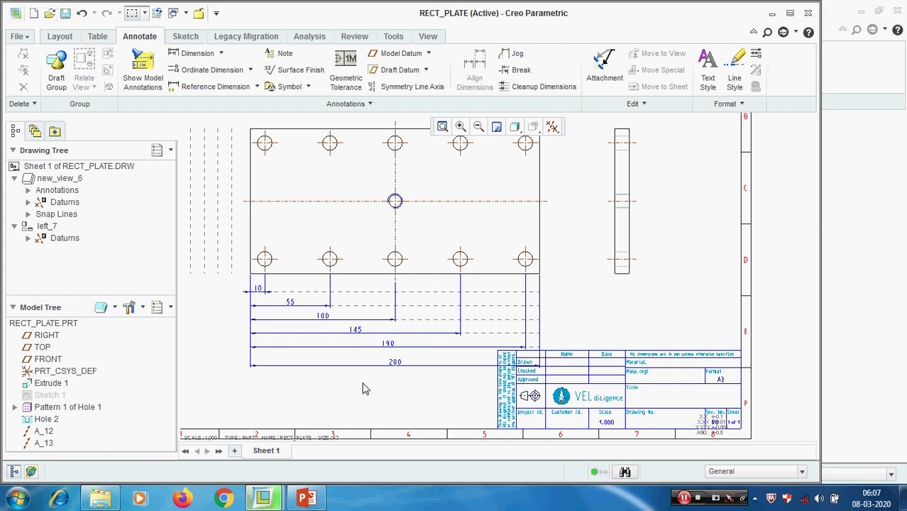
Delete the 55, 100, 145, 190 and 200 baseline dimensions
click(258, 289)
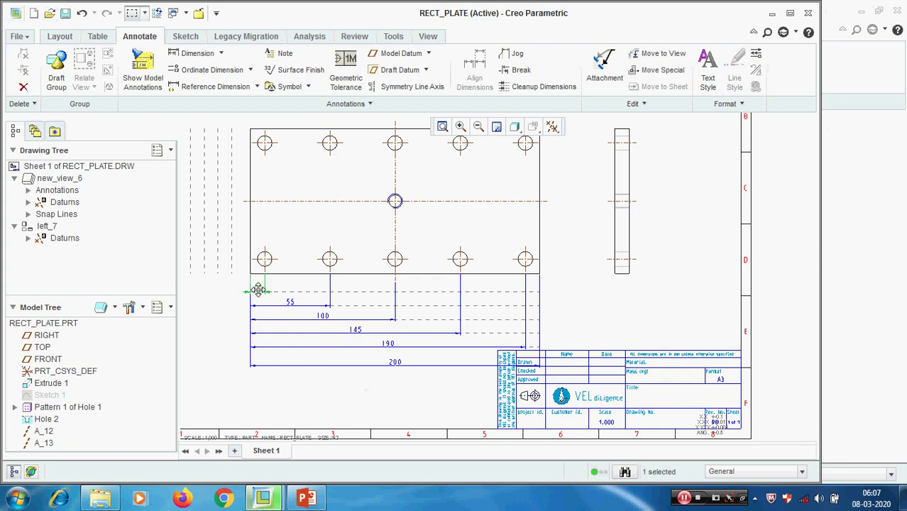
key(Delete)
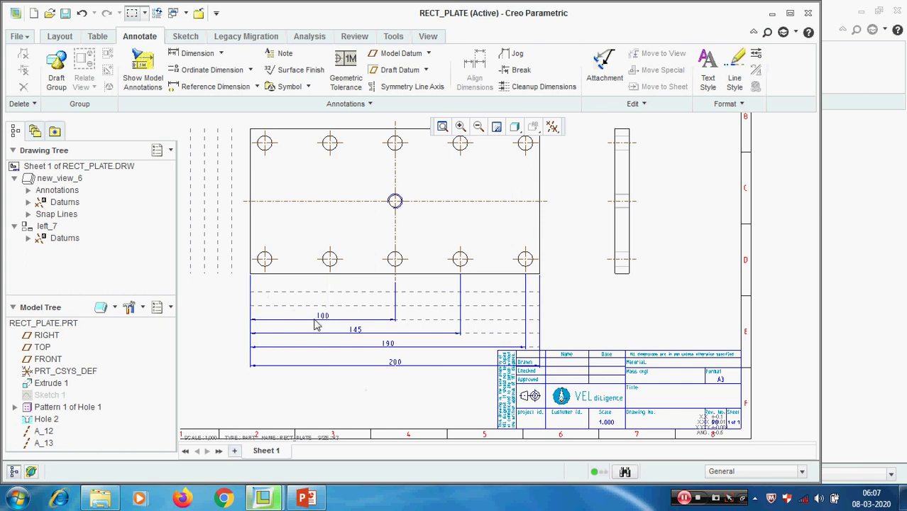
click(333, 323)
key(Delete)
click(356, 329)
key(Delete)
click(388, 347)
key(Delete)
click(396, 365)
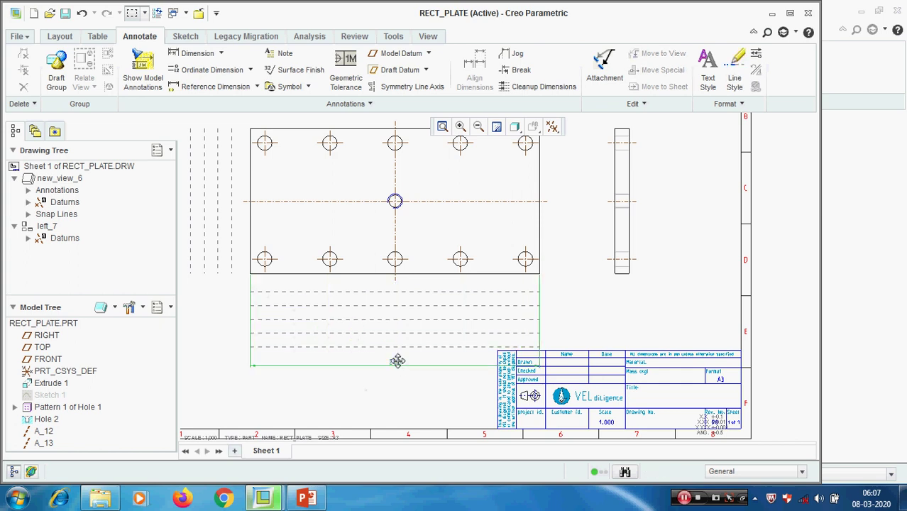
key(Delete)
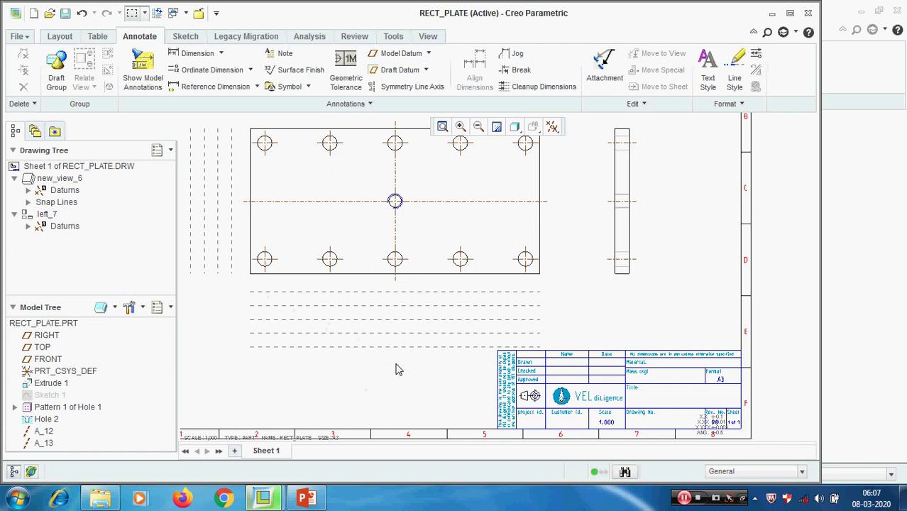
Delete the two lowest dashed lines below the plate
right_click(320, 347)
click(368, 386)
right_click(328, 337)
click(363, 374)
scroll(323, 389, down, 2)
scroll(210, 224, up, 4)
scroll(348, 354, down, 3)
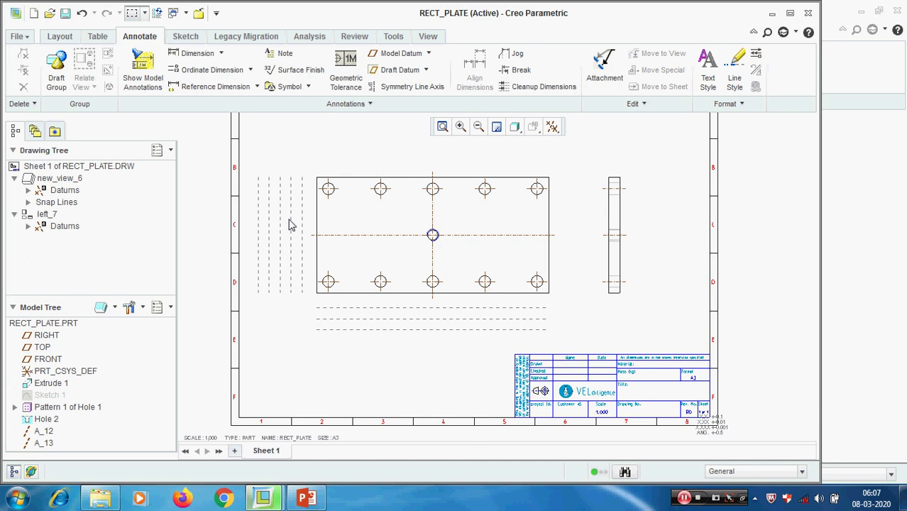
click(204, 71)
Create ordinate dimensions 0, 10, 55 and 100 from the left-edge baseline to the hole centres
scroll(376, 335, up, 3)
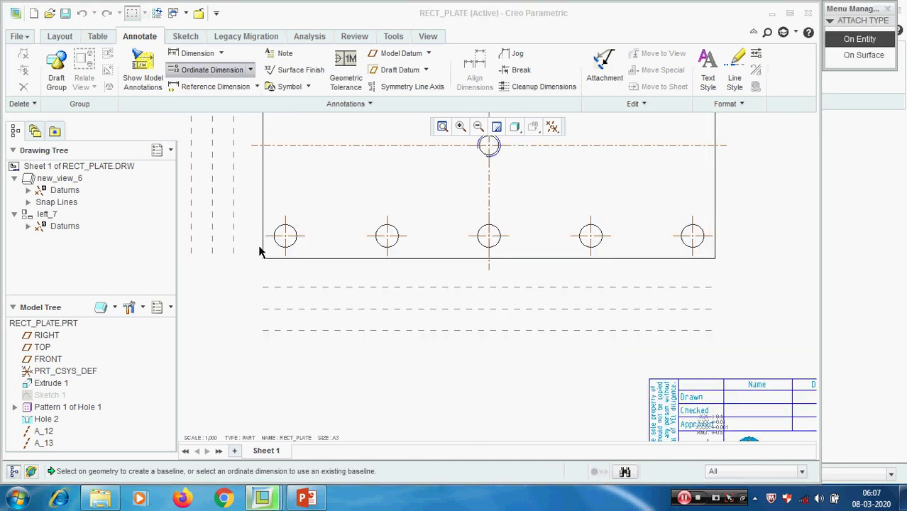
click(263, 252)
scroll(277, 254, up, 3)
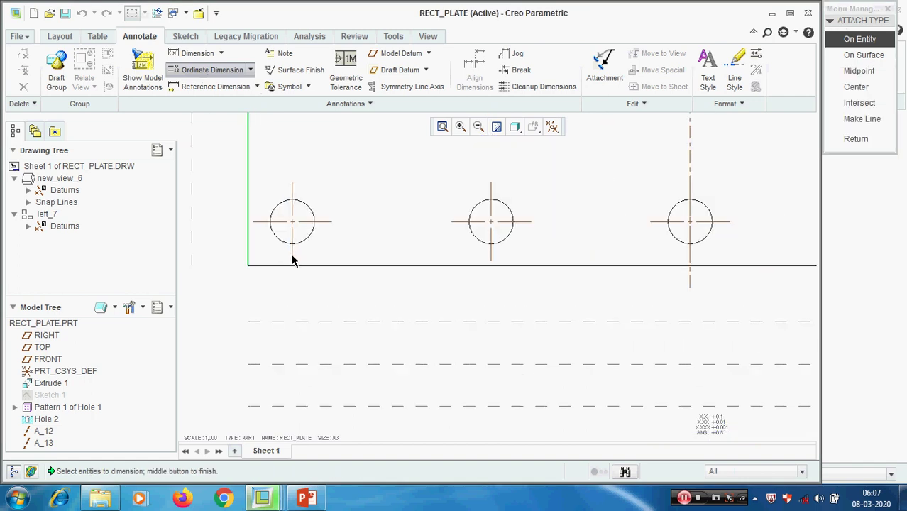
click(287, 268)
middle_click(271, 312)
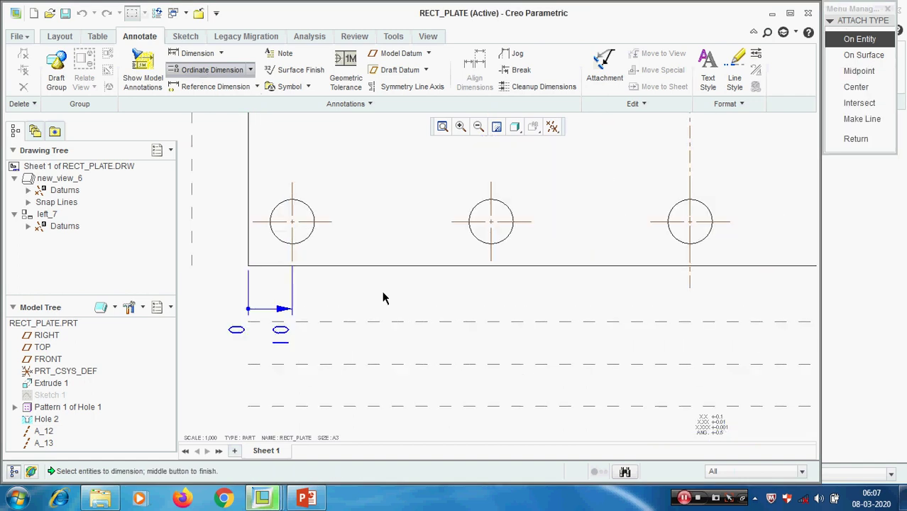
click(492, 255)
middle_click(458, 307)
click(692, 261)
middle_click(638, 308)
click(857, 140)
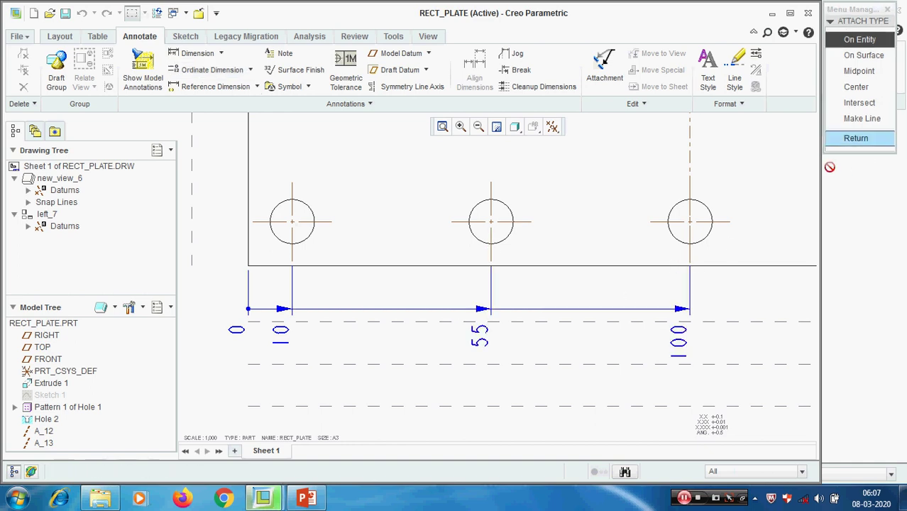
Move the ordinate dimensions slightly lower below the plate
drag(360, 310, 361, 322)
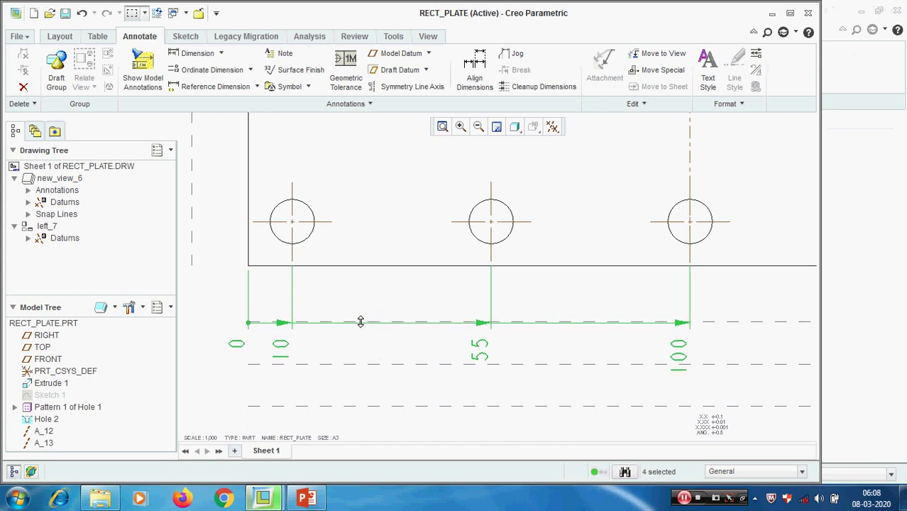
click(414, 300)
scroll(420, 290, down, 2)
scroll(418, 325, up, 1)
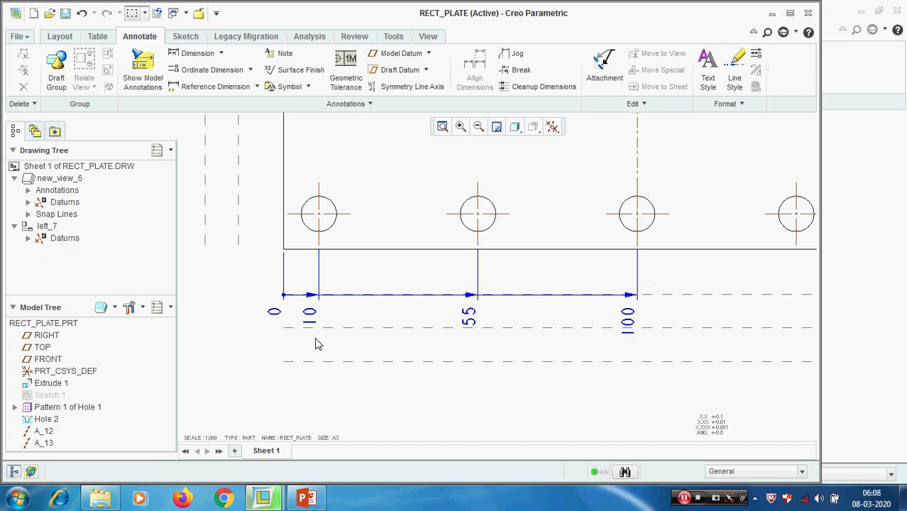
click(274, 312)
Switch the 0 ordinate dimension's ordinate style from ISO to ANSI
right_click(273, 310)
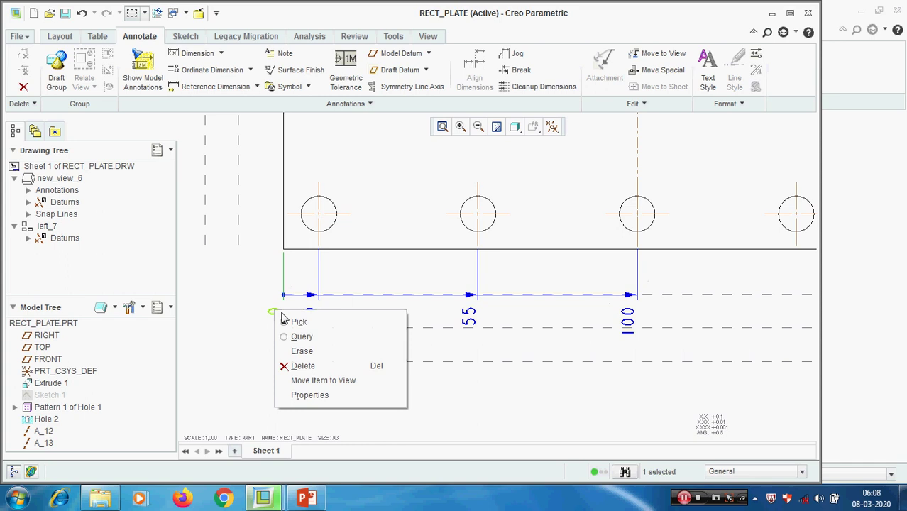
click(321, 396)
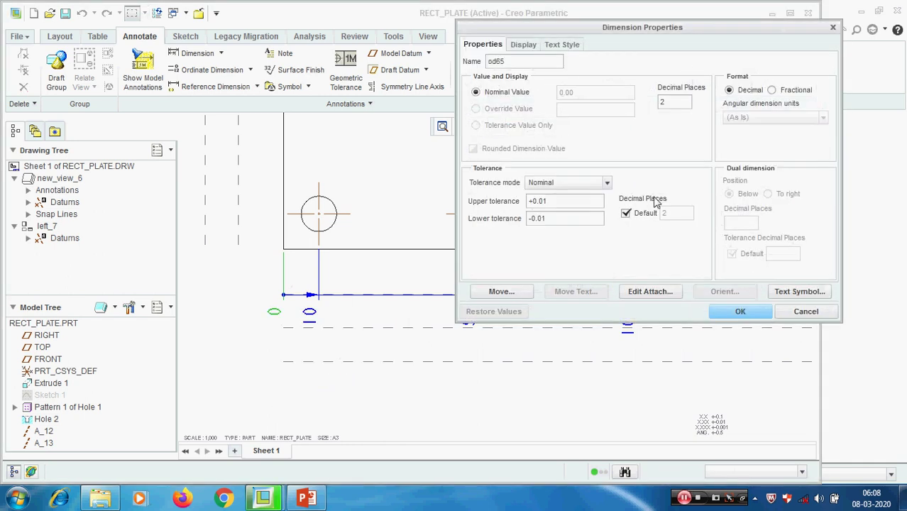
click(529, 47)
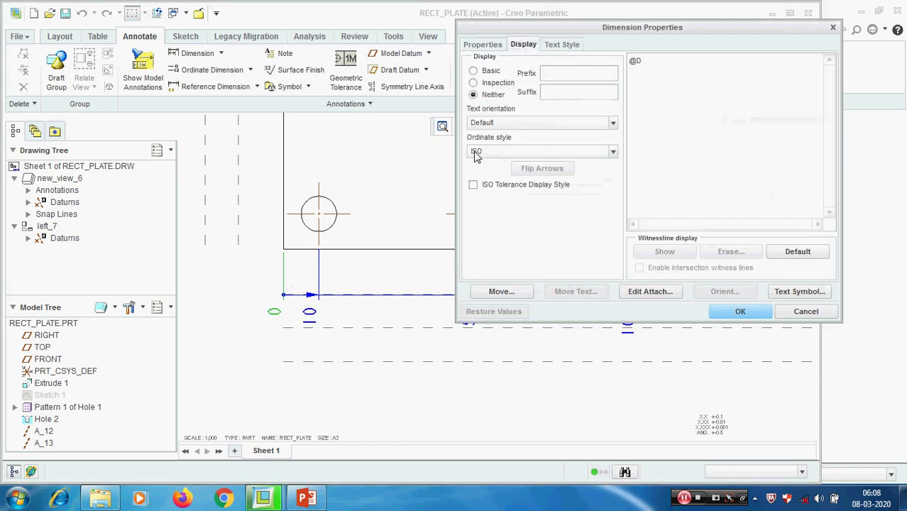
click(613, 151)
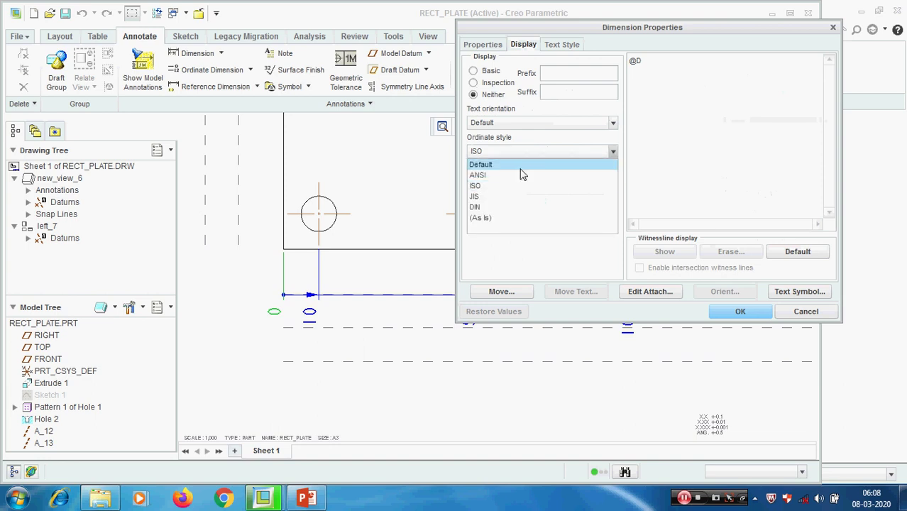
click(485, 175)
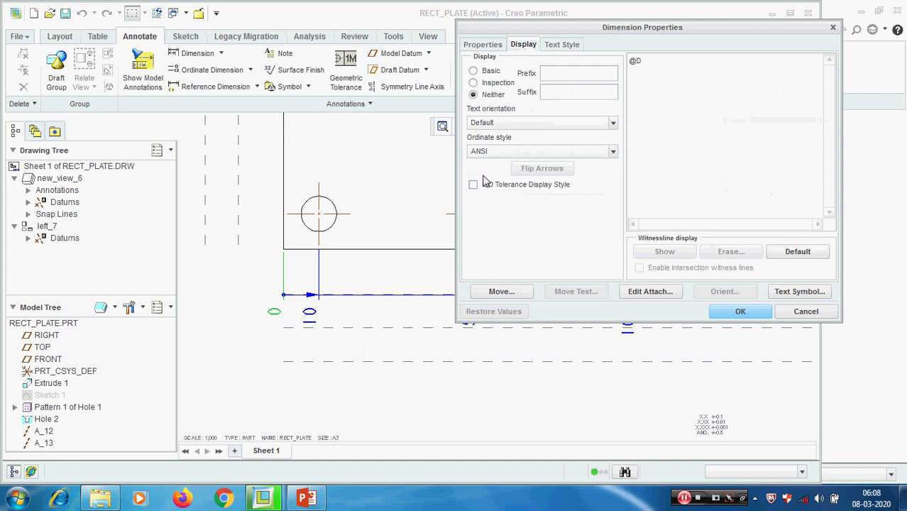
click(740, 312)
scroll(454, 348, up, 2)
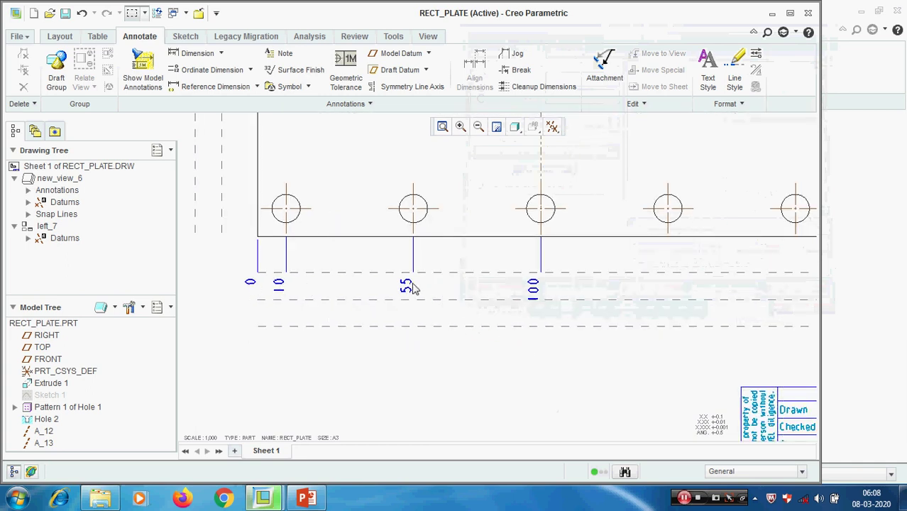
Revert the 0 ordinate dimension's ordinate style back to ISO
right_click(248, 284)
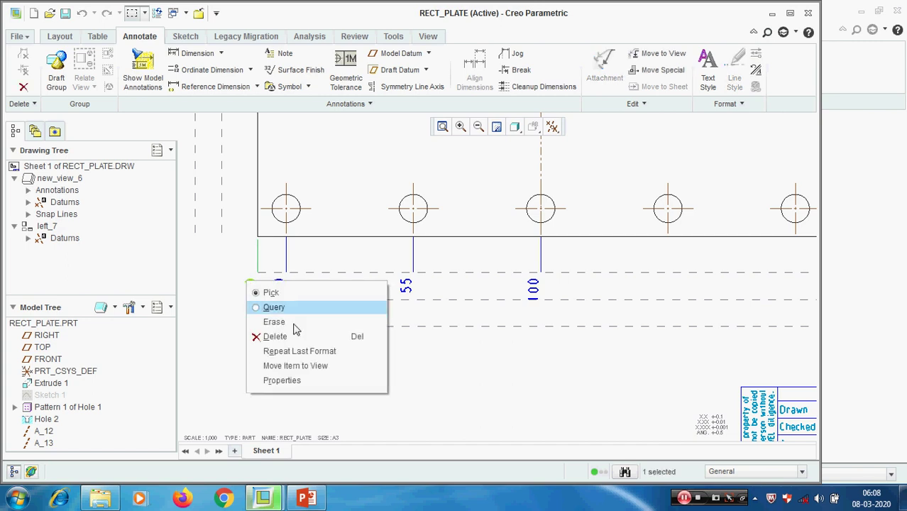
click(288, 379)
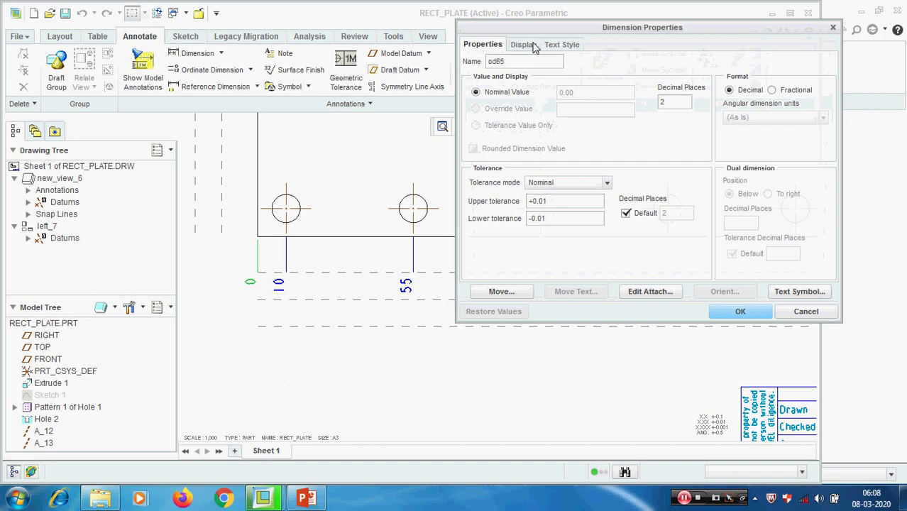
click(532, 45)
click(612, 152)
click(489, 183)
click(740, 311)
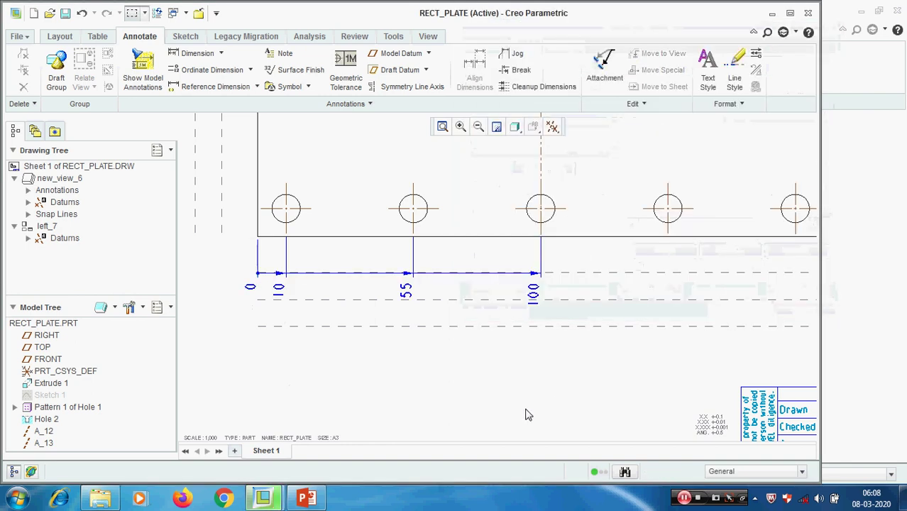
Inspect the 55 ordinate dimension's display properties without changing anything
click(407, 291)
right_click(407, 289)
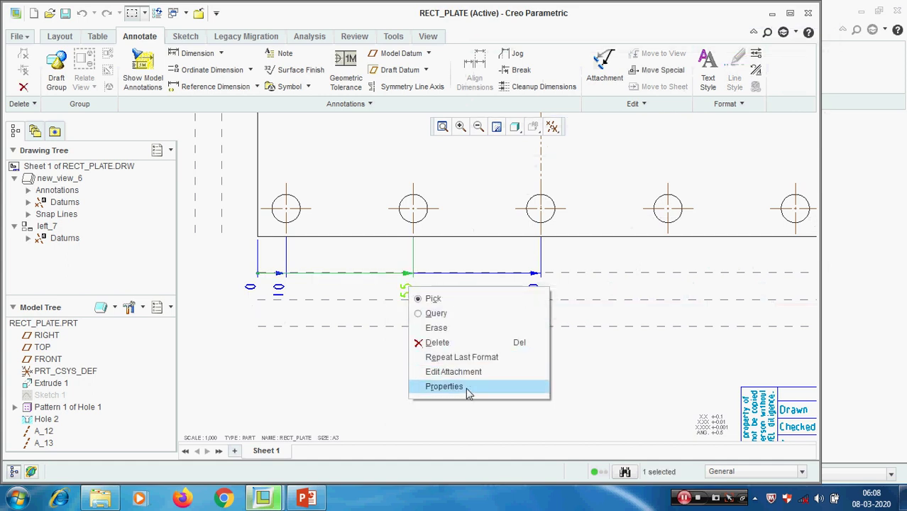
click(445, 386)
click(524, 45)
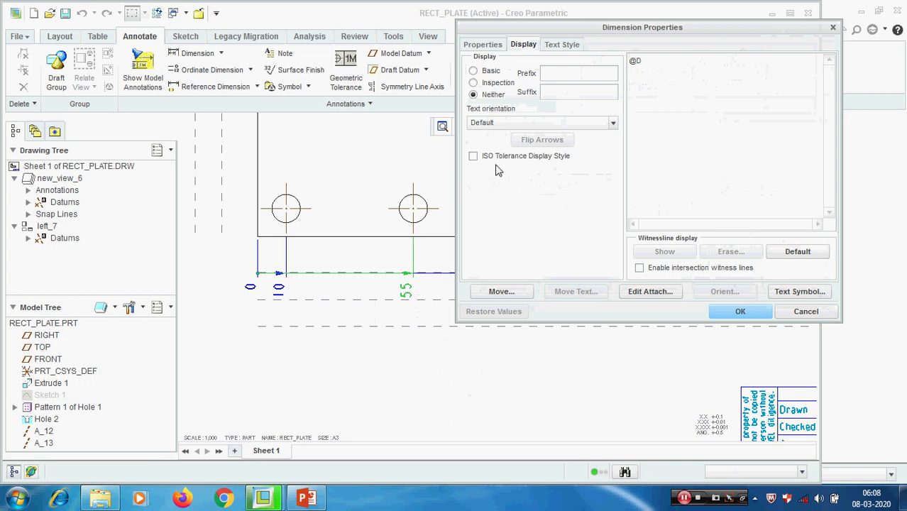
click(813, 310)
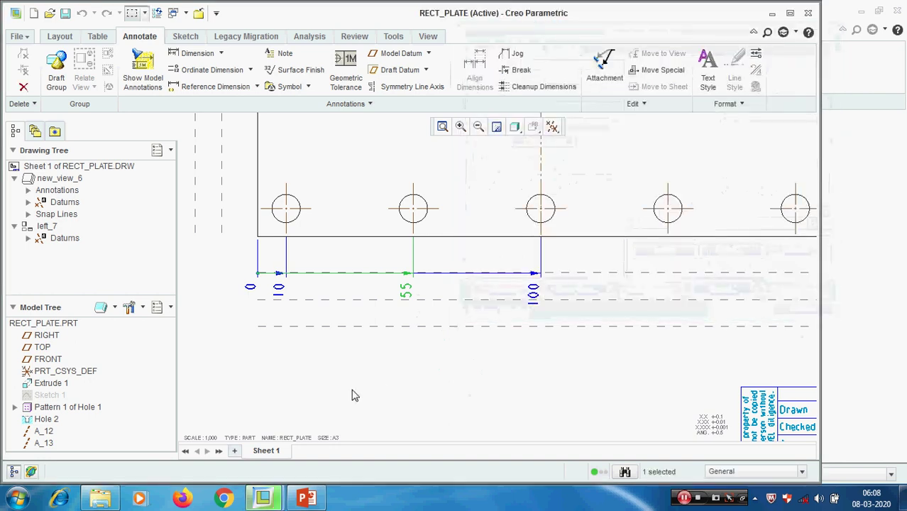
scroll(254, 319, up, 2)
Set the 0 ordinate dimension to ANSI style again and centre the plate above the title block
click(252, 266)
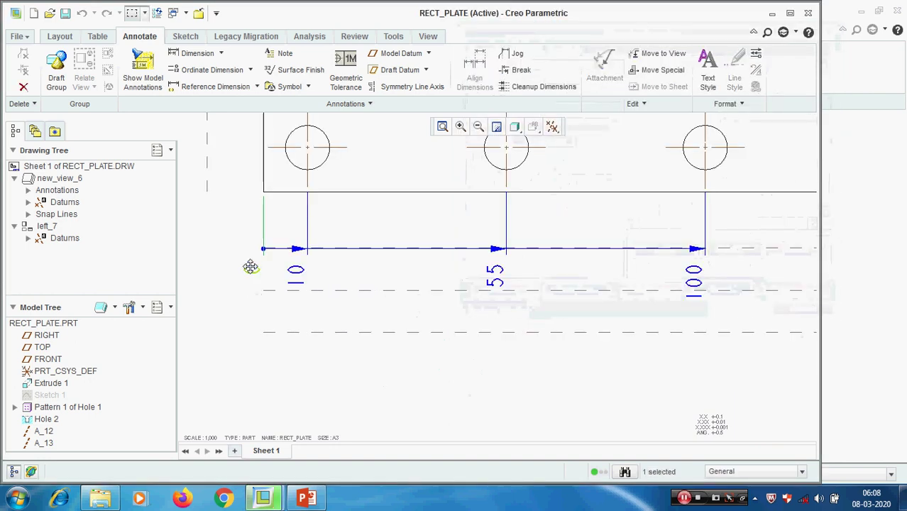
right_click(250, 270)
click(298, 352)
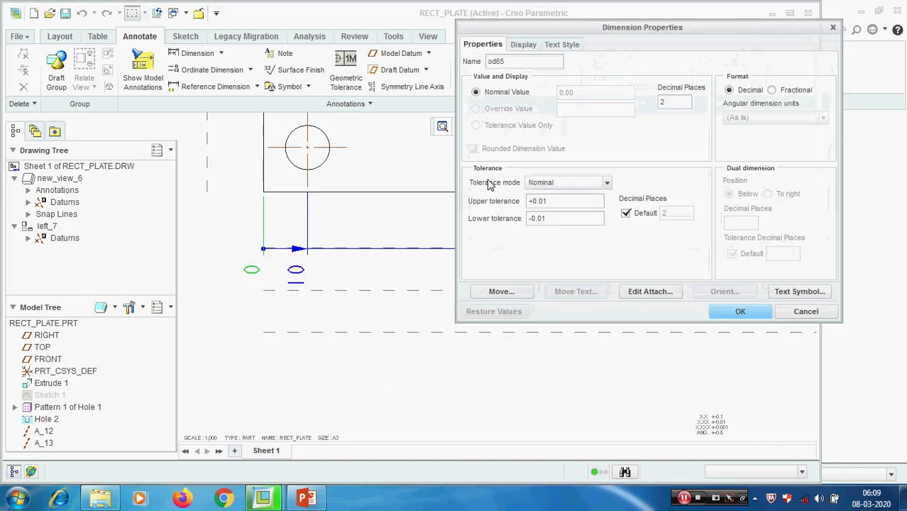
click(523, 44)
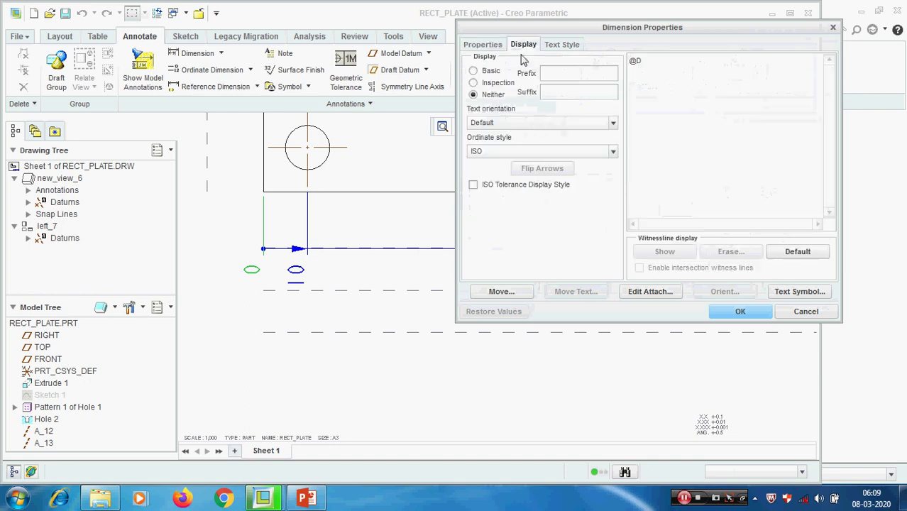
click(613, 152)
click(508, 175)
click(740, 311)
scroll(490, 401, up, 1)
scroll(511, 397, up, 2)
mouse_move(538, 396)
middle_down()
mouse_move(472, 365)
mouse_move(459, 375)
middle_up()
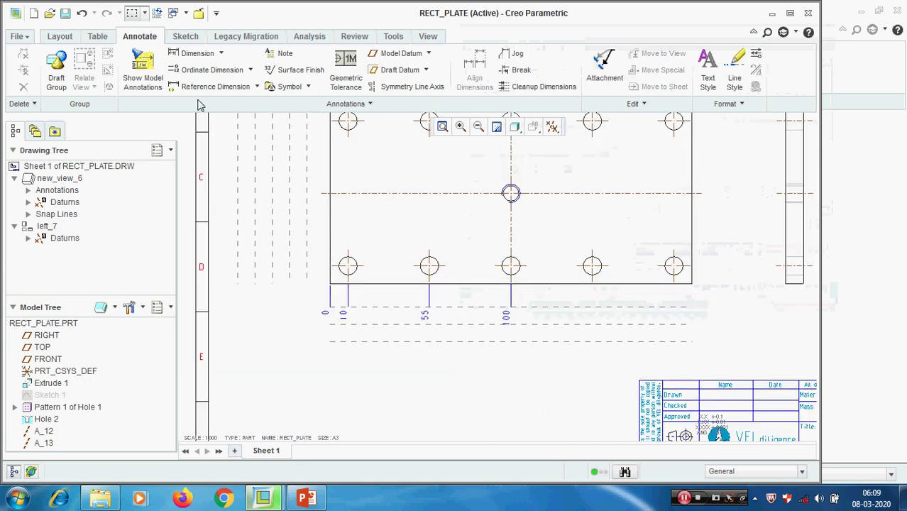
click(221, 54)
Add a vertical 100 height dimension between the plate's bottom and top edges, left of the plate
click(217, 73)
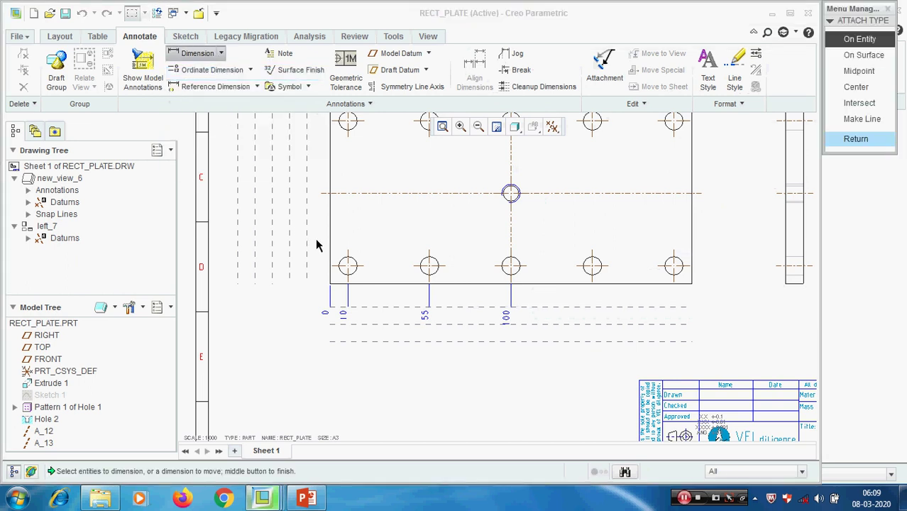
click(377, 283)
middle_drag(425, 358, 455, 443)
click(397, 188)
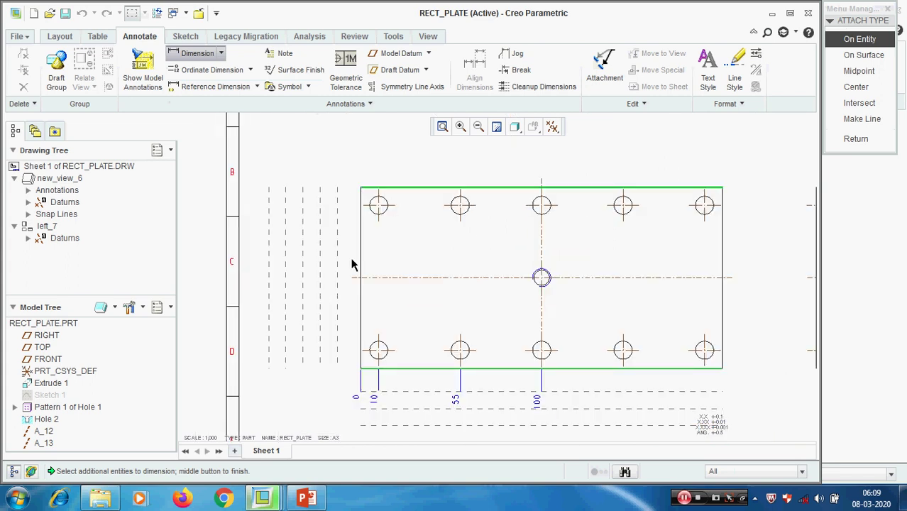
middle_click(320, 283)
middle_click(458, 287)
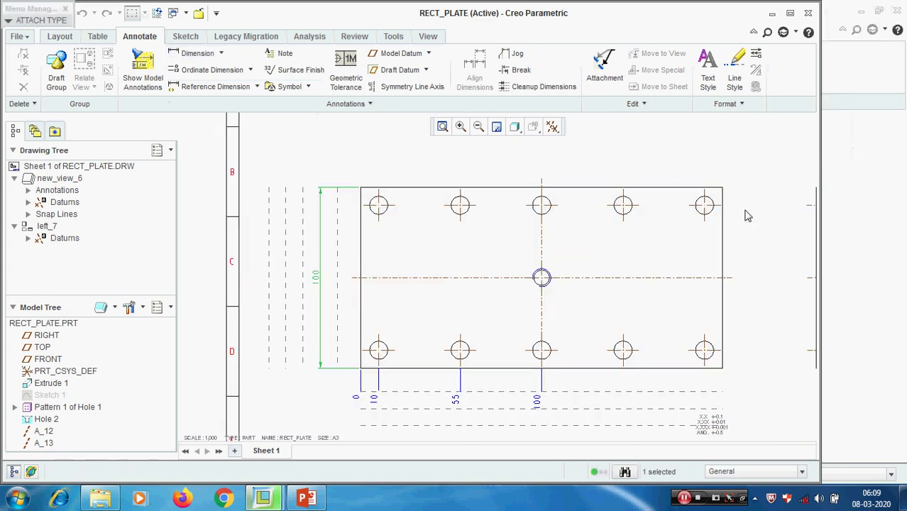
click(334, 308)
Open the 100 dimension's properties and move the dialog aside
scroll(332, 300, up, 3)
mouse_move(332, 300)
middle_down()
mouse_move(391, 257)
mouse_move(357, 288)
middle_up()
scroll(356, 288, down, 1)
scroll(305, 314, down, 2)
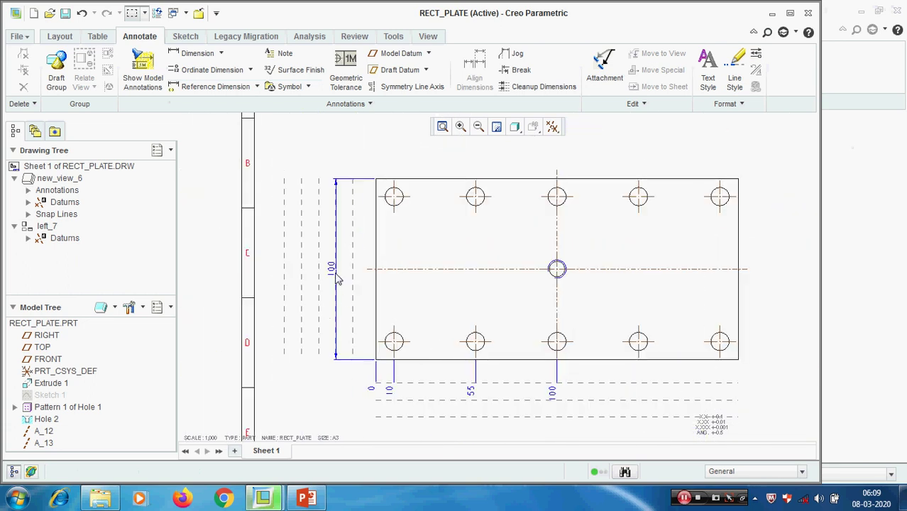
double_click(334, 272)
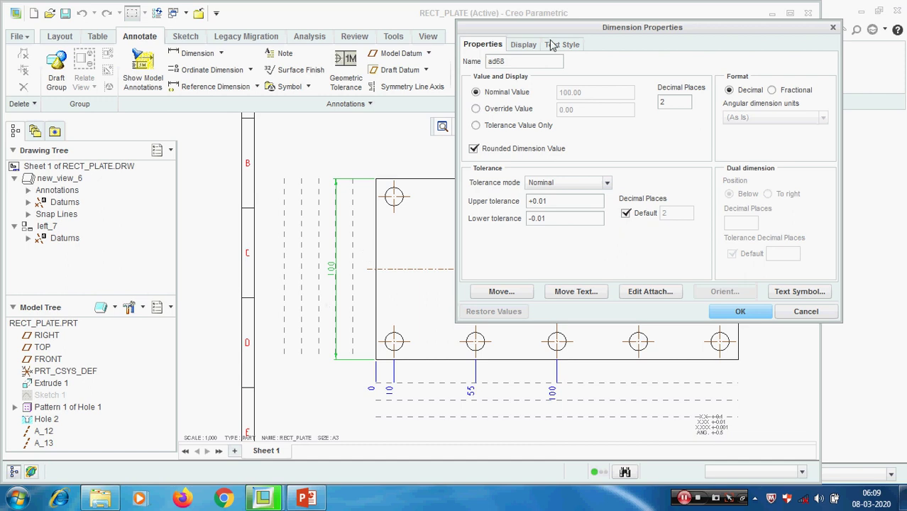
drag(637, 30, 673, 13)
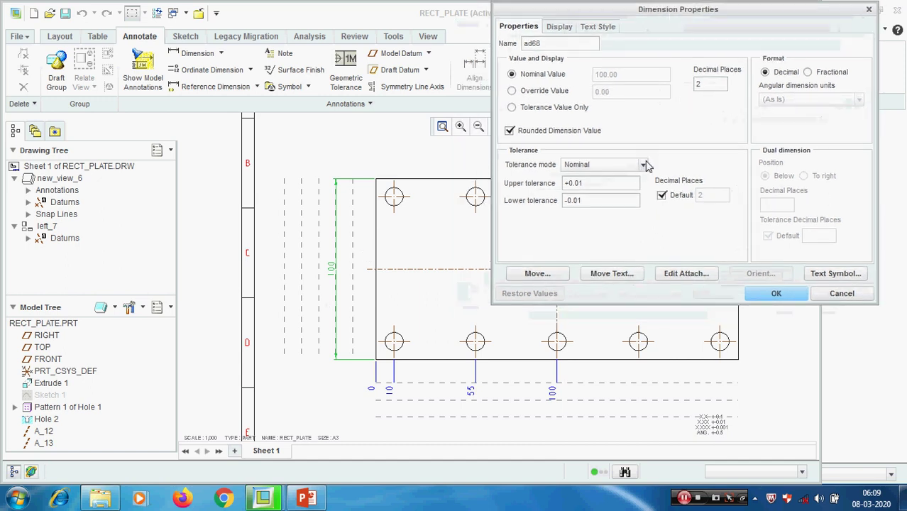
click(644, 165)
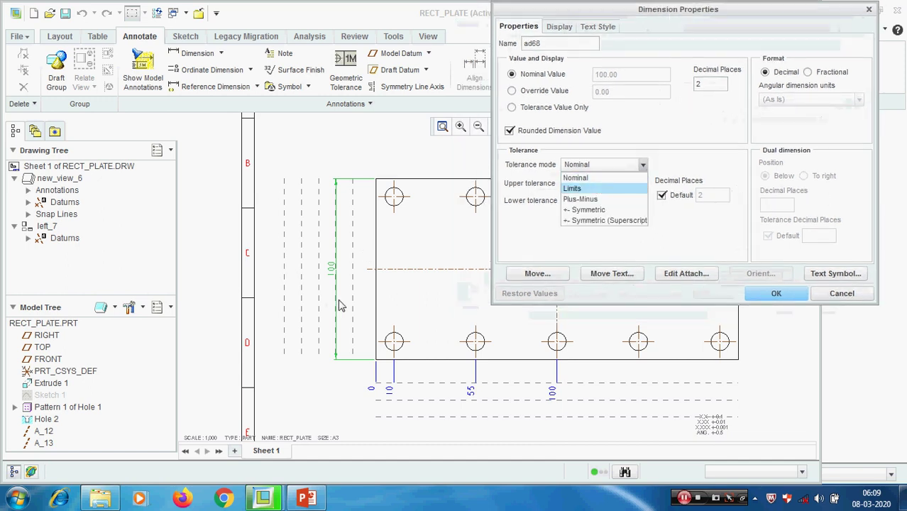
click(574, 189)
scroll(326, 274, down, 2)
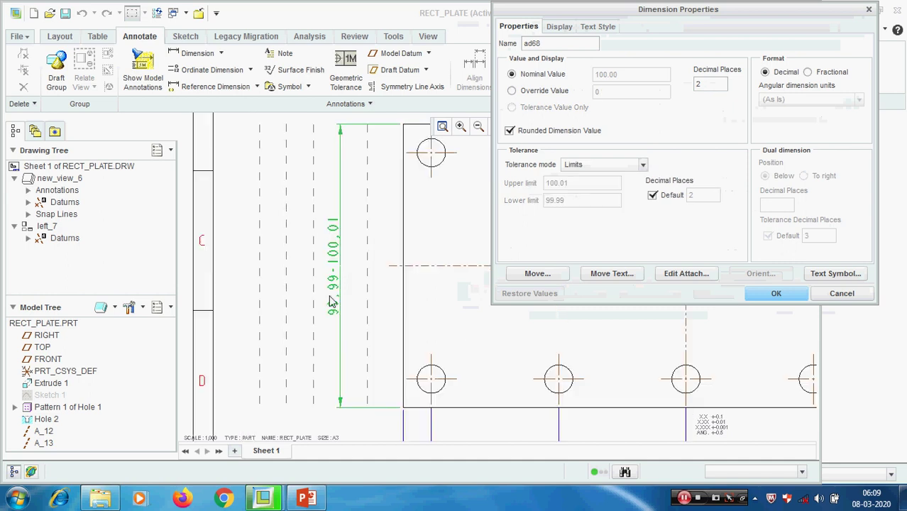
click(644, 164)
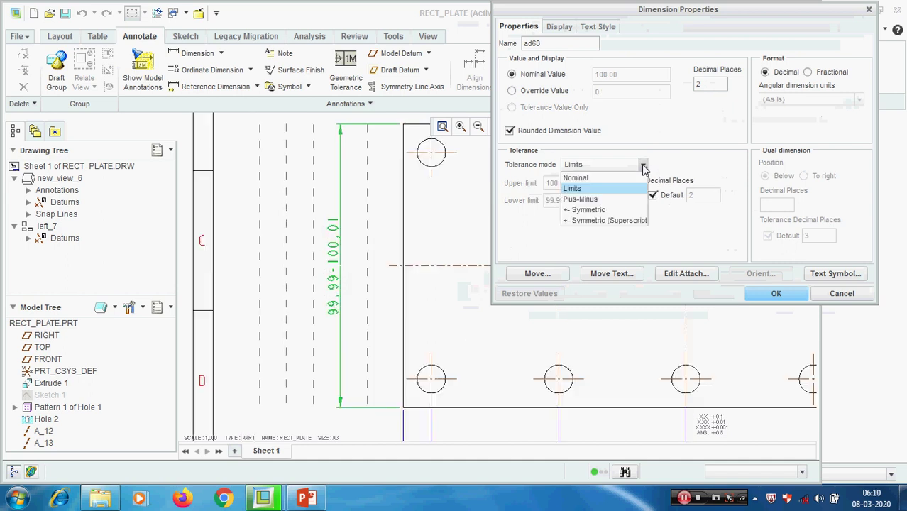
click(552, 221)
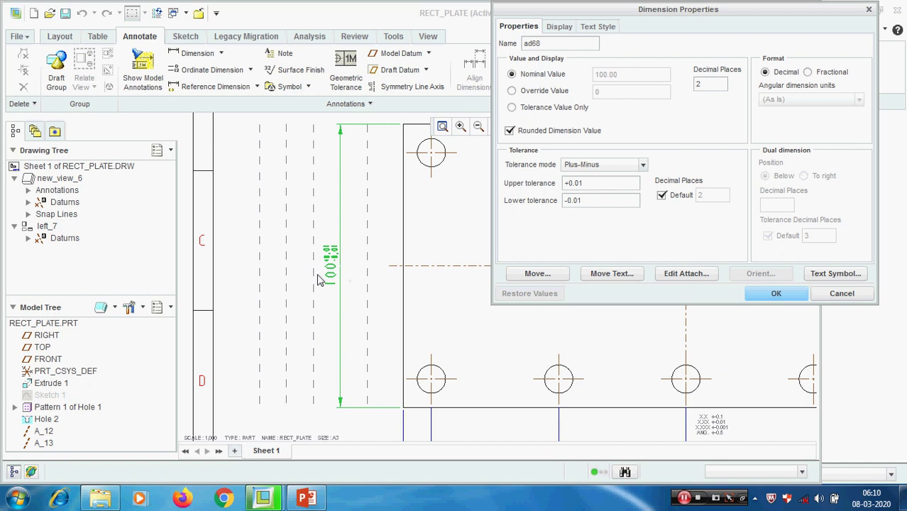
scroll(336, 272, down, 2)
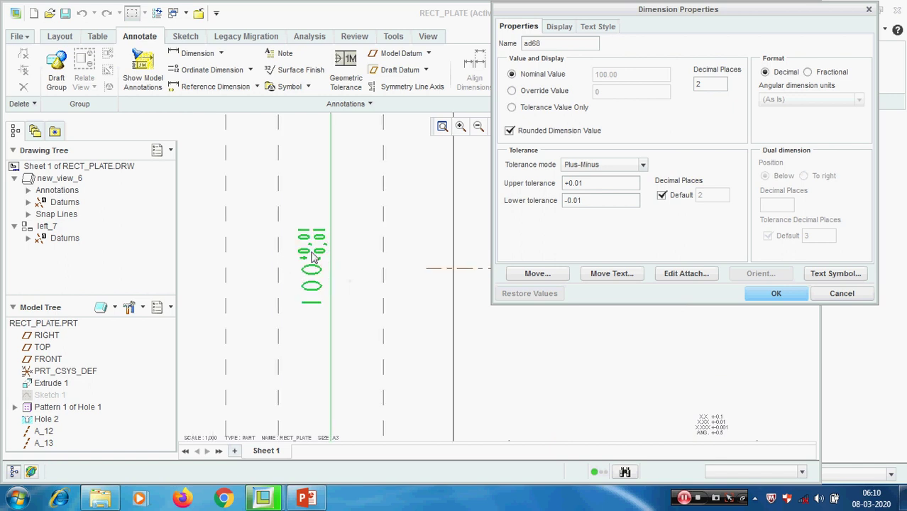
click(642, 165)
click(603, 209)
click(643, 165)
click(602, 223)
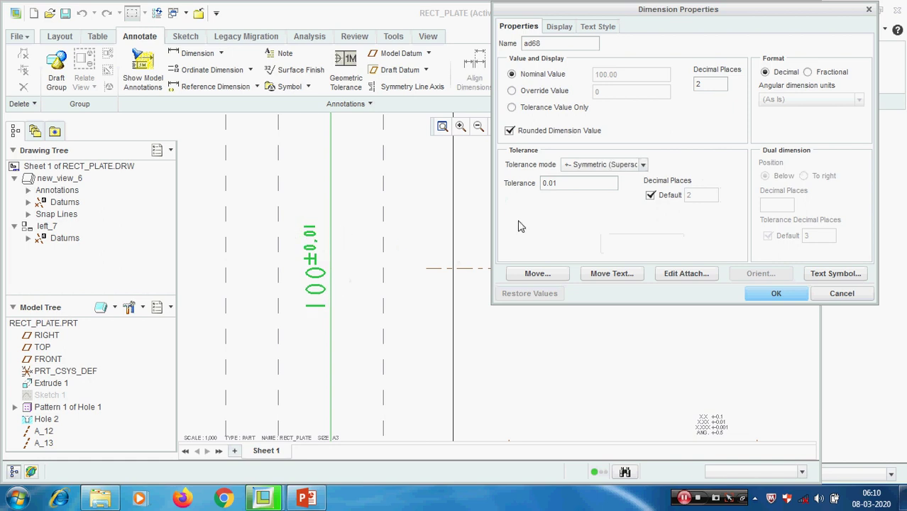
click(644, 166)
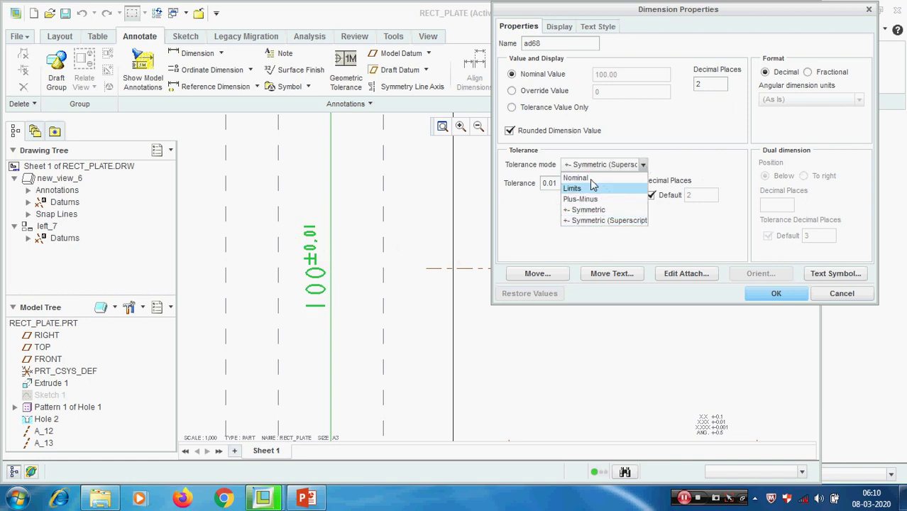
click(589, 178)
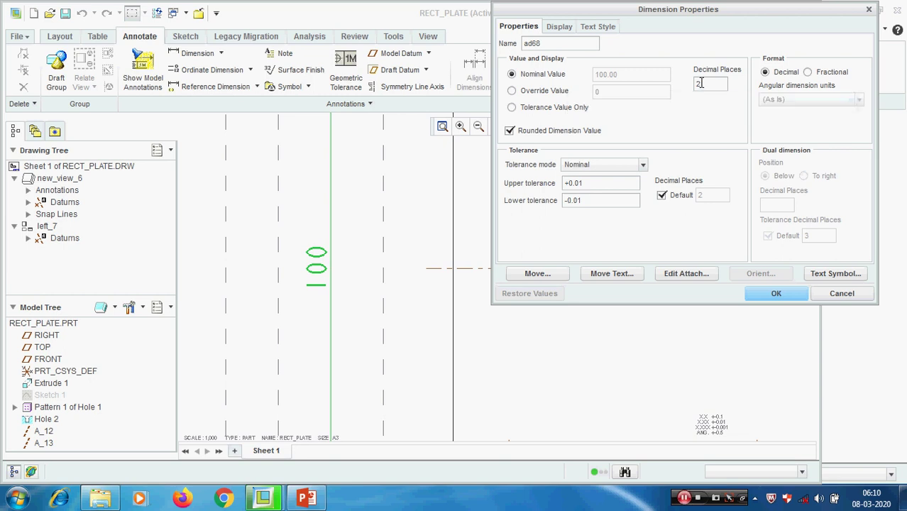
Set the 100 height dimension to 3 decimal places
double_click(701, 83)
text(3)
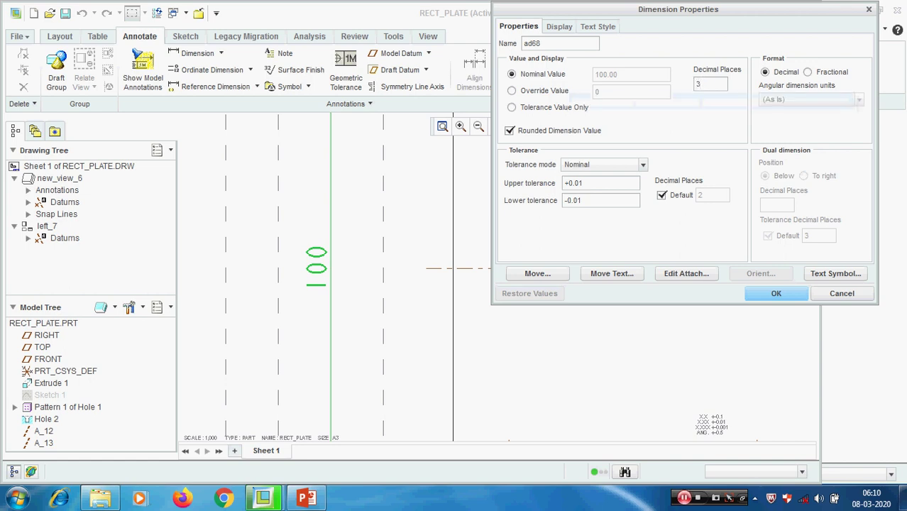
click(776, 294)
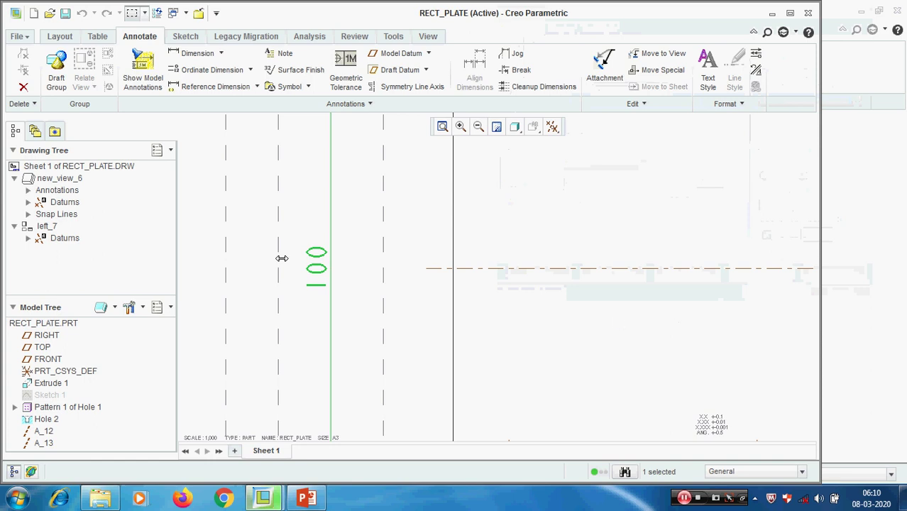
double_click(318, 269)
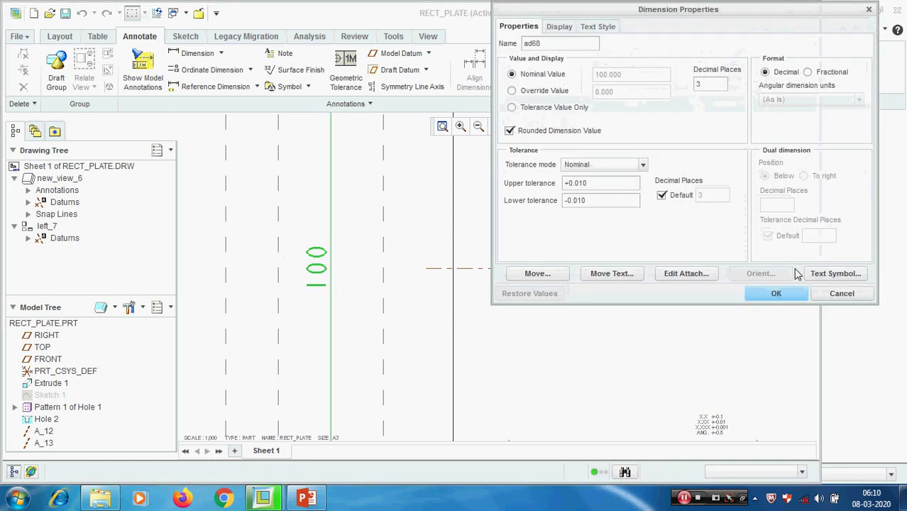
click(852, 296)
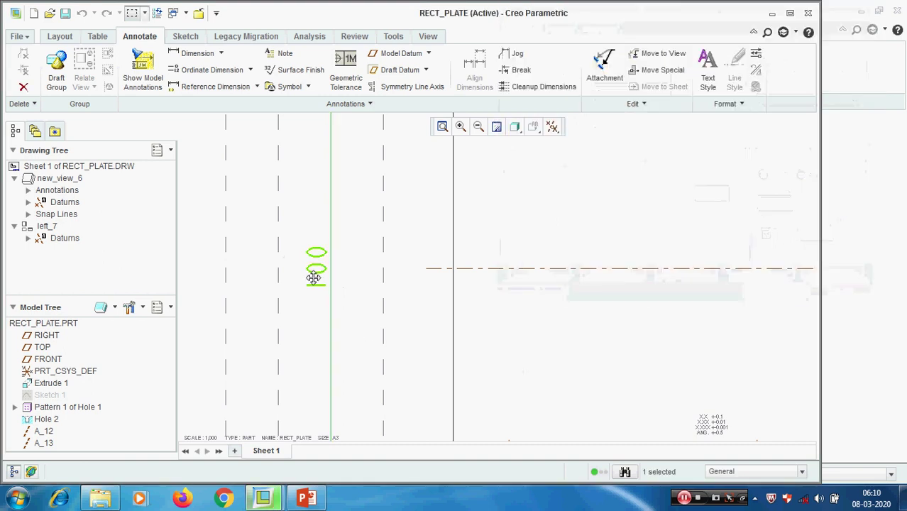
click(366, 339)
click(311, 280)
click(384, 302)
Try a 98 override value on the 100 dimension, then revert to its nominal value
double_click(313, 268)
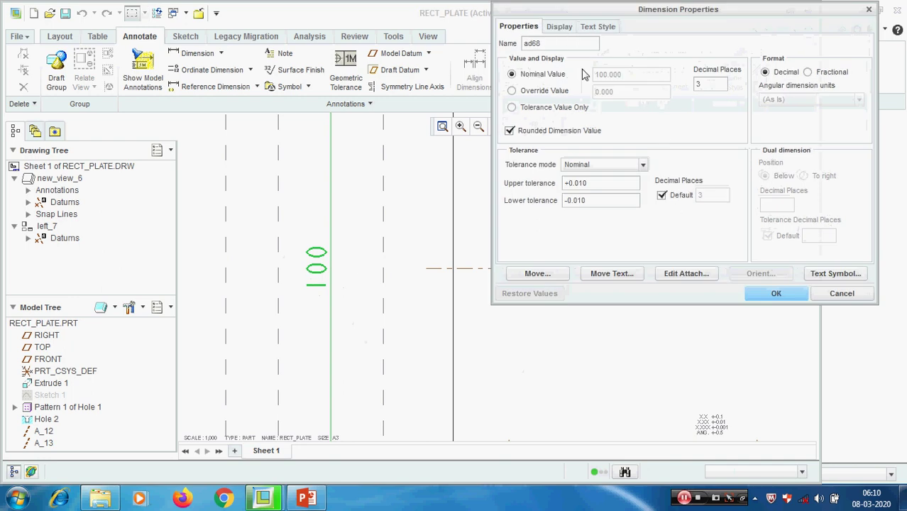
click(536, 96)
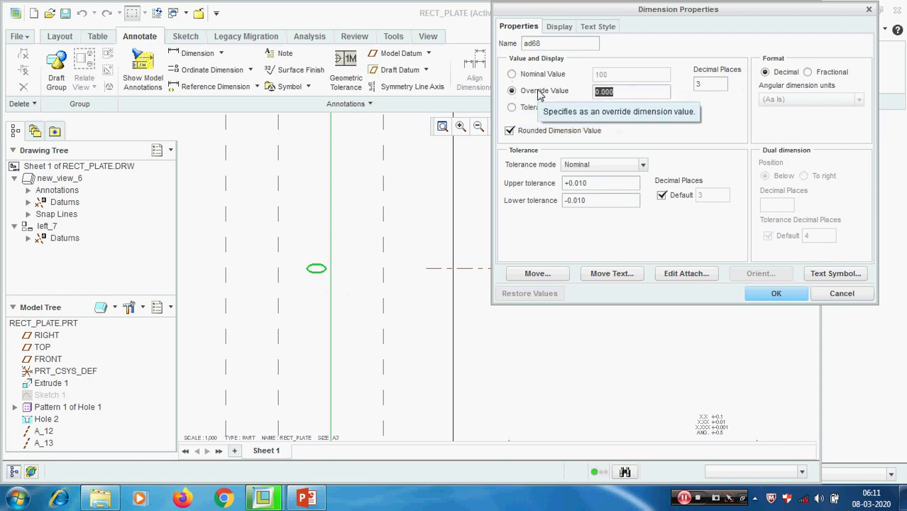
text(98)
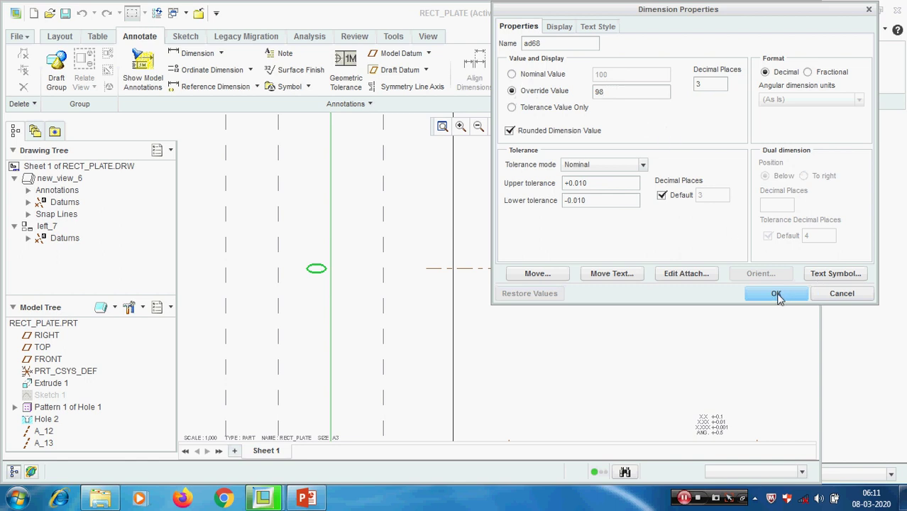
click(570, 376)
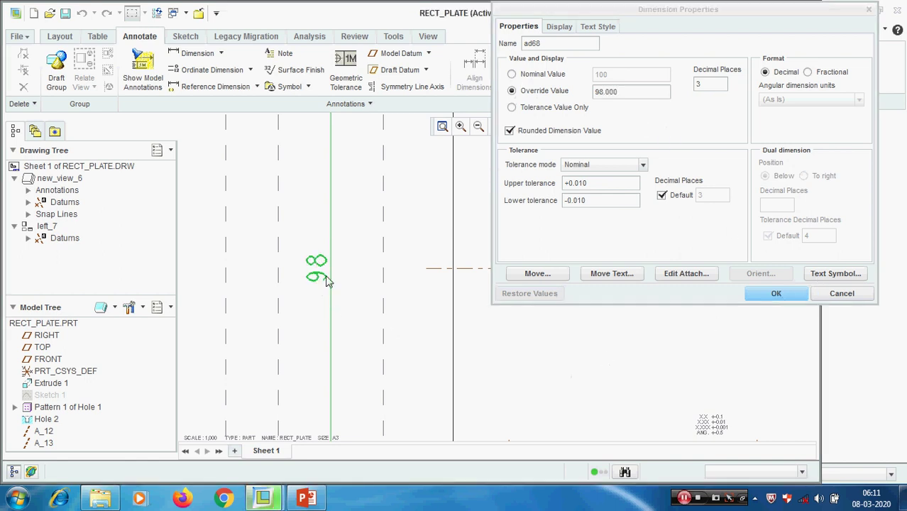
click(532, 78)
click(532, 78)
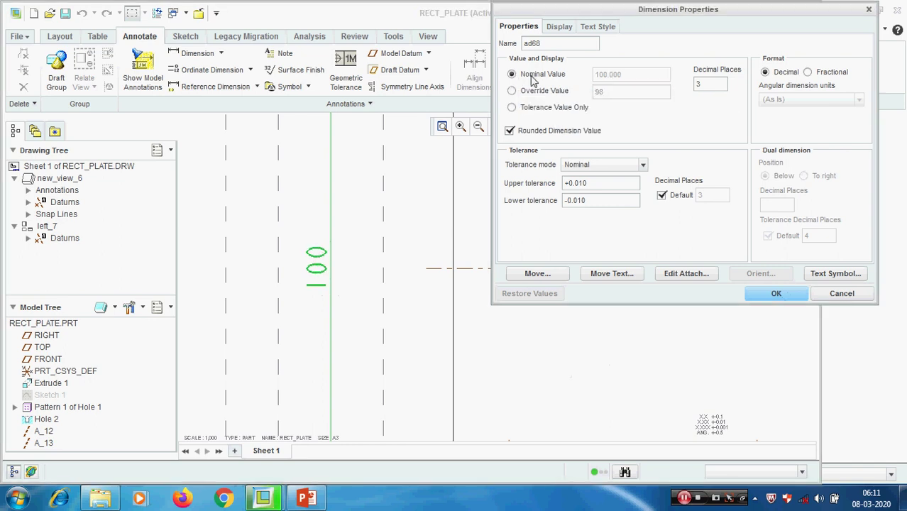
Make the 100 dimension Basic after briefly trying the Inspection display
click(559, 27)
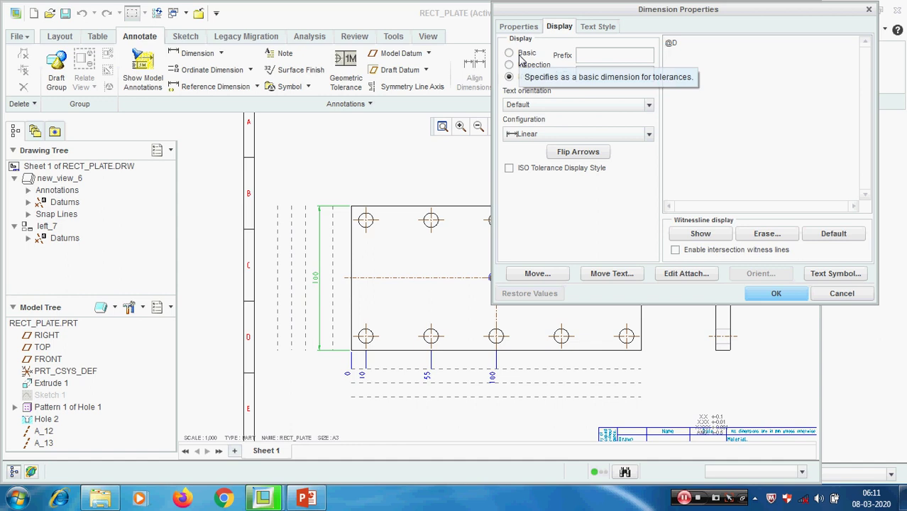
click(518, 56)
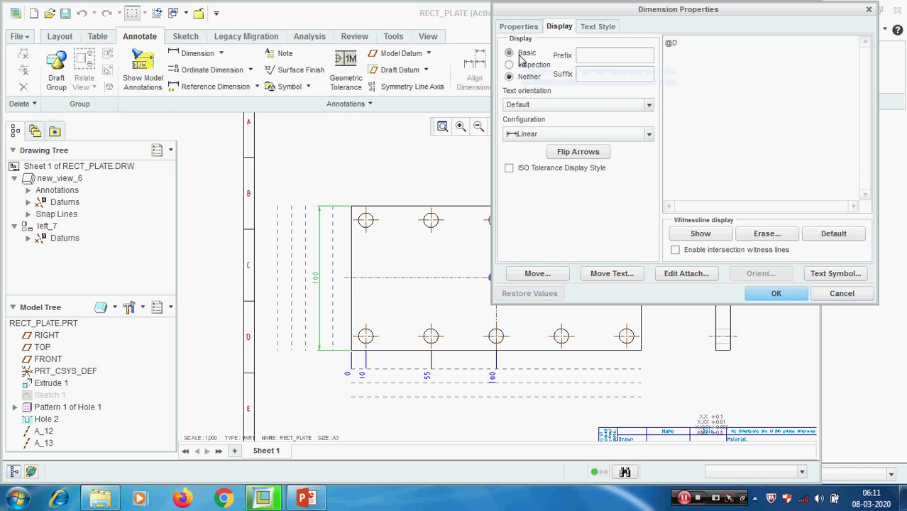
scroll(316, 305, up, 1)
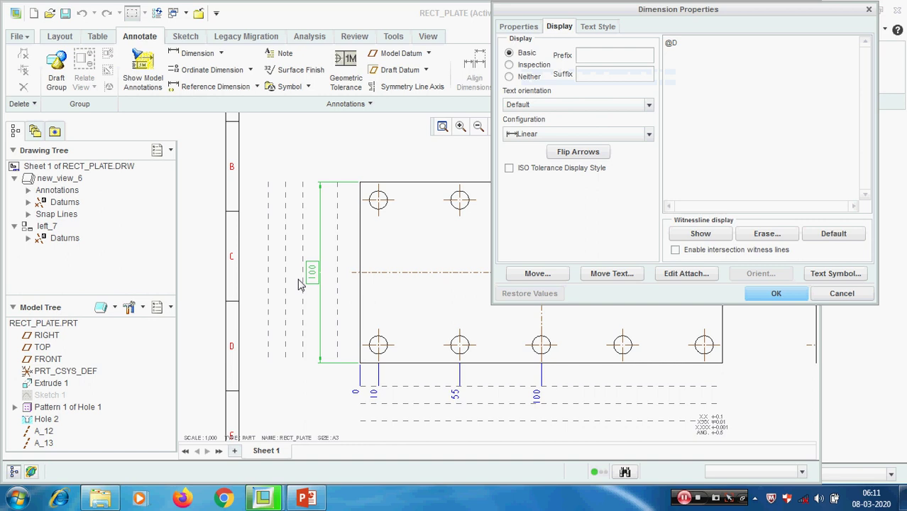
click(520, 65)
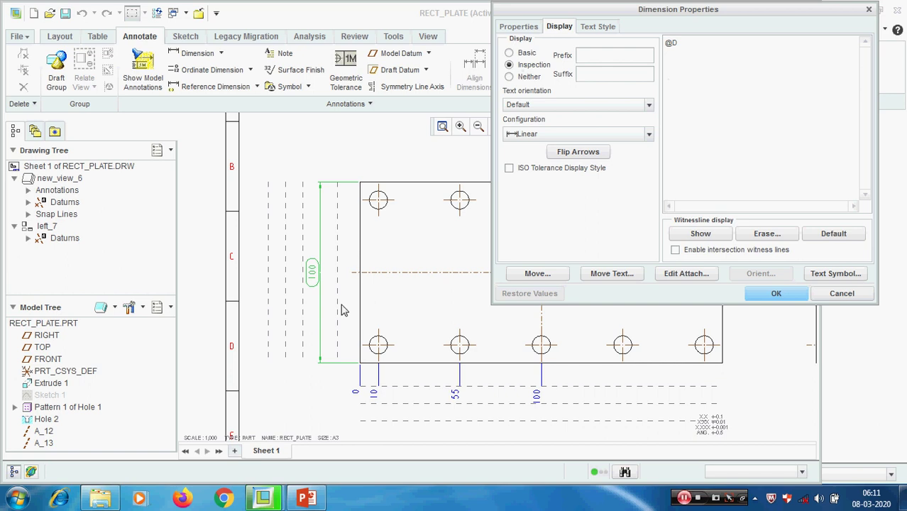
click(522, 56)
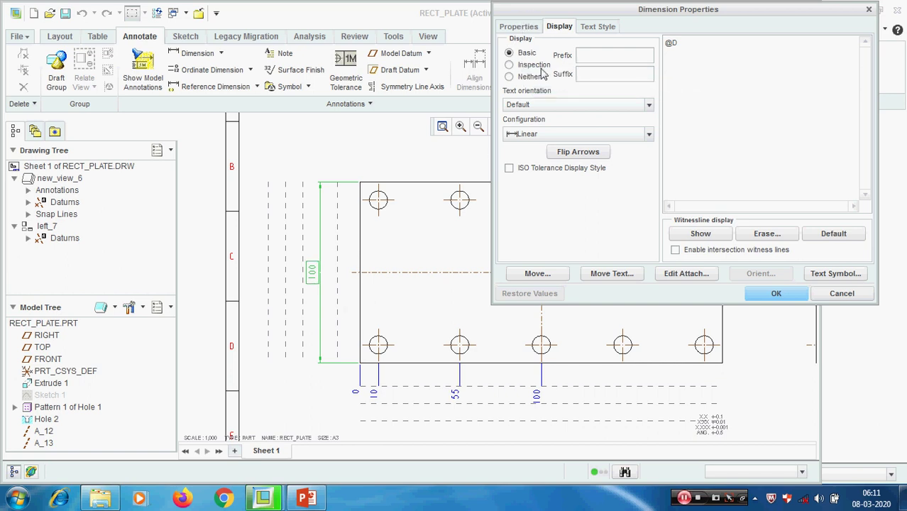
Review the text style settings, apply the basic dimension, and return to the PowerPoint slides
click(599, 27)
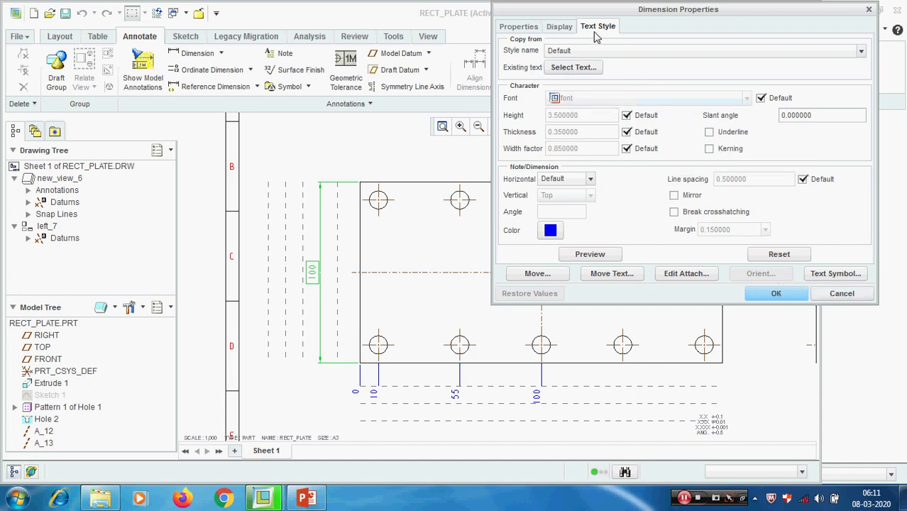
click(560, 27)
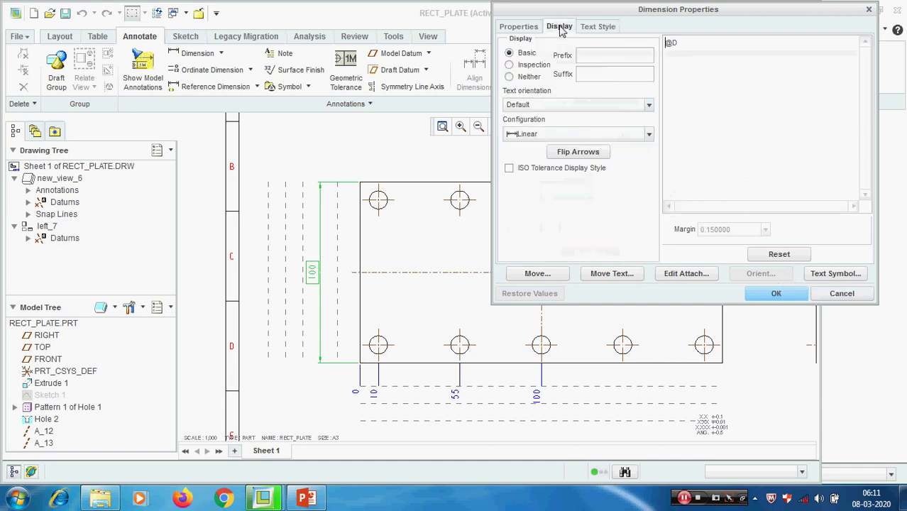
click(518, 26)
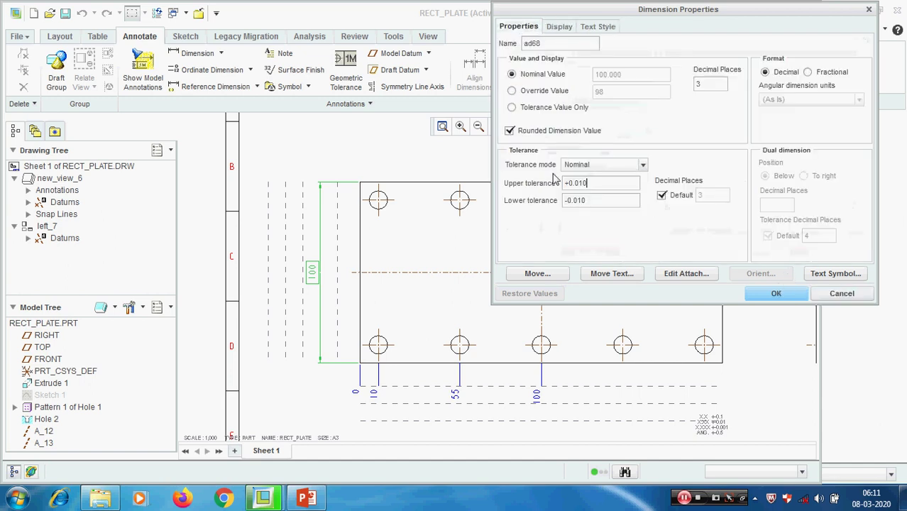
click(775, 295)
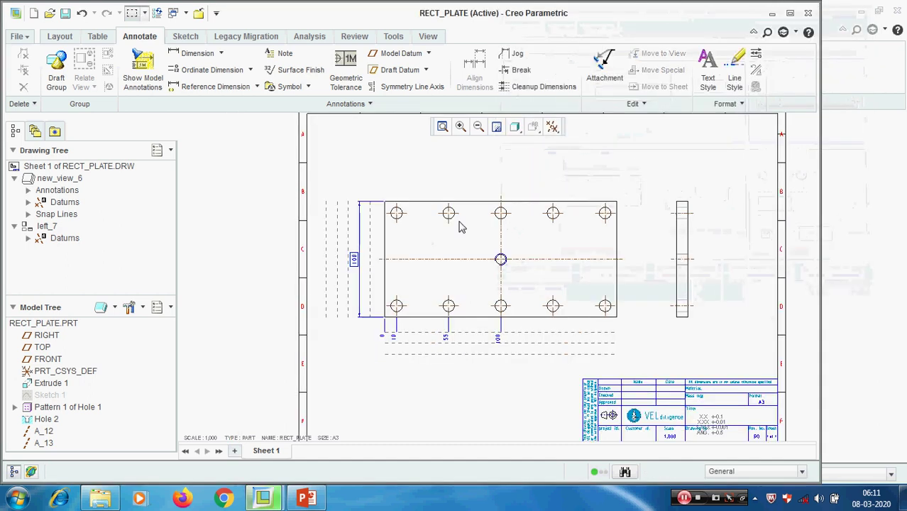
click(307, 499)
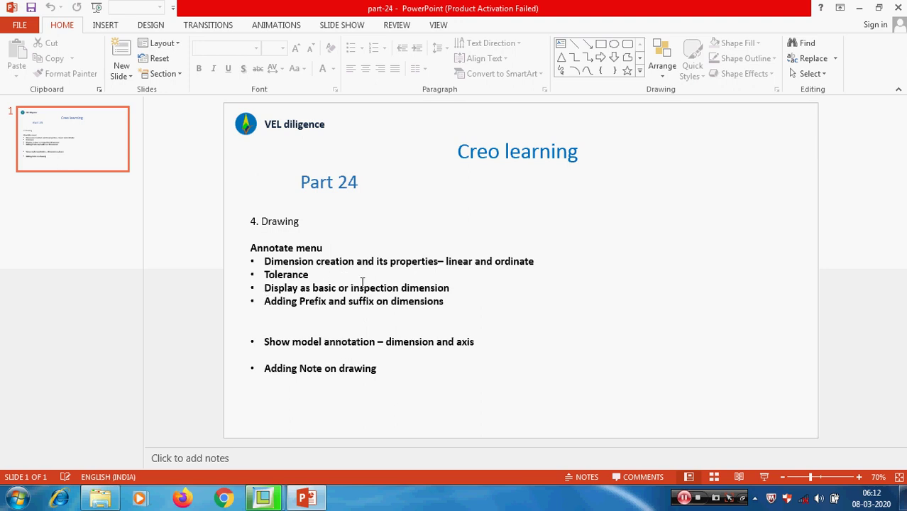
click(859, 14)
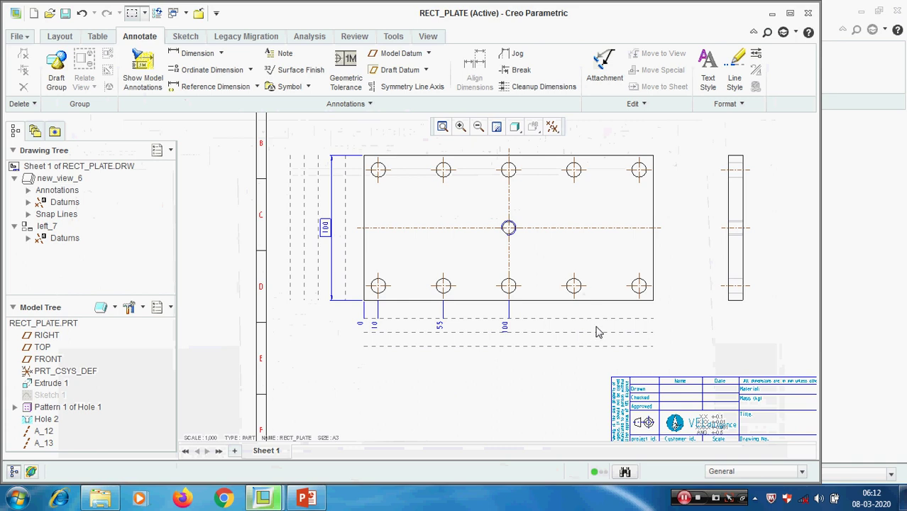
Delete the 0 ordinate baseline dimension together with its dependent ordinate dimensions
click(359, 325)
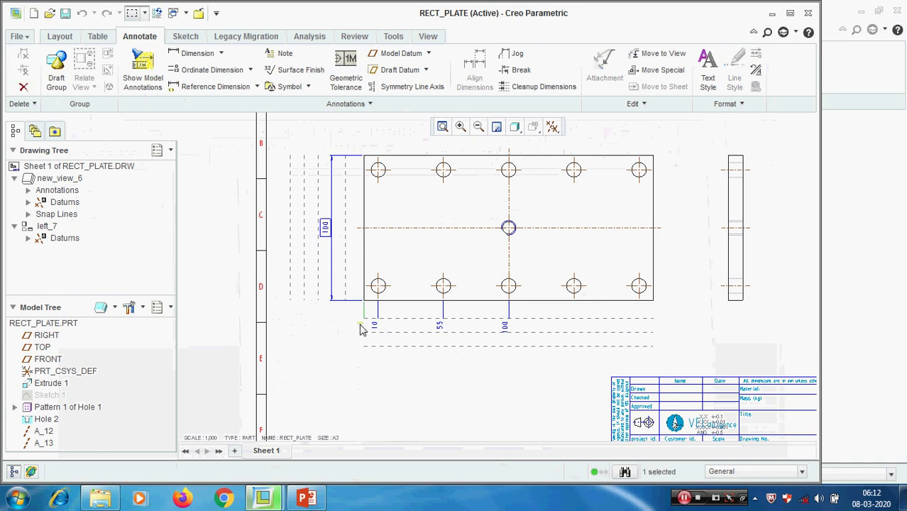
key(Delete)
click(368, 266)
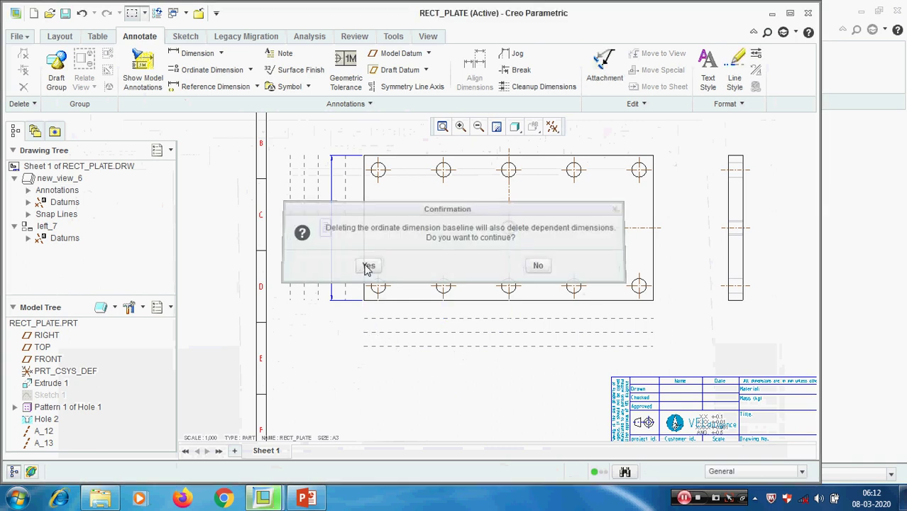
Add linear dimensions 90, 180 and 200 stacked below the plate
click(195, 53)
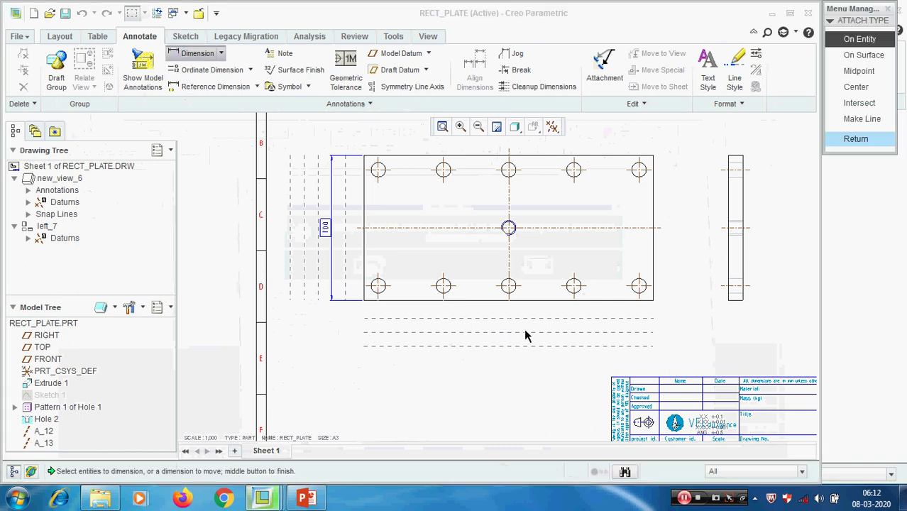
scroll(525, 336, up, 2)
click(398, 279)
click(600, 277)
middle_click(522, 334)
click(296, 279)
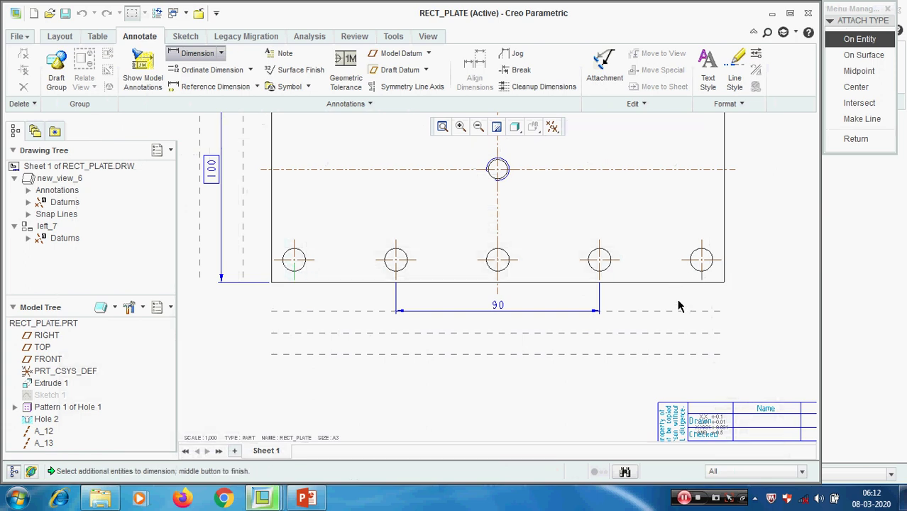
middle_click(495, 333)
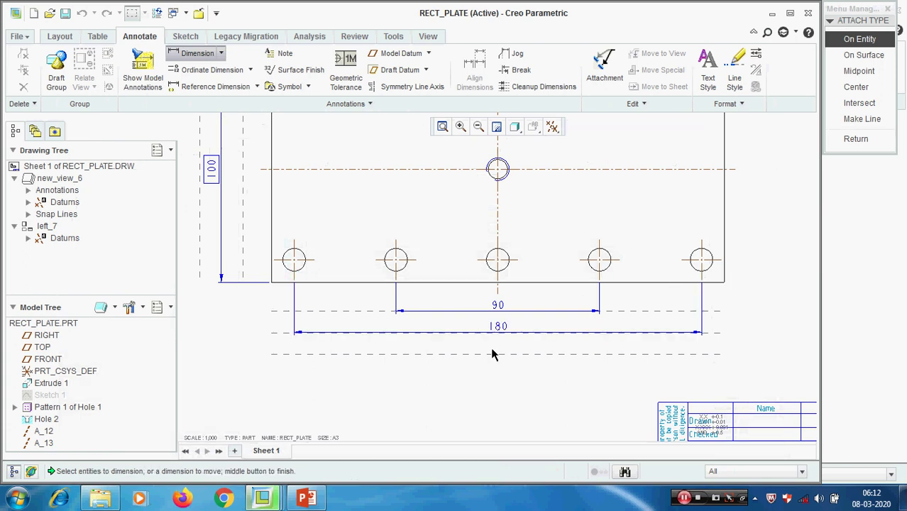
click(355, 284)
middle_click(522, 411)
middle_click(524, 409)
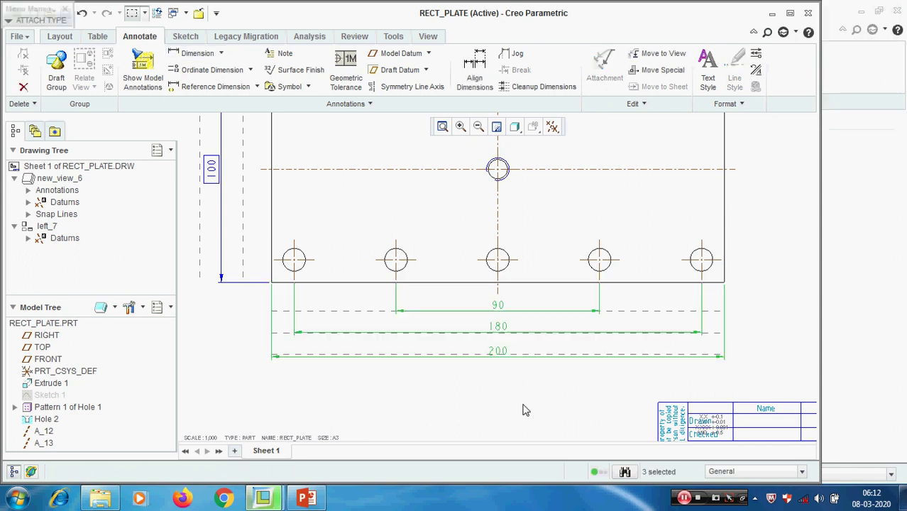
Adjust the positions of the 90 and 180 dimensions and open the 90 dimension's properties
scroll(522, 410, up, 3)
click(472, 209)
drag(472, 210, 473, 210)
click(474, 253)
drag(474, 254, 473, 254)
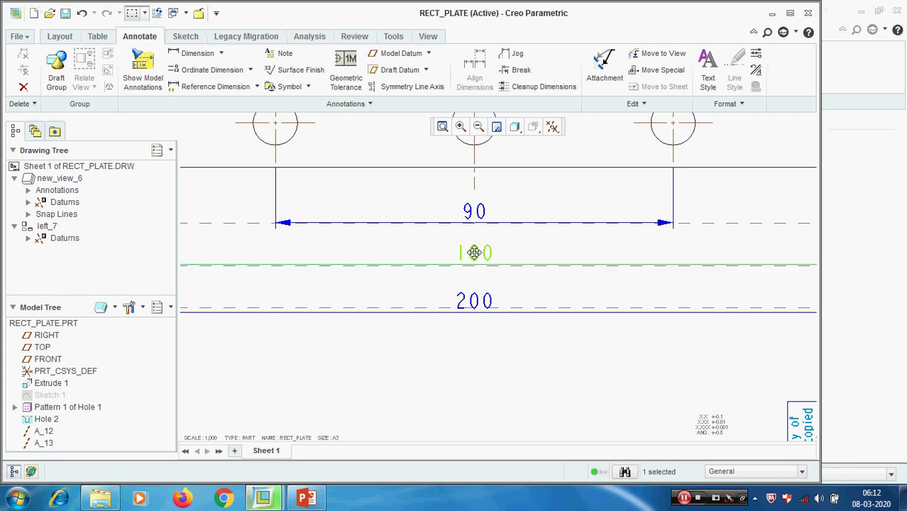
scroll(727, 295, down, 3)
scroll(716, 296, up, 2)
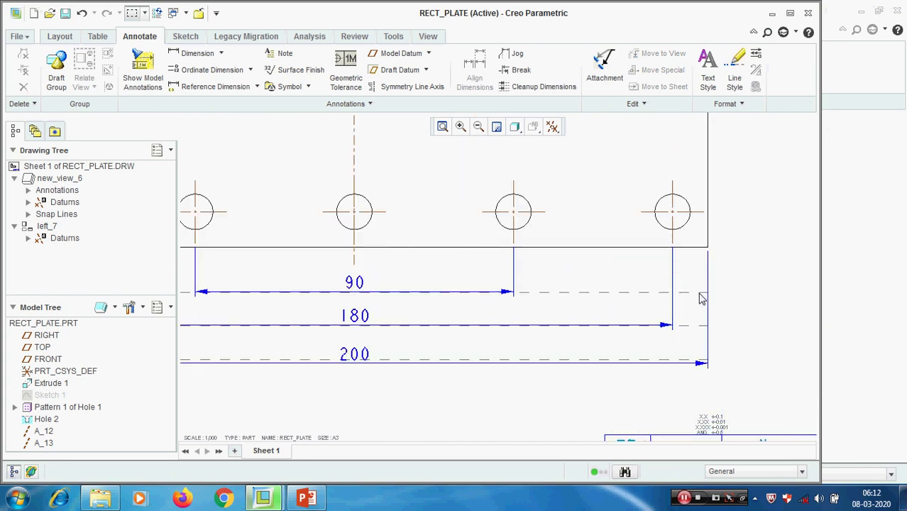
click(701, 291)
click(693, 365)
scroll(706, 336, down, 3)
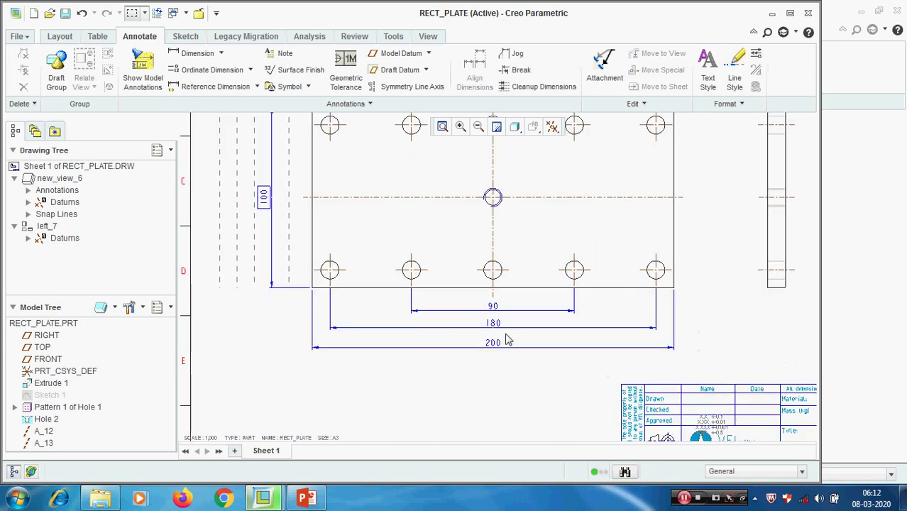
double_click(493, 309)
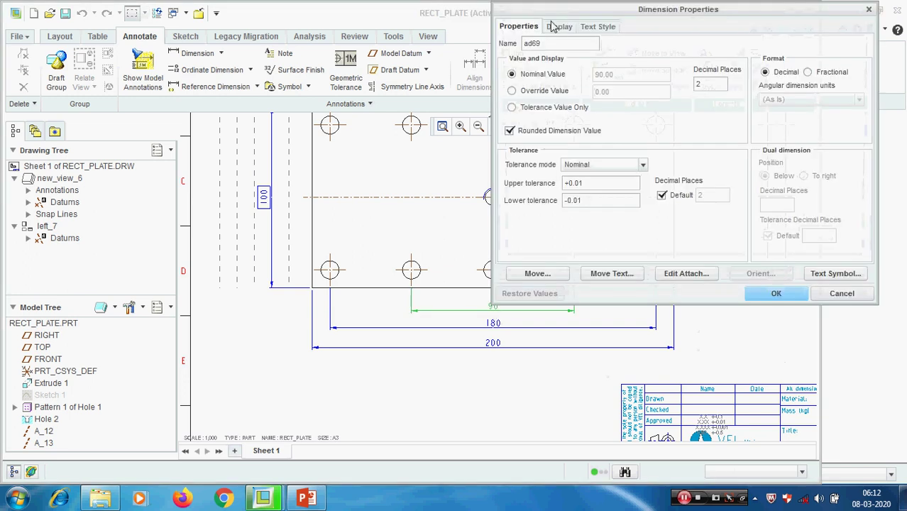
Give the 90 and 180 dimensions = prefix and suffix so they read =90= and =180=
click(559, 26)
click(578, 54)
text(=)
click(582, 71)
text(=)
click(776, 294)
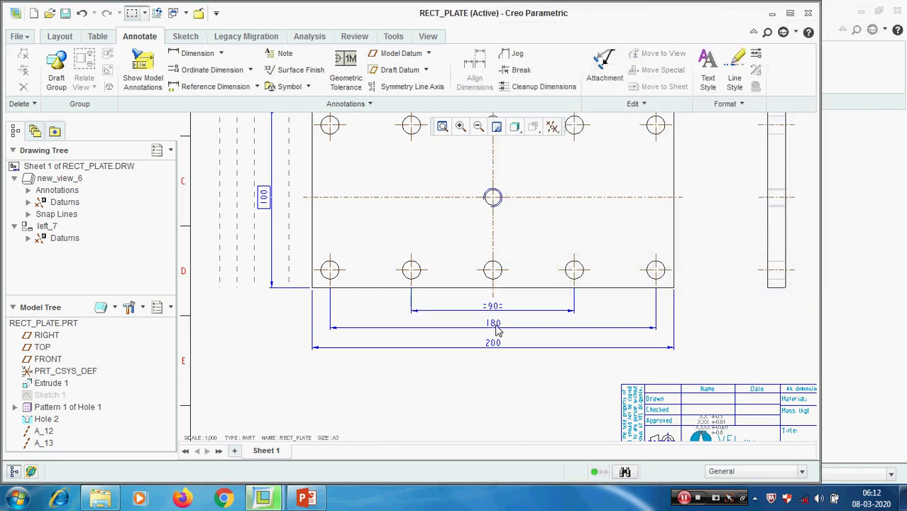
double_click(499, 330)
click(559, 27)
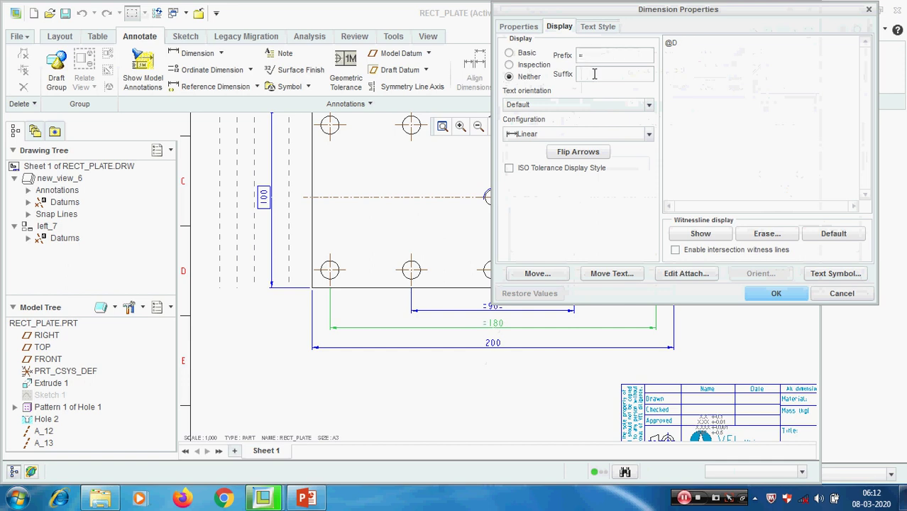
click(778, 293)
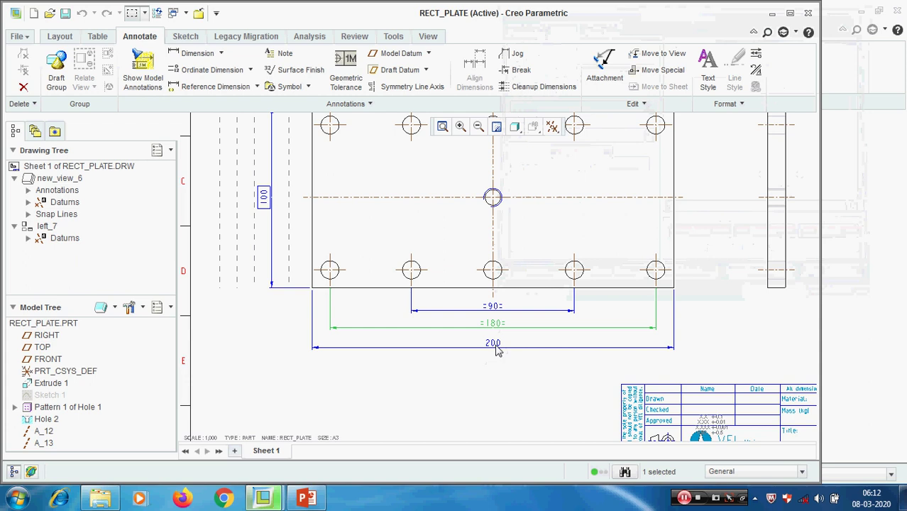
Add = prefix and suffix to the 200 dimension so it reads =200=
double_click(495, 343)
click(559, 27)
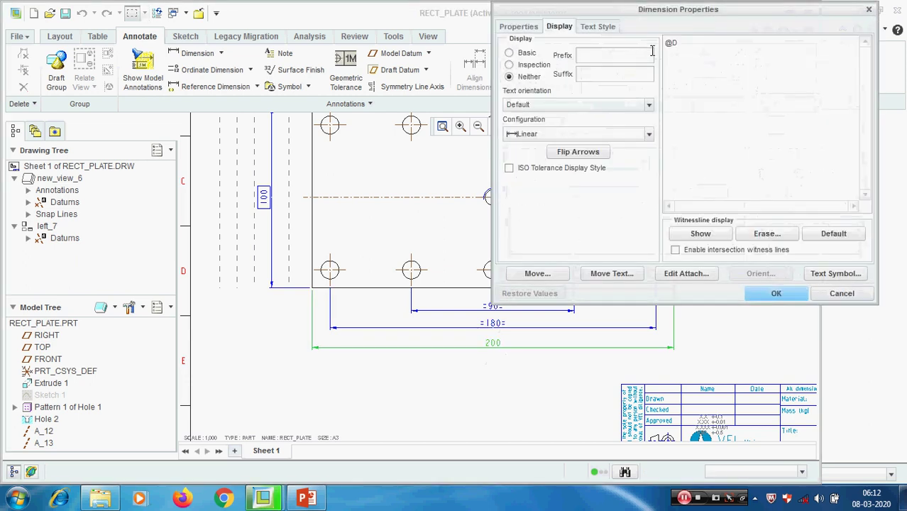
click(607, 58)
text(=)
click(584, 73)
text(=)
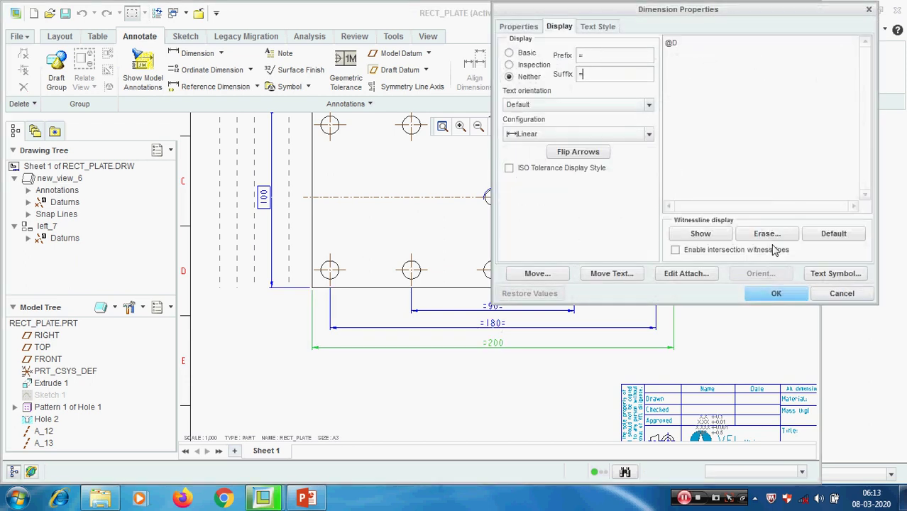
click(775, 293)
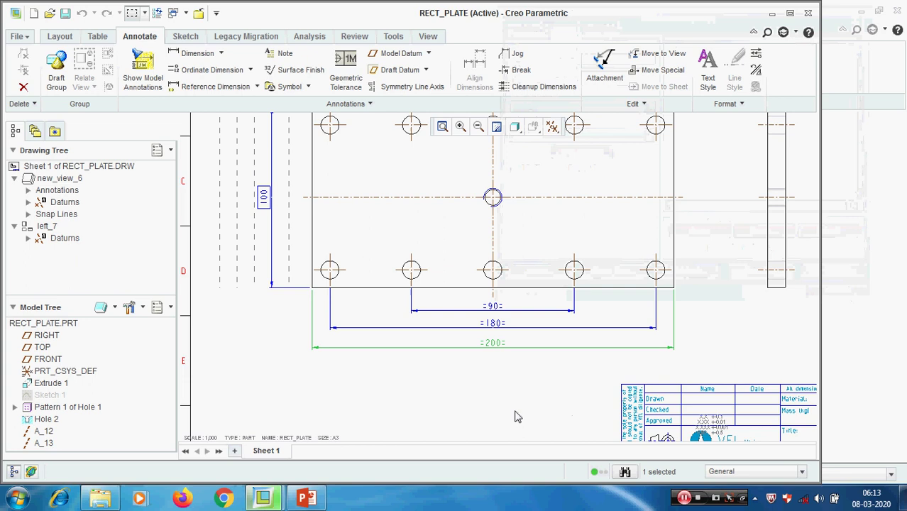
click(198, 53)
scroll(304, 206, down, 5)
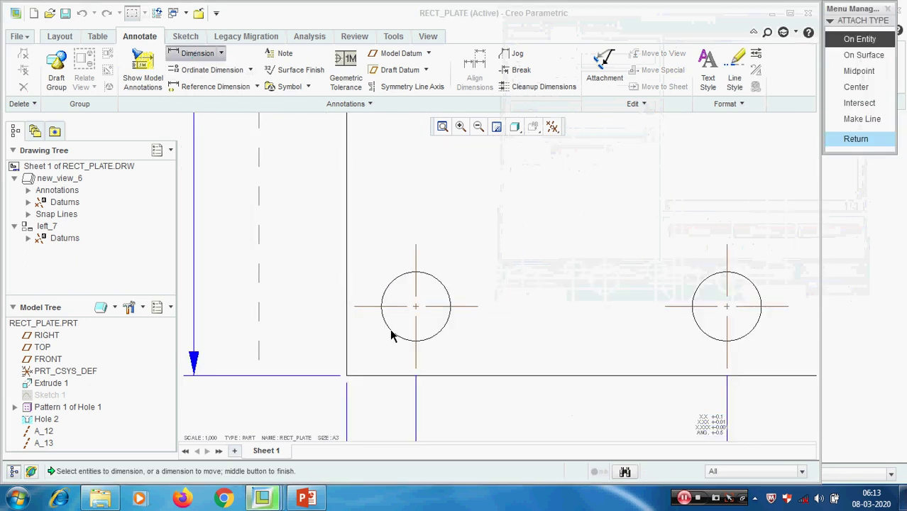
Add a Ø10 diameter dimension to the lower-left hole circle
click(388, 327)
scroll(502, 193, up, 4)
middle_click(383, 290)
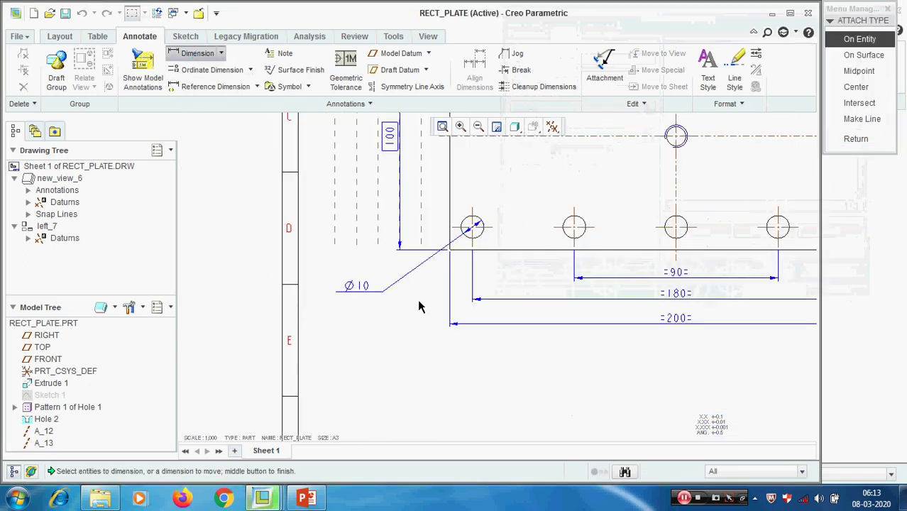
middle_click(424, 322)
scroll(386, 295, down, 2)
drag(341, 279, 358, 277)
Prefix the hole dimension with 4X so it reads 4X Ø10 THROU, then reposition it
right_click(358, 279)
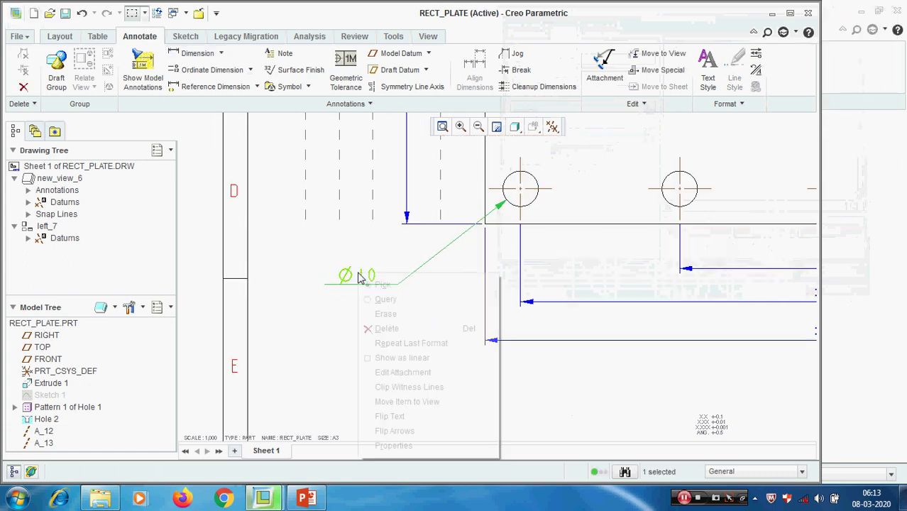
click(402, 445)
click(568, 27)
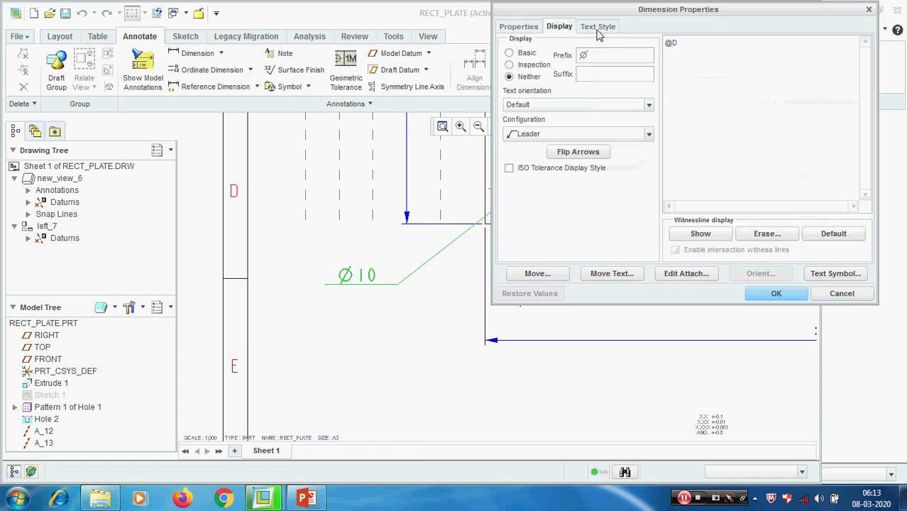
click(667, 43)
click(776, 293)
drag(345, 274, 393, 266)
click(401, 314)
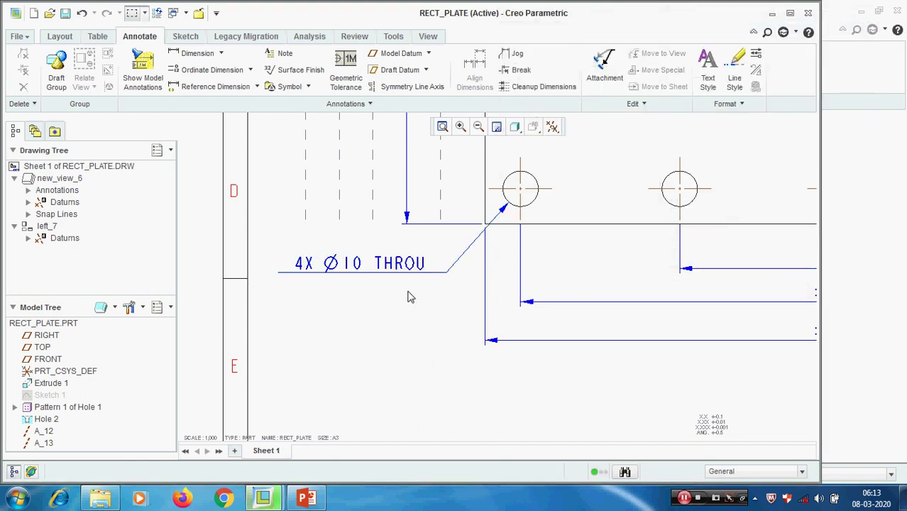
Replace THROU with the depth symbol and 10, giving 4X Ø10 ⊽10
double_click(404, 264)
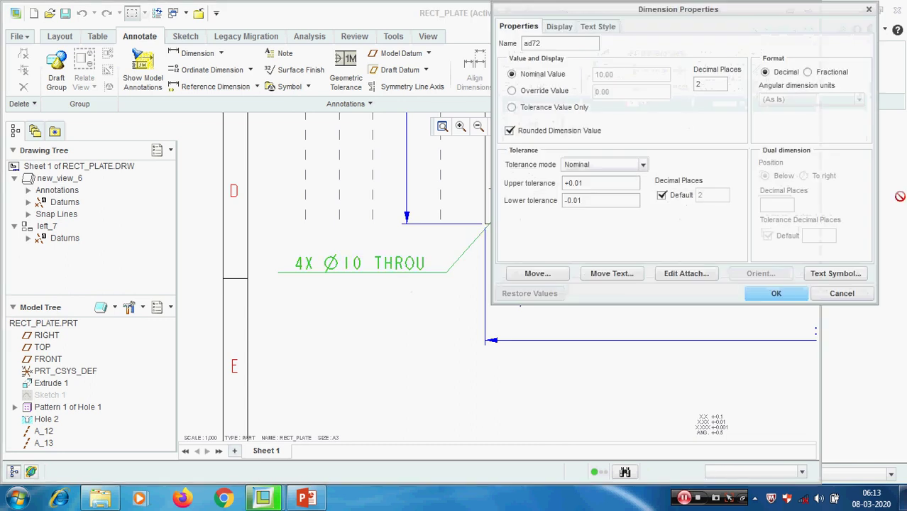
click(559, 27)
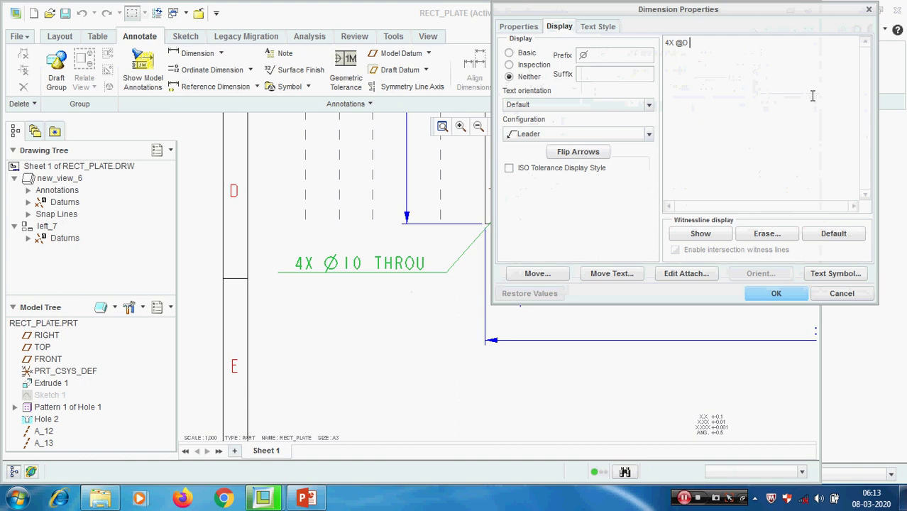
click(835, 273)
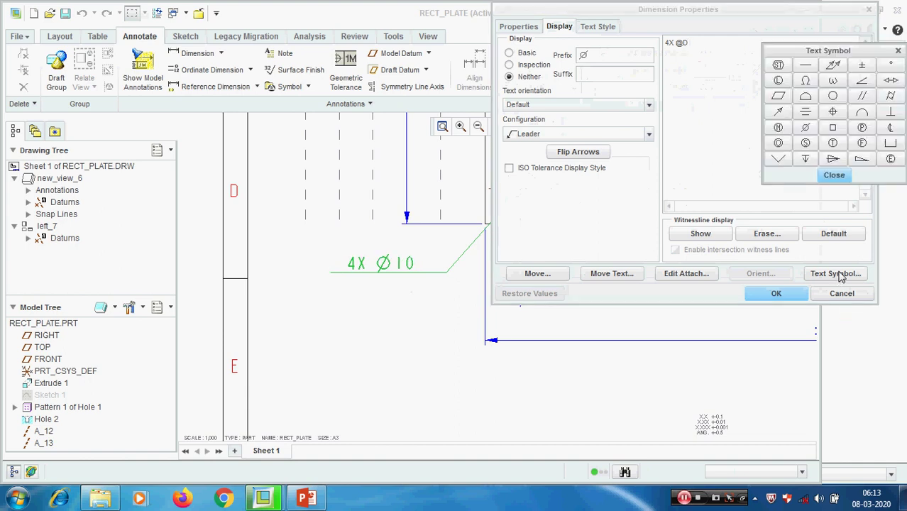
click(805, 158)
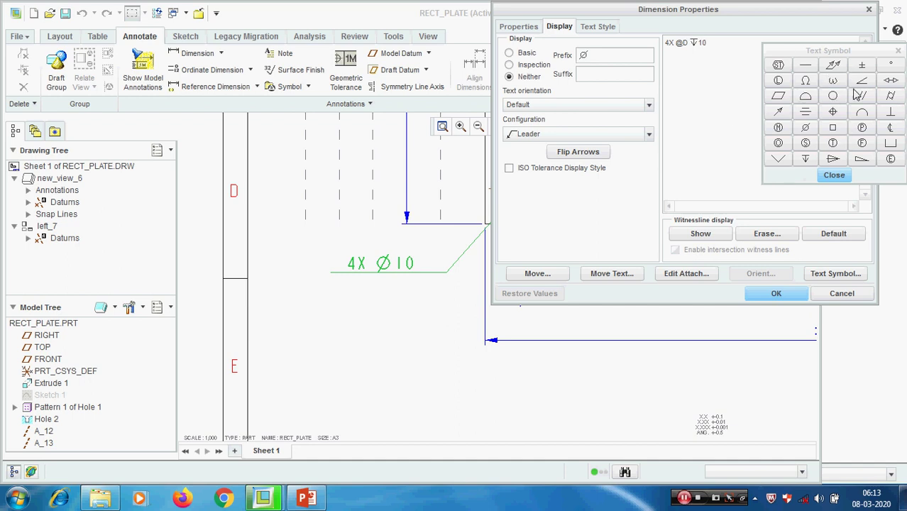
click(776, 293)
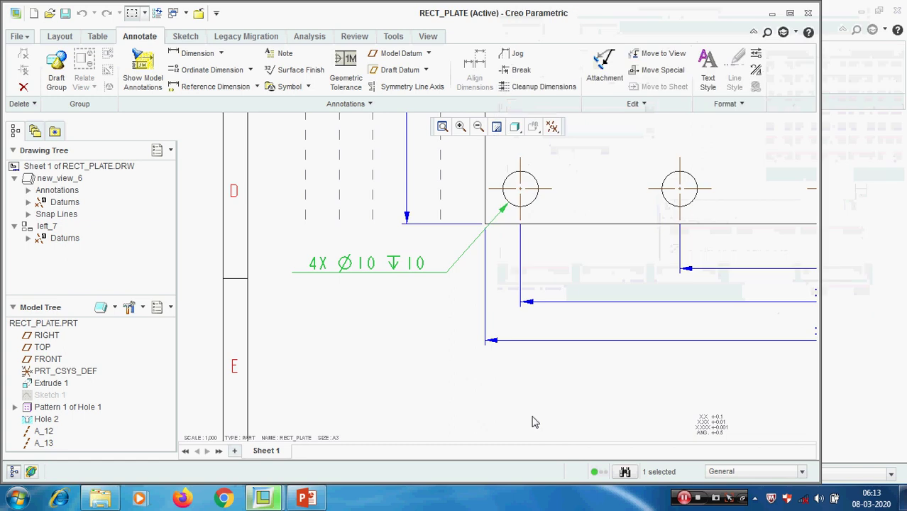